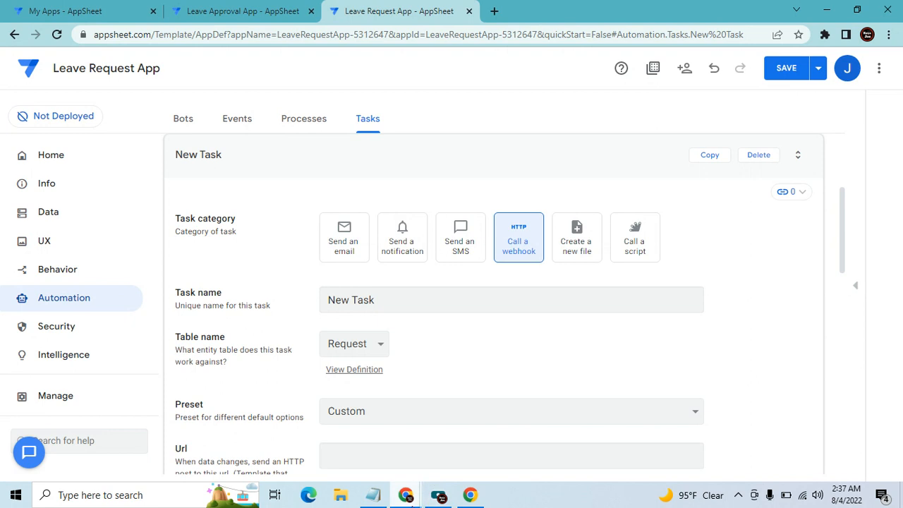
Place the Leave Approval app window below the Leave Request app, then bring Leave Request back full-screen
click(276, 470)
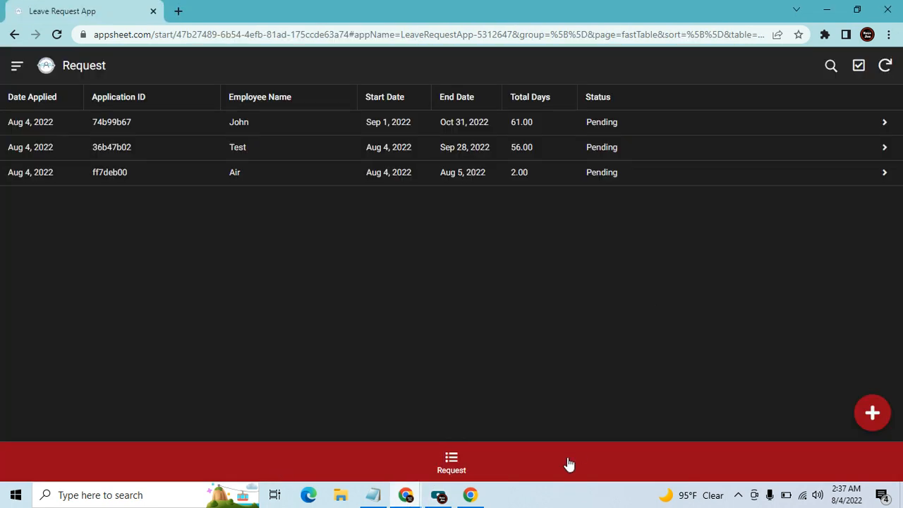
mouse_move(407, 496)
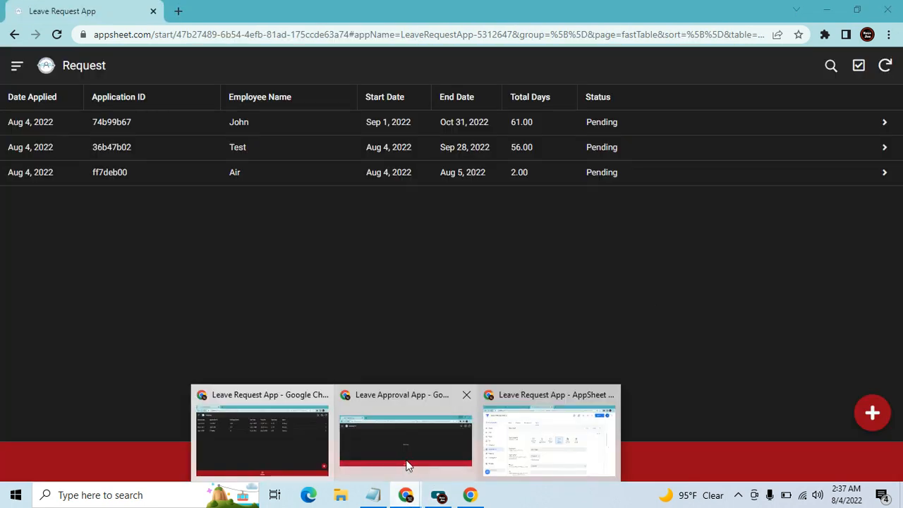
click(416, 457)
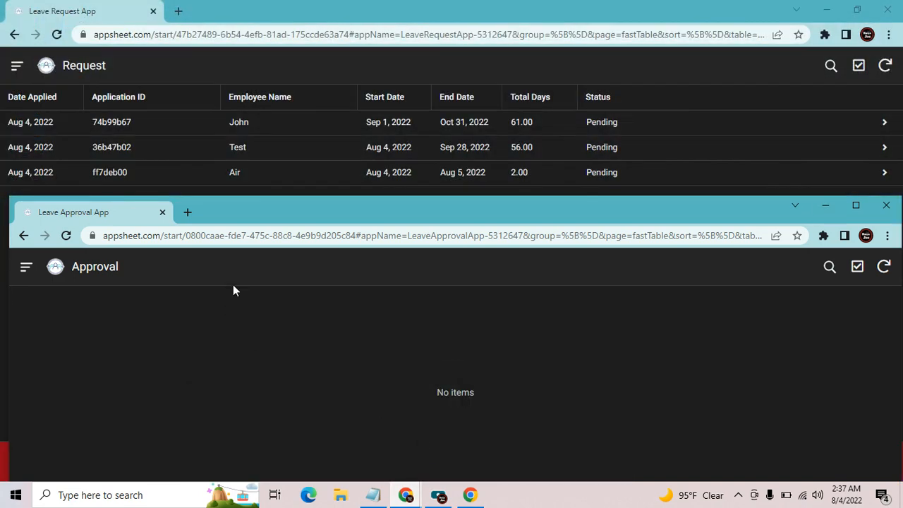
drag(277, 214, 245, 209)
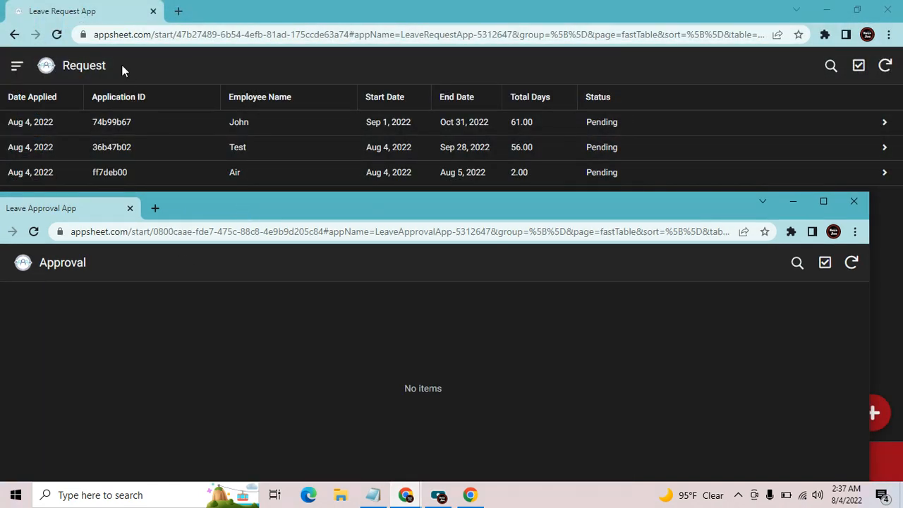
drag(231, 201, 251, 207)
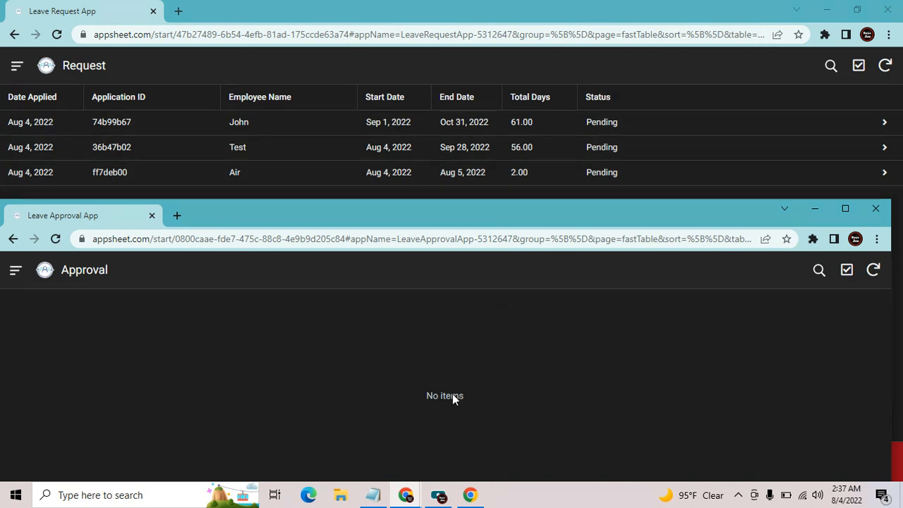
click(497, 62)
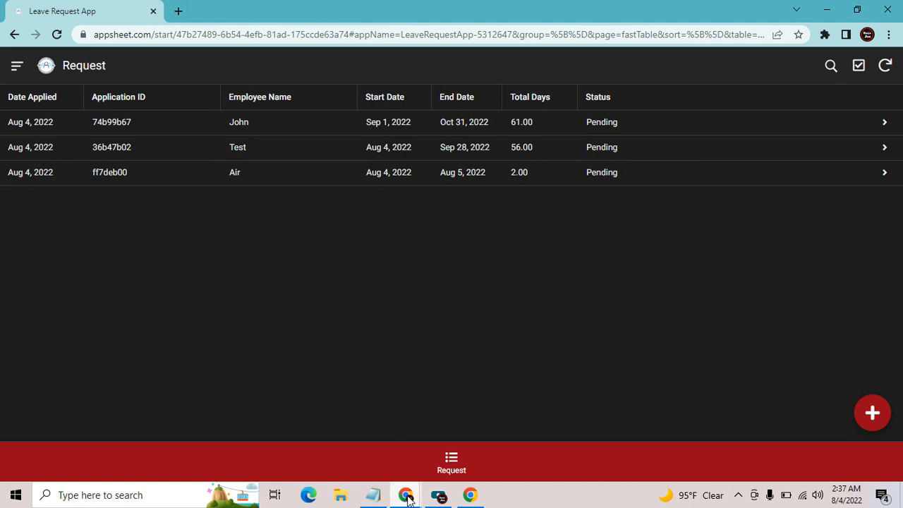
Return to the Leave Request app editor and check the word Request in its app name
mouse_move(405, 494)
click(573, 444)
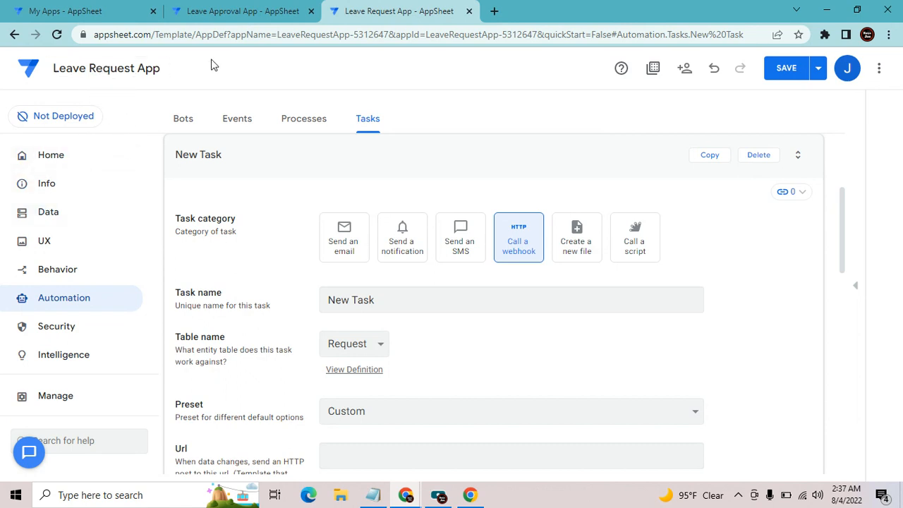
drag(90, 71, 138, 68)
click(153, 69)
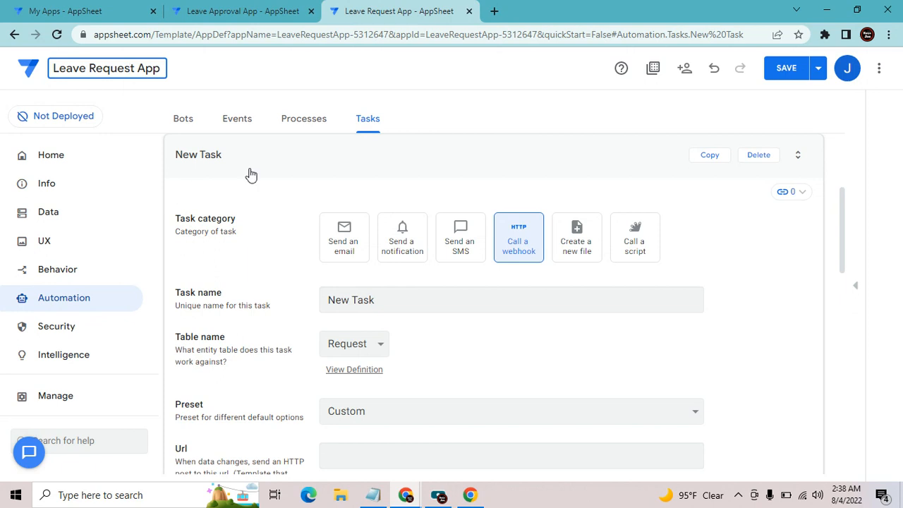
Copy the Leave Approval App's App Id from Manage > Integrations > IN: from cloud services, then close its tab
click(263, 11)
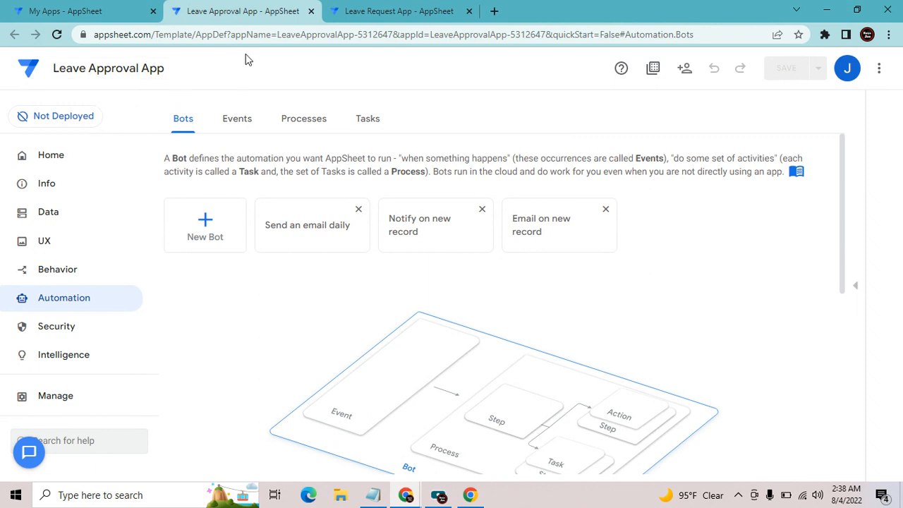
click(54, 401)
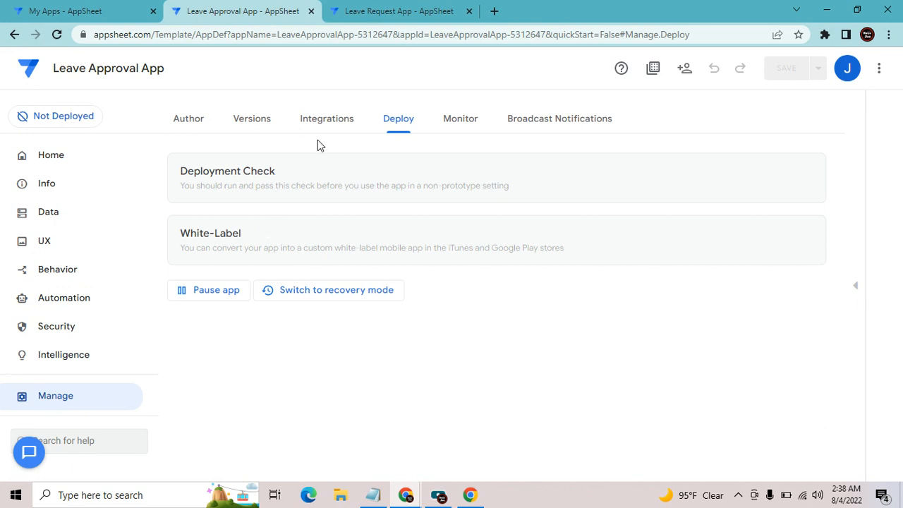
click(326, 122)
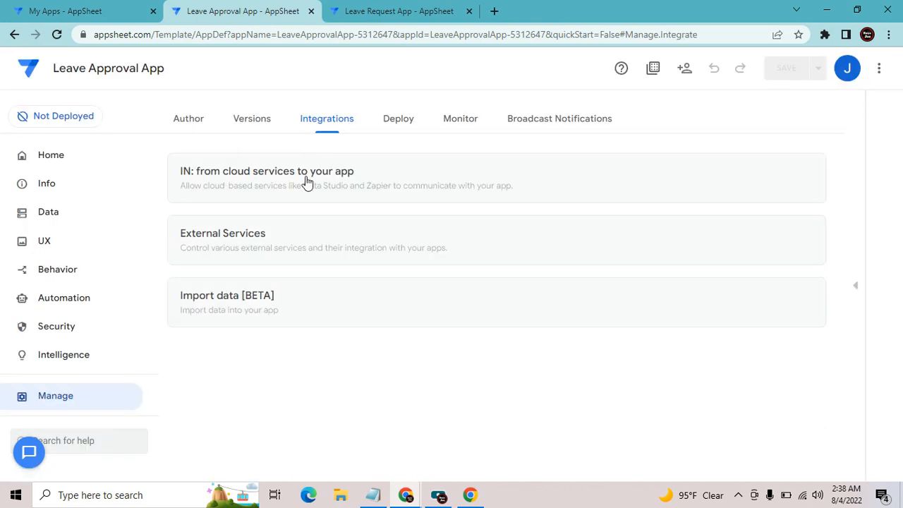
click(306, 180)
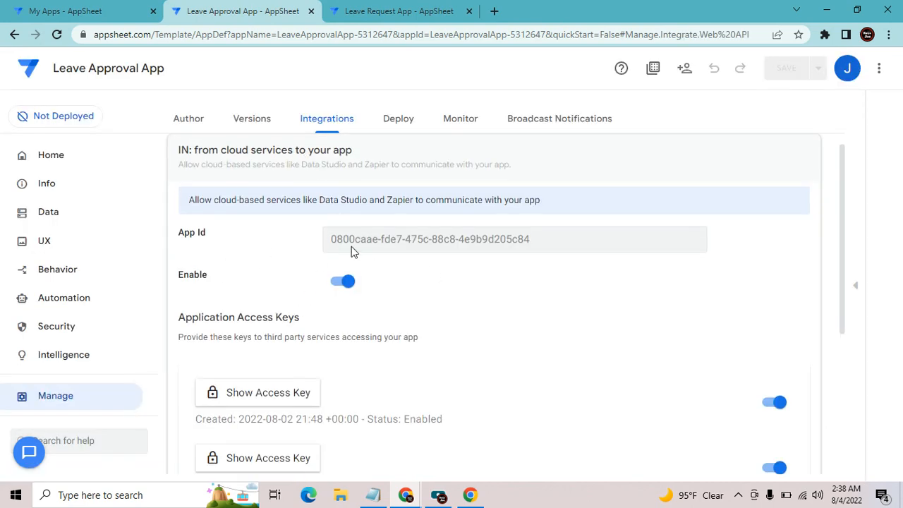
drag(329, 239, 552, 244)
right_click(525, 241)
click(543, 251)
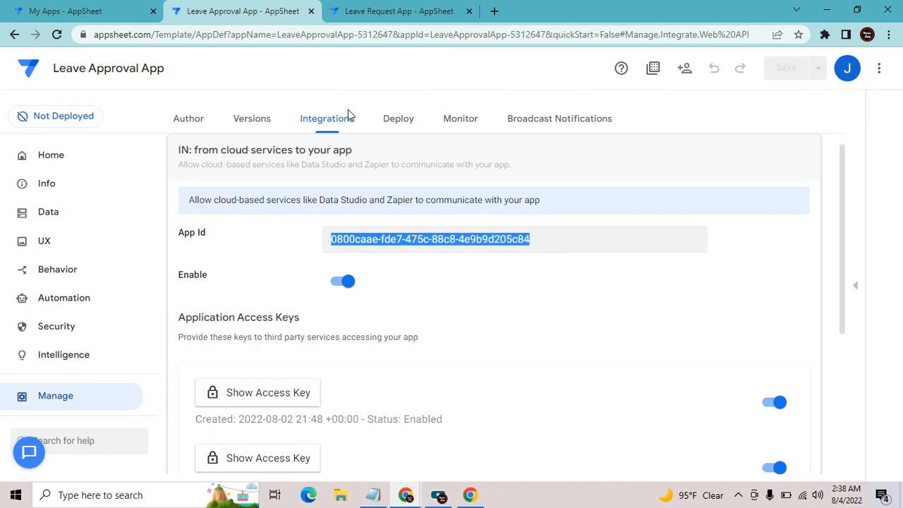
click(311, 11)
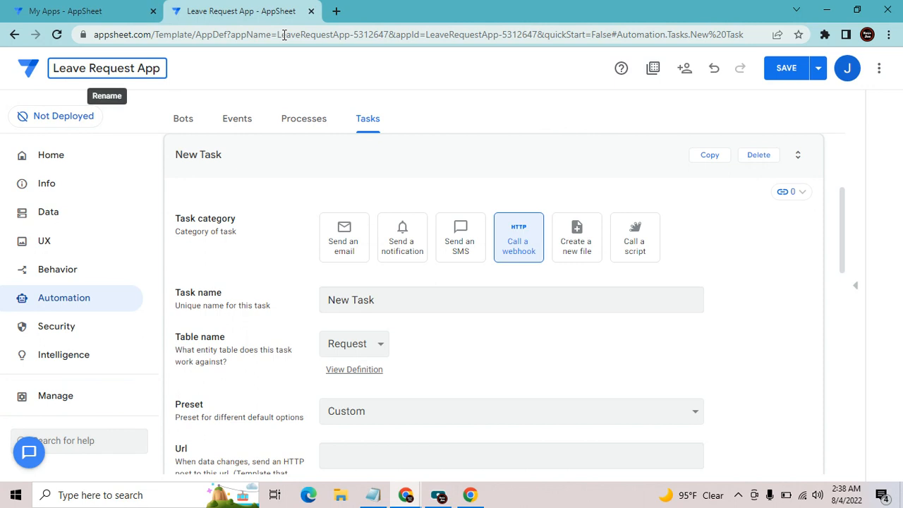
Collapse the New Task and reopen the Leave Request App from My Apps
click(364, 150)
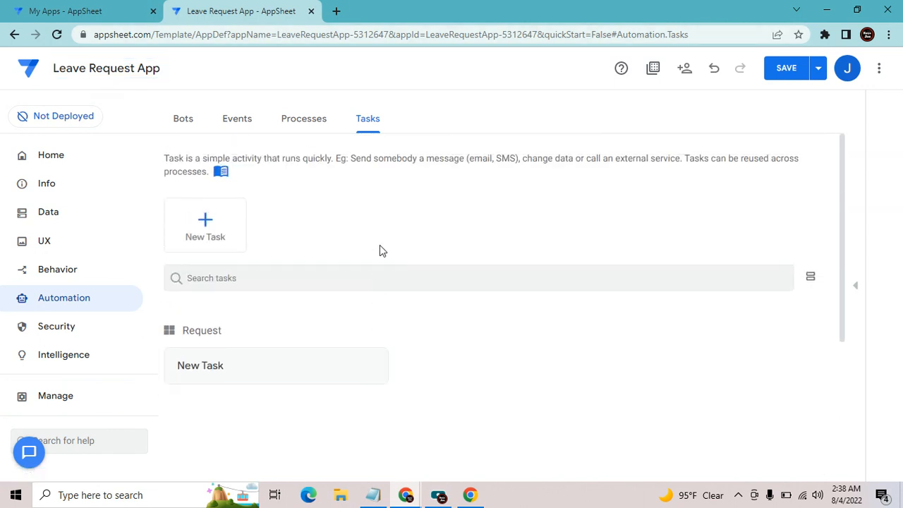
click(64, 10)
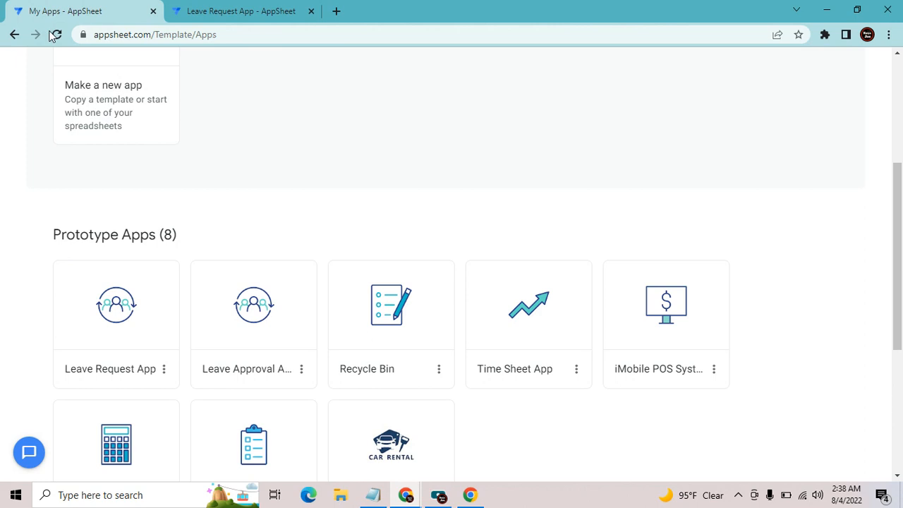
click(138, 343)
click(423, 10)
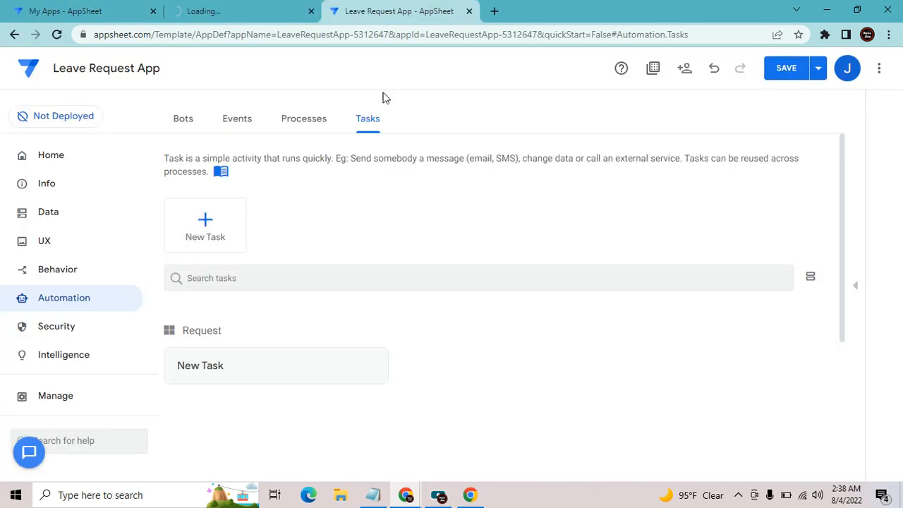
Minimize both the running Leave Request and Leave Approval app windows
mouse_move(438, 494)
click(388, 448)
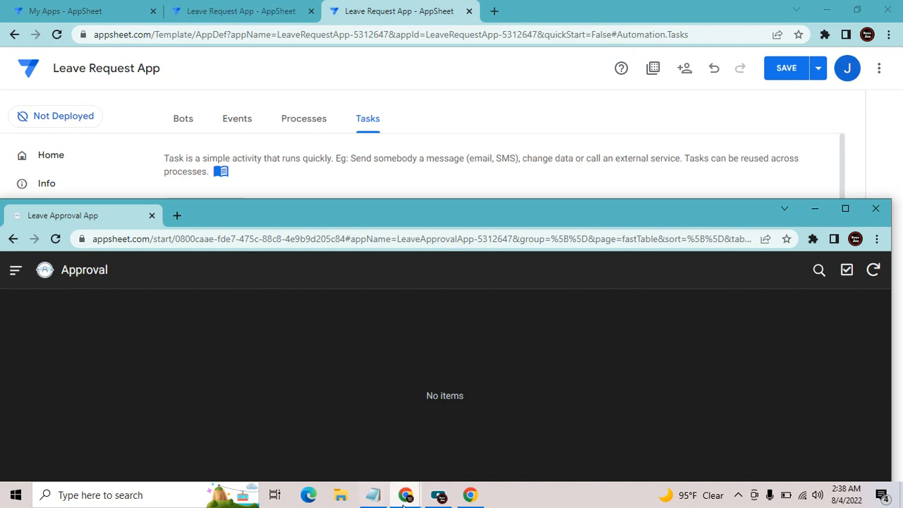
mouse_move(398, 499)
click(285, 423)
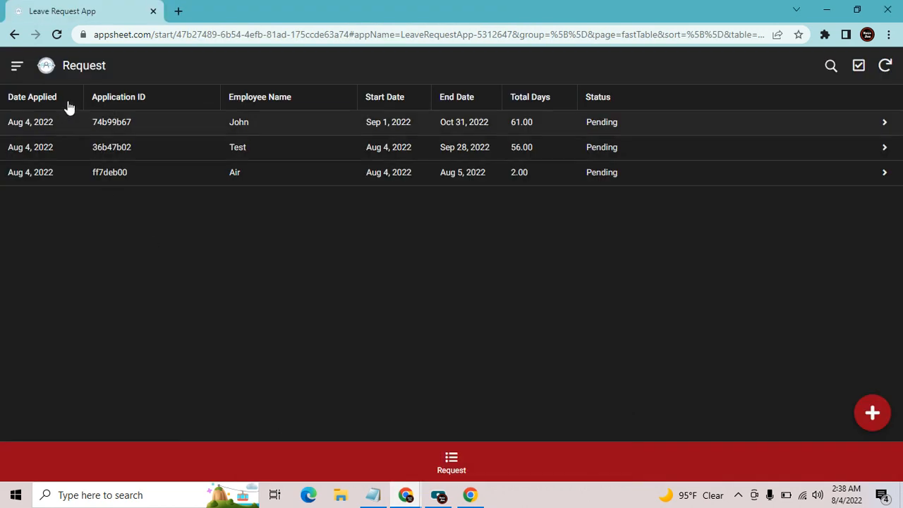
click(826, 10)
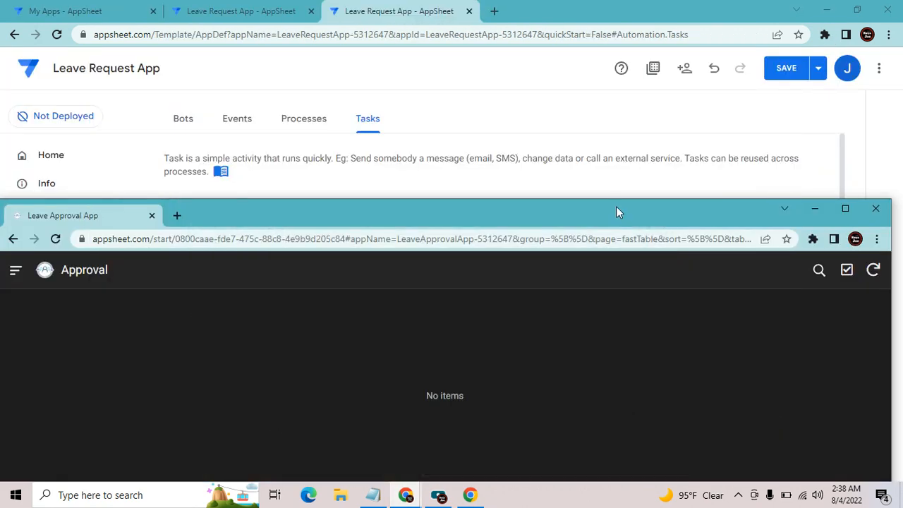
click(815, 208)
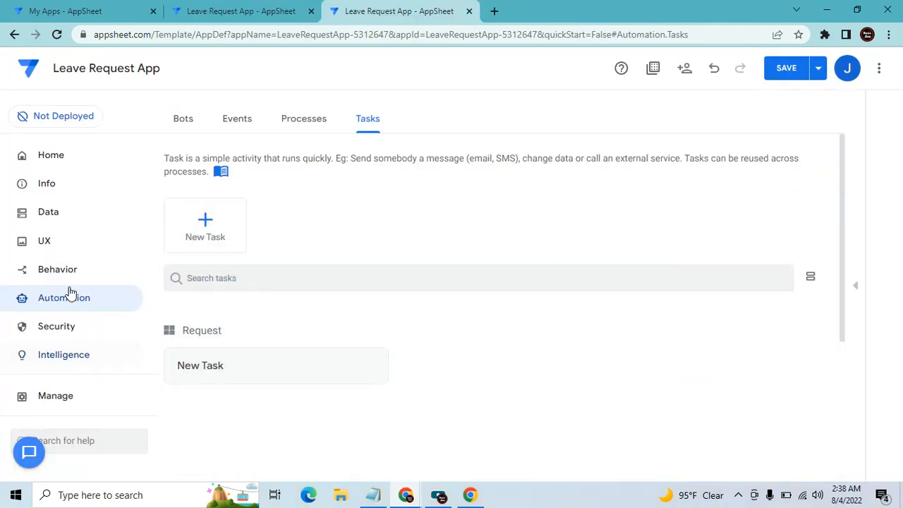
View the Request table's columns under Data in the second Leave Request editor
click(261, 10)
click(58, 213)
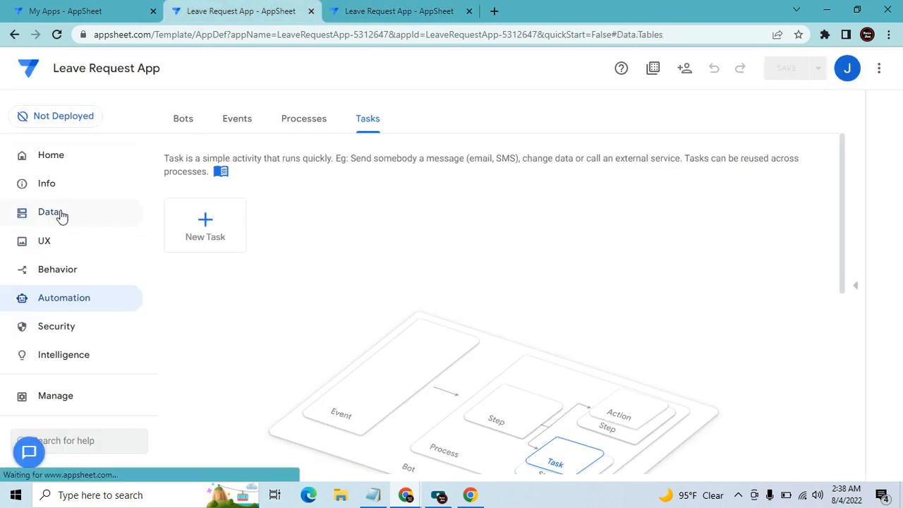
click(347, 351)
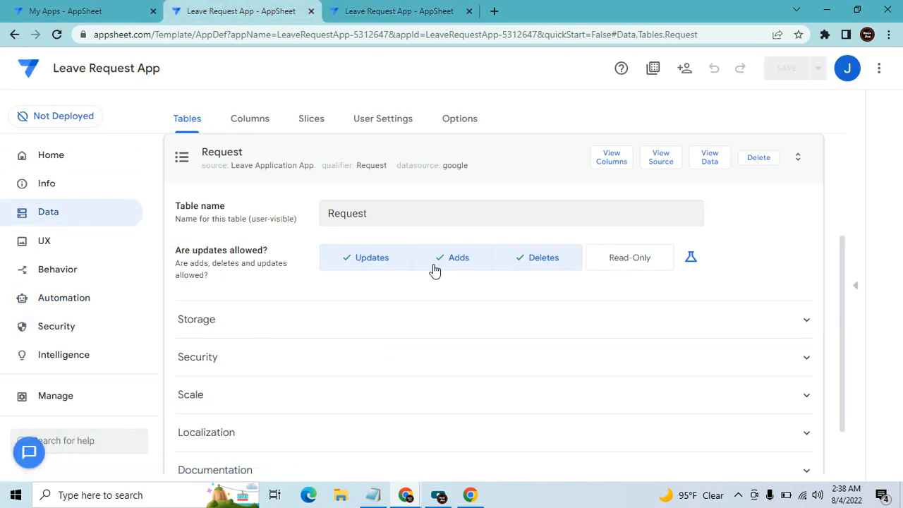
click(605, 162)
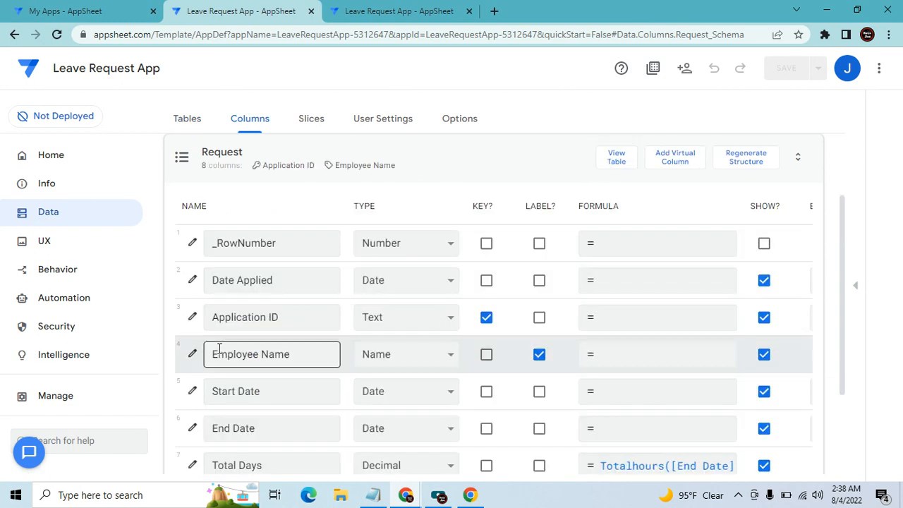
scroll(336, 334, down, 1)
scroll(282, 296, up, 1)
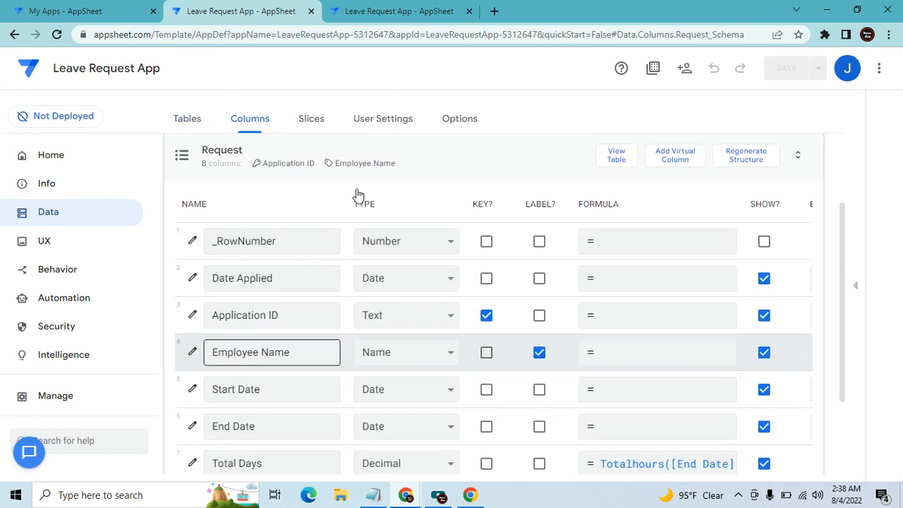
Close the duplicate Leave Request editor tab, then open the Leave Approval App from My Apps
click(427, 8)
click(53, 217)
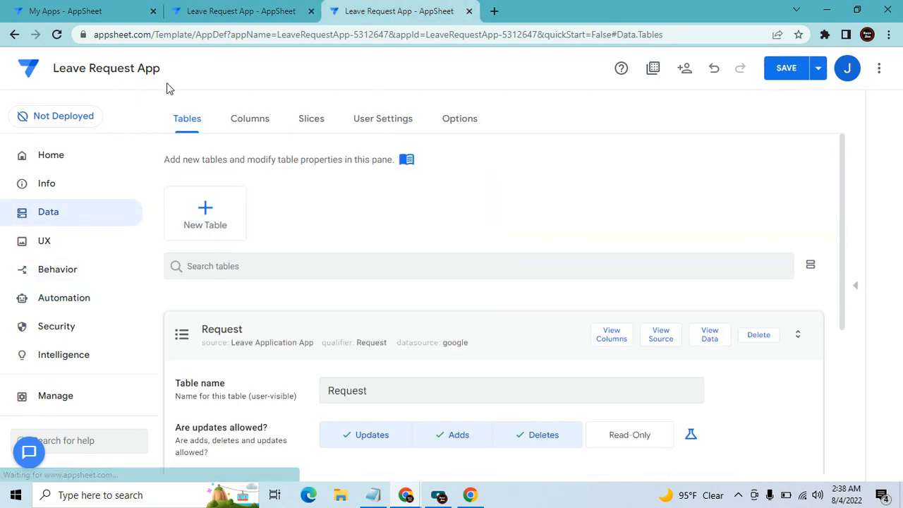
click(245, 18)
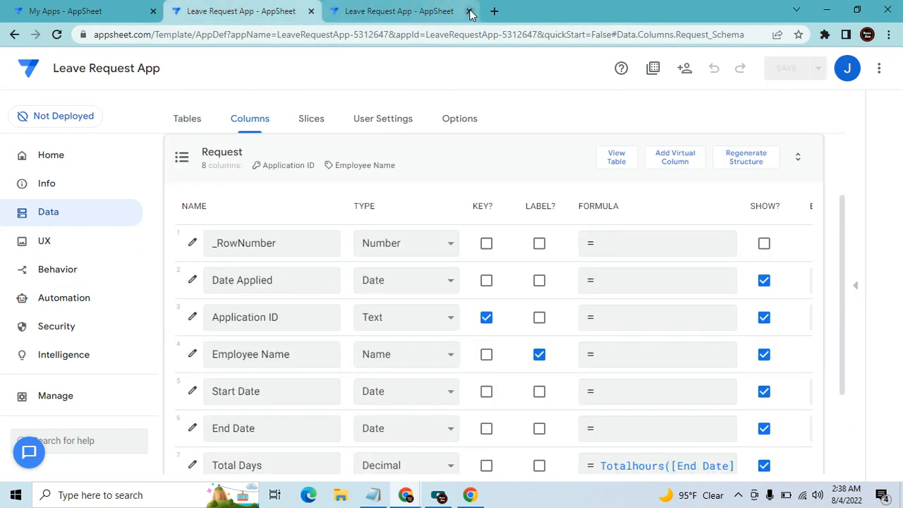
click(469, 11)
click(528, 110)
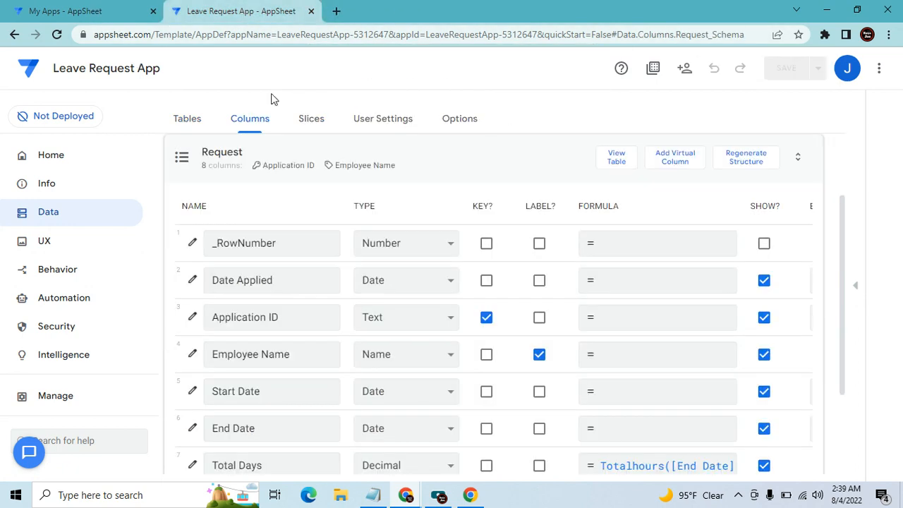
click(74, 9)
click(296, 324)
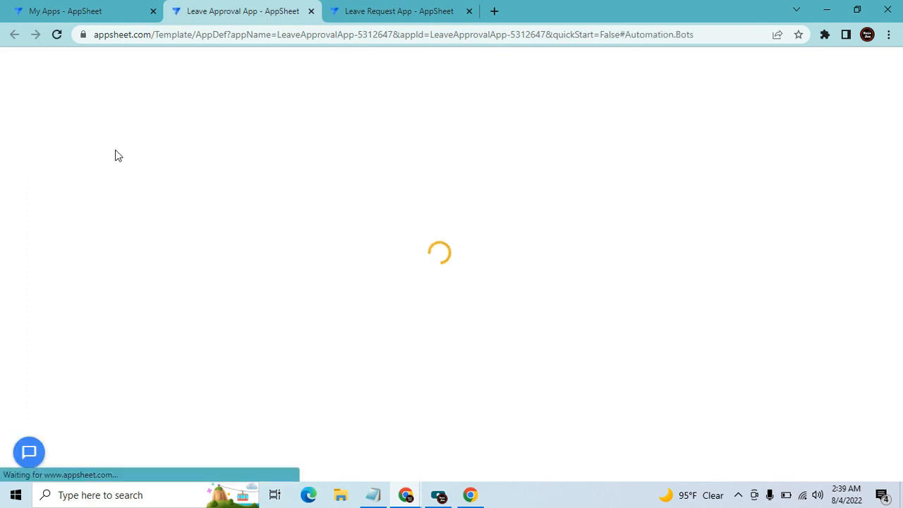
Review the Approval table's columns in the Leave Approval App
click(36, 211)
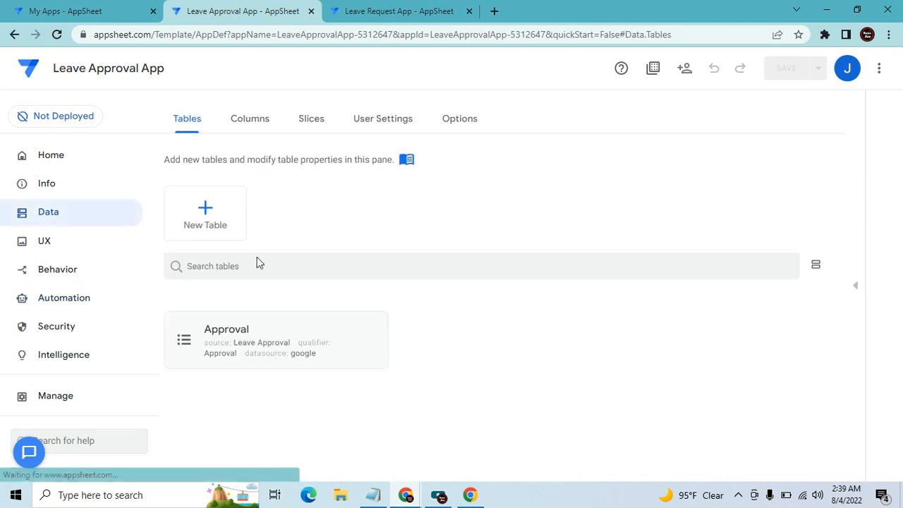
click(296, 349)
click(616, 159)
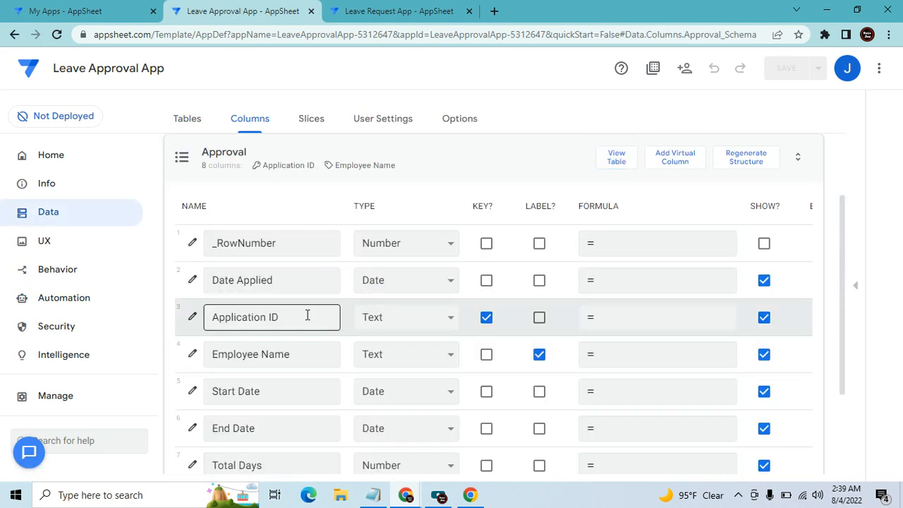
scroll(346, 371, down, 1)
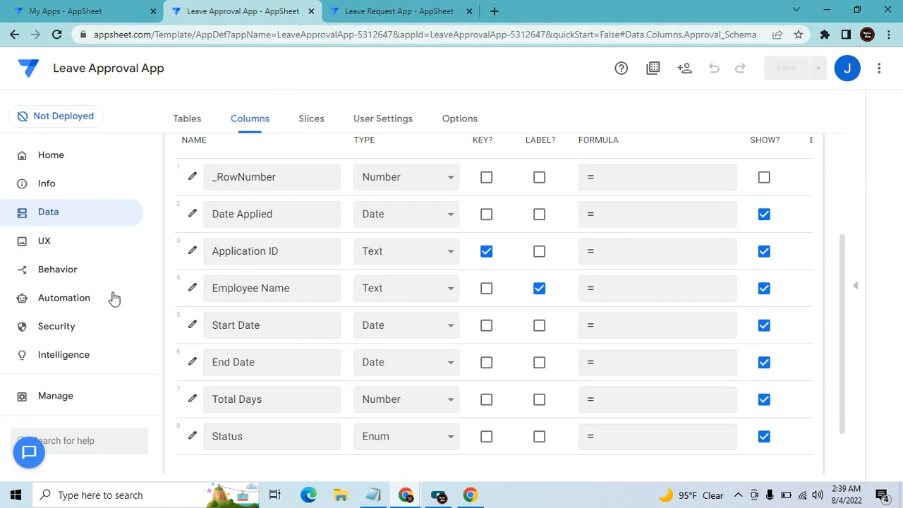
Show the App Id under Manage > Integrations > IN: from cloud services, then close the Leave Approval tab
click(70, 405)
click(335, 121)
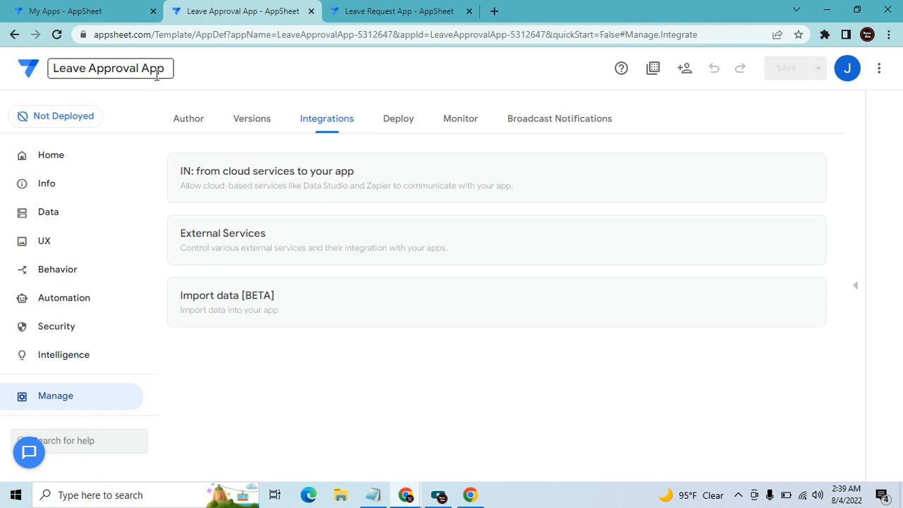
click(240, 167)
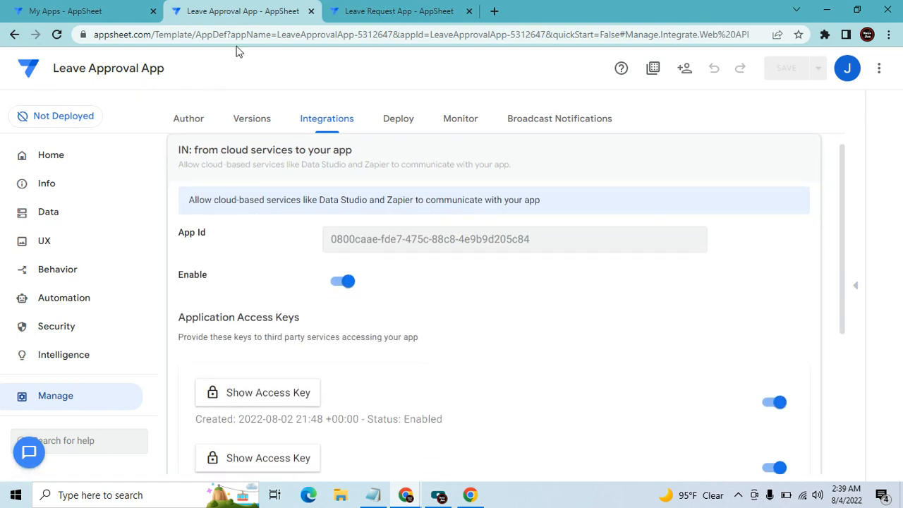
click(311, 10)
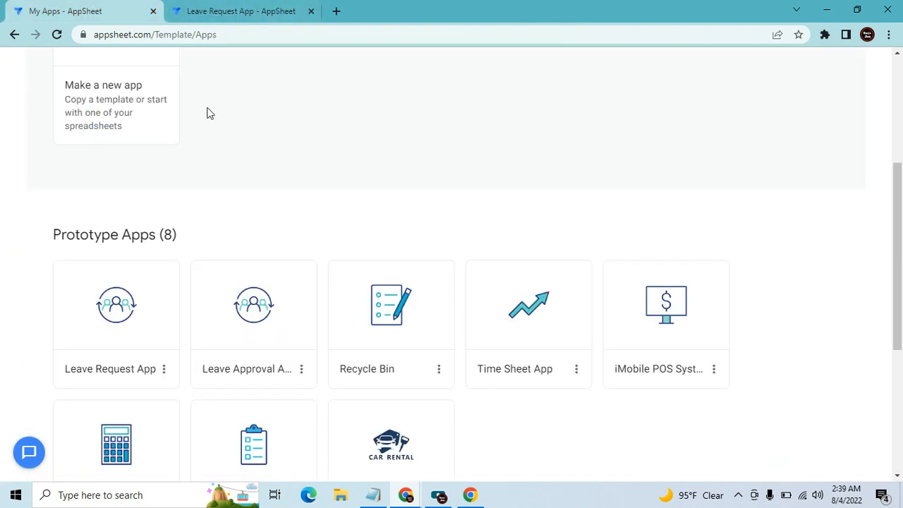
Go to the Leave Request App's Automation Tasks page
click(275, 9)
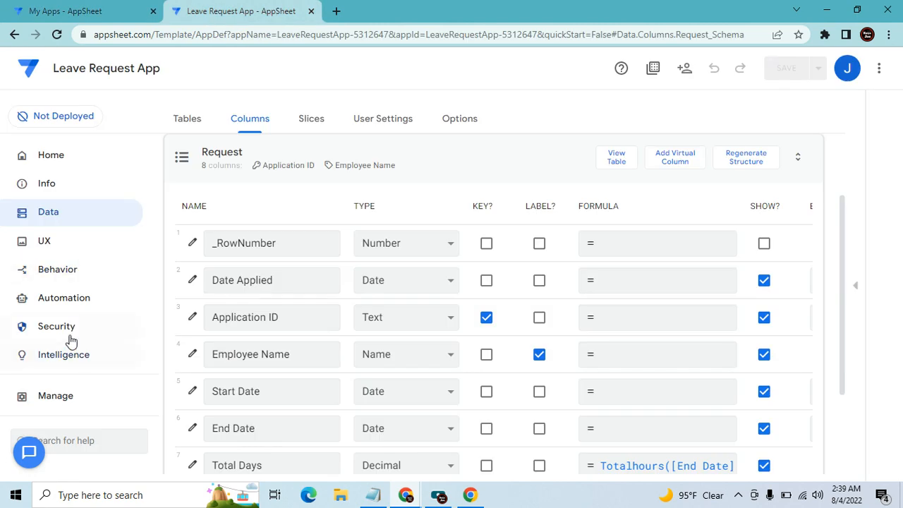
click(73, 302)
click(373, 122)
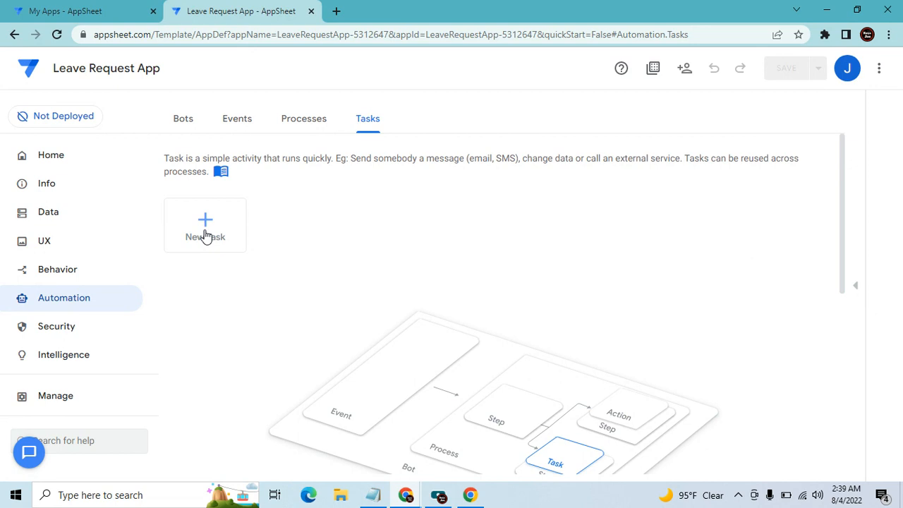
Create a Call a webhook task named Send For Approval
click(205, 233)
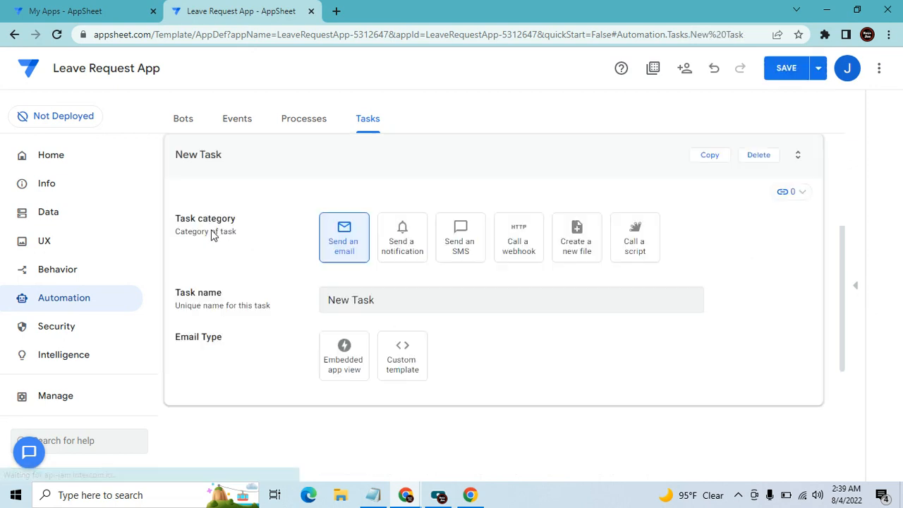
click(530, 259)
click(429, 303)
key(BackSpace)
text(Sewn)
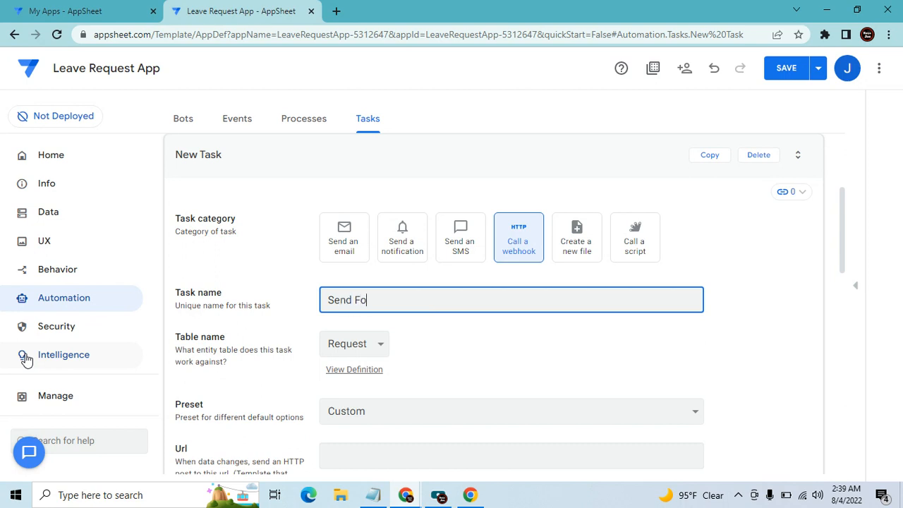
text( For Approval)
key(Tab)
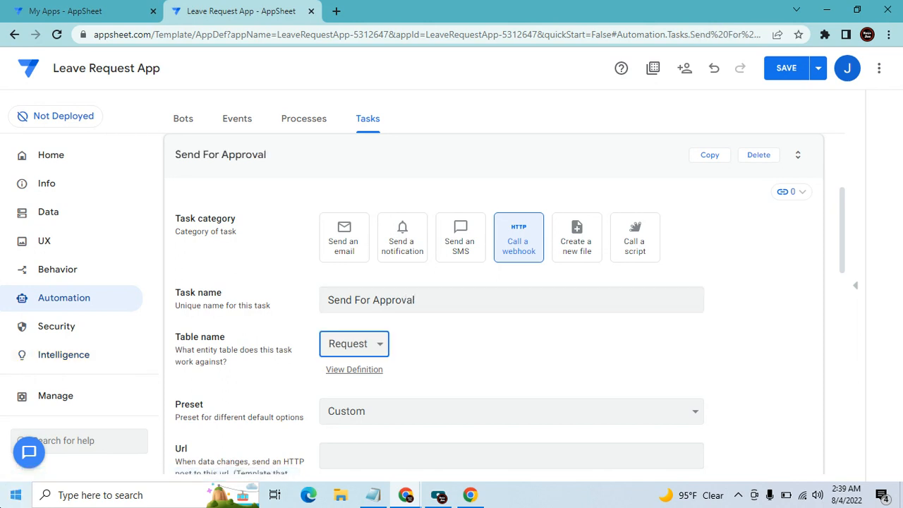
Keep the Request table and set the task's HTTP verb to Post
click(528, 342)
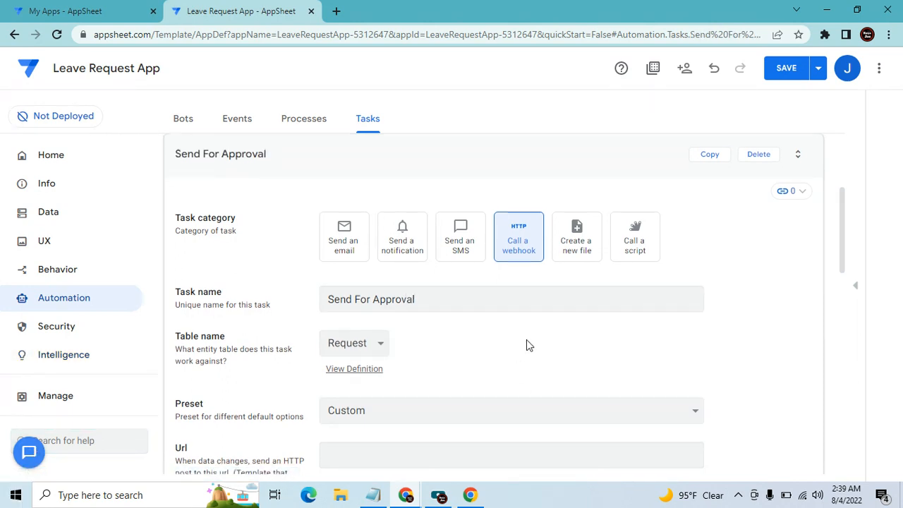
scroll(437, 349, down, 2)
click(399, 386)
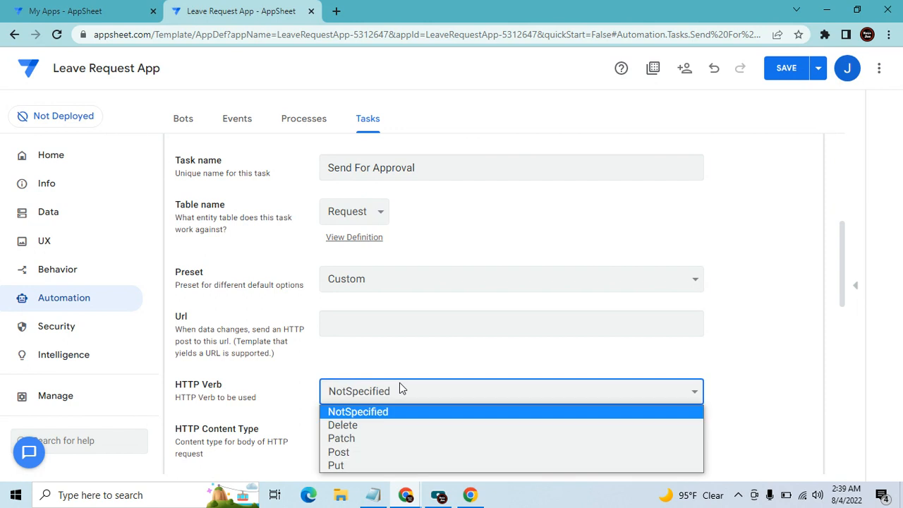
click(376, 447)
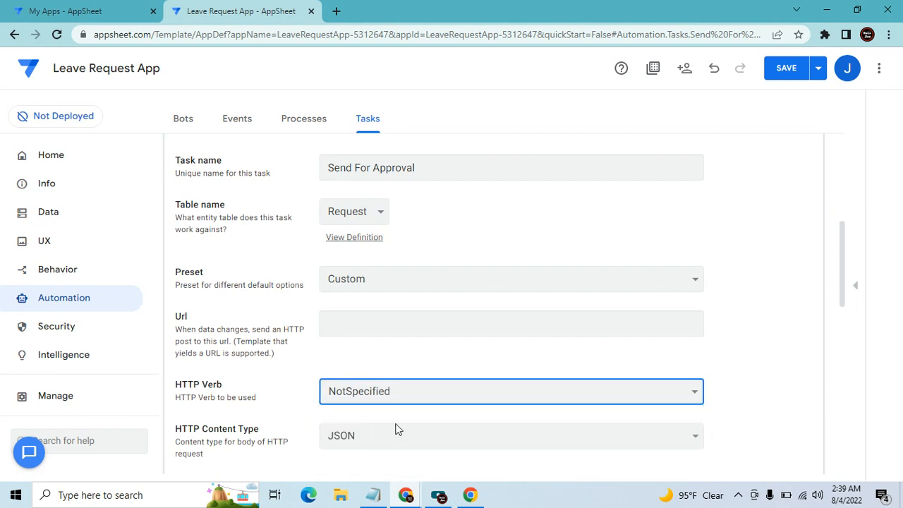
scroll(399, 409, down, 2)
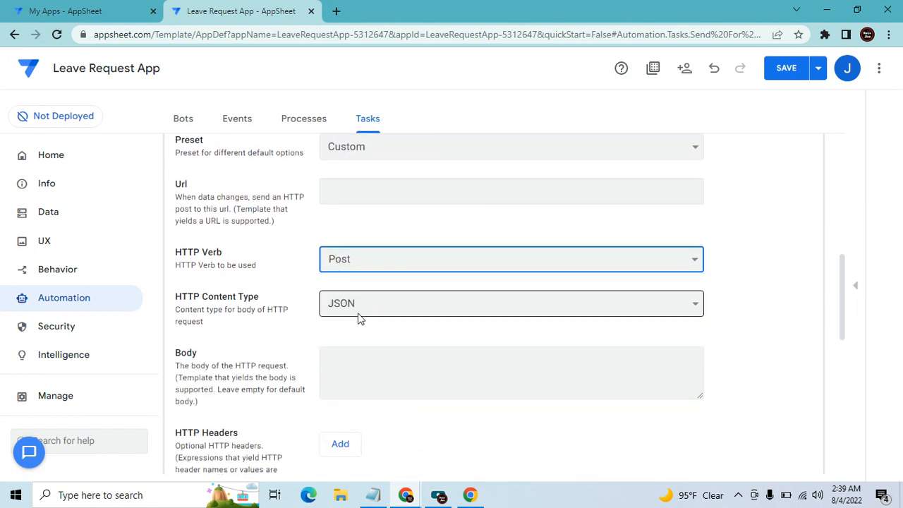
scroll(367, 318, up, 1)
Paste the Leave Approval App Id into the webhook Url field
click(377, 259)
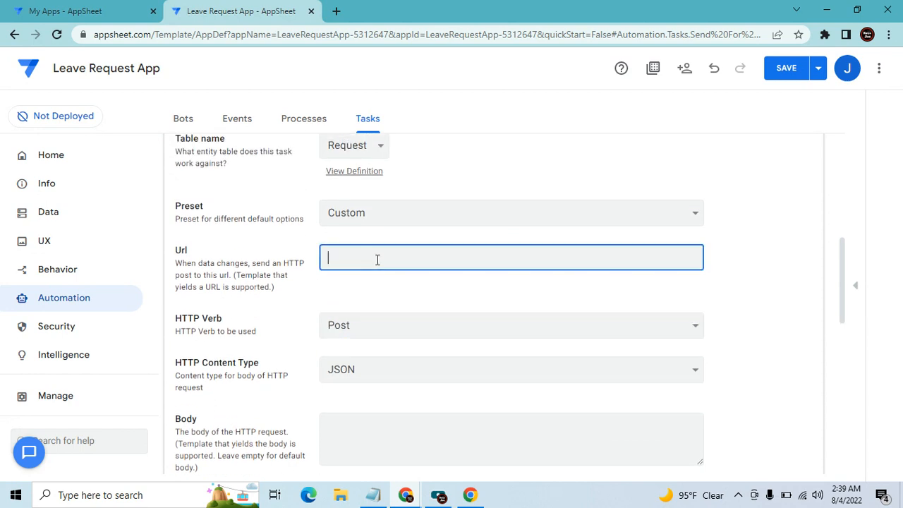
text(0800caae-fde7-475c-88c8-4e9b9d205c84)
drag(560, 263, 395, 261)
click(374, 261)
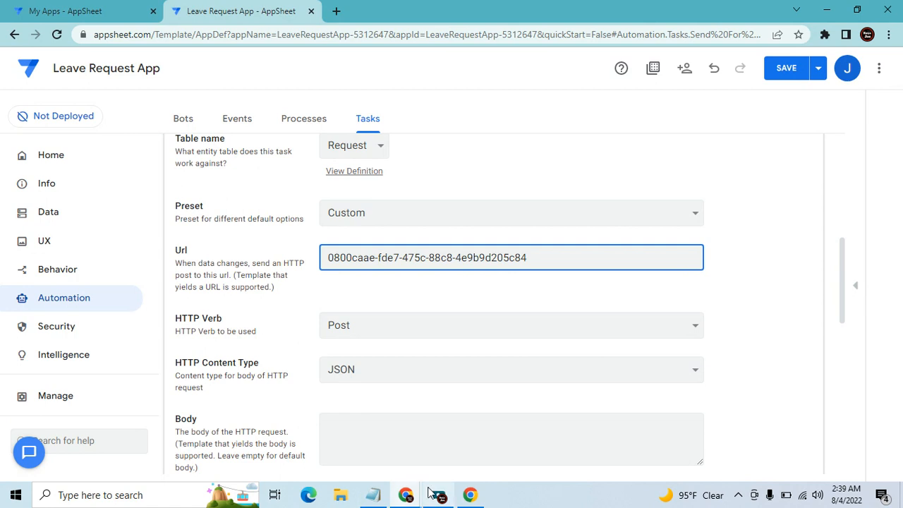
Copy the AppSheet API base address from the webhook notes in Notepad
click(373, 494)
scroll(263, 351, down, 4)
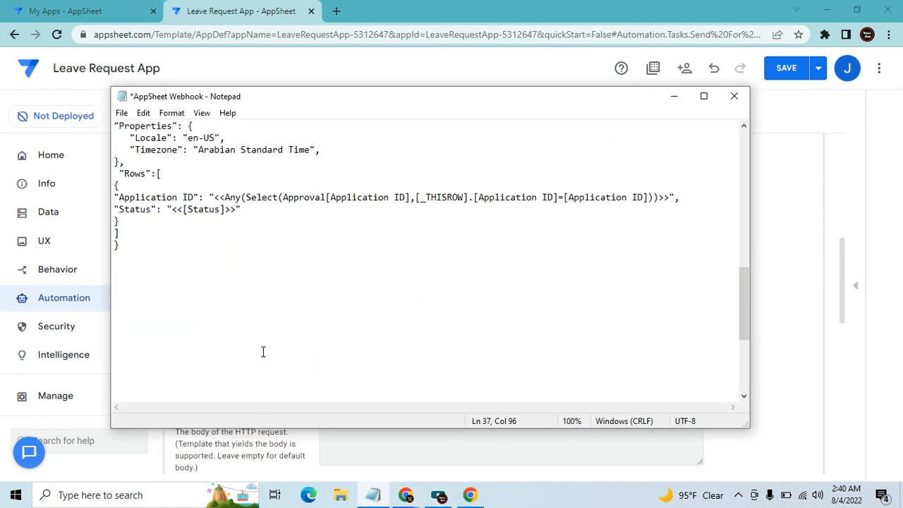
scroll(262, 351, down, 5)
drag(321, 381, 108, 412)
key(ctrl+c)
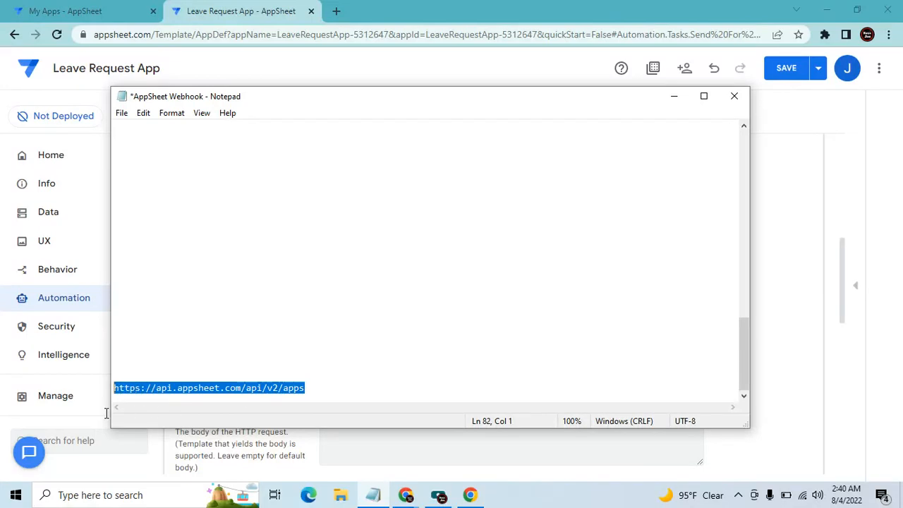
click(296, 377)
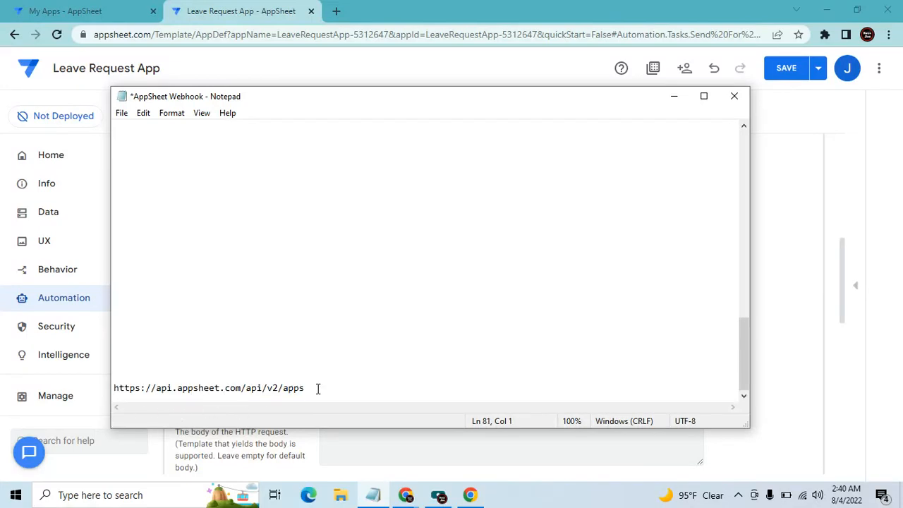
click(673, 96)
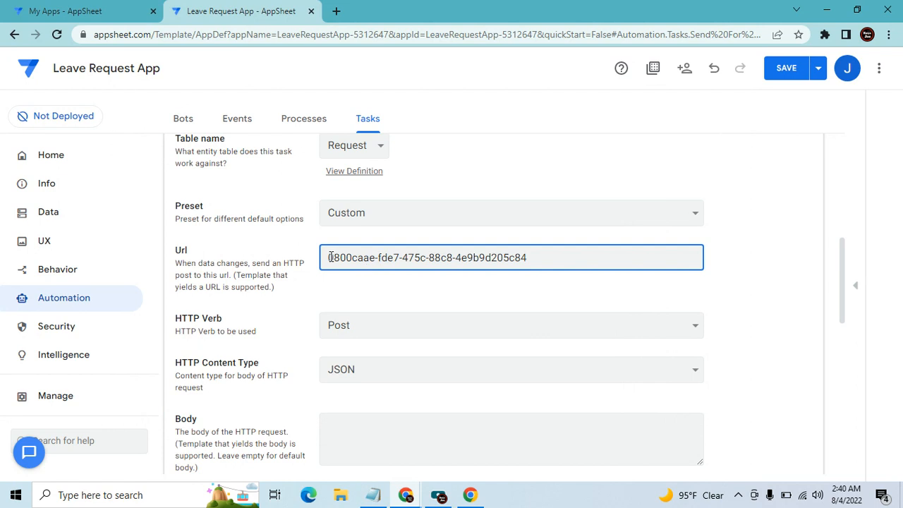
Build the Url as the api.appsheet.com v2 apps address, App Id, then tables/approval/action
text(/)
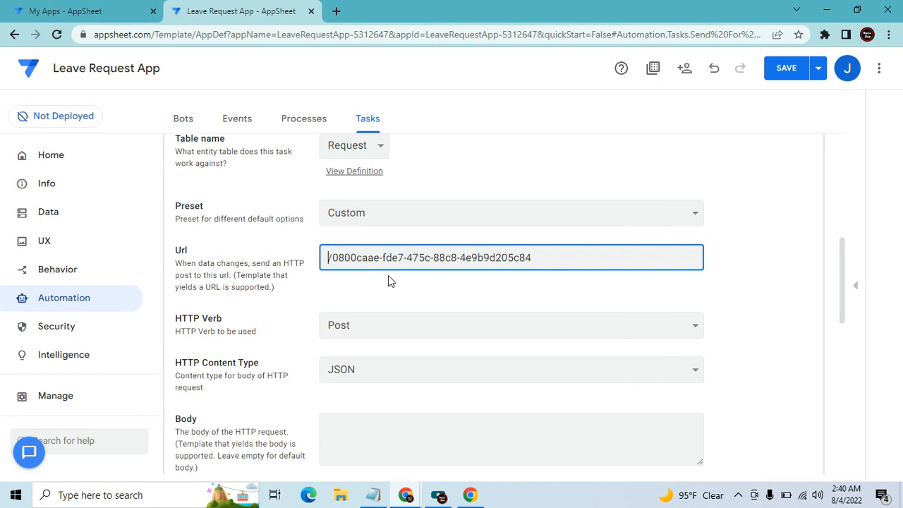
key(ctrl+v)
key(Right)
key(Right)
key(Right)
key(Right)
key(Right)
key(Right)
key(Right)
key(Right)
key(Right)
key(Right)
key(Right)
key(Right)
key(Right)
key(Right)
key(Right)
key(Right)
key(Right)
key(Right)
key(Right)
key(Right)
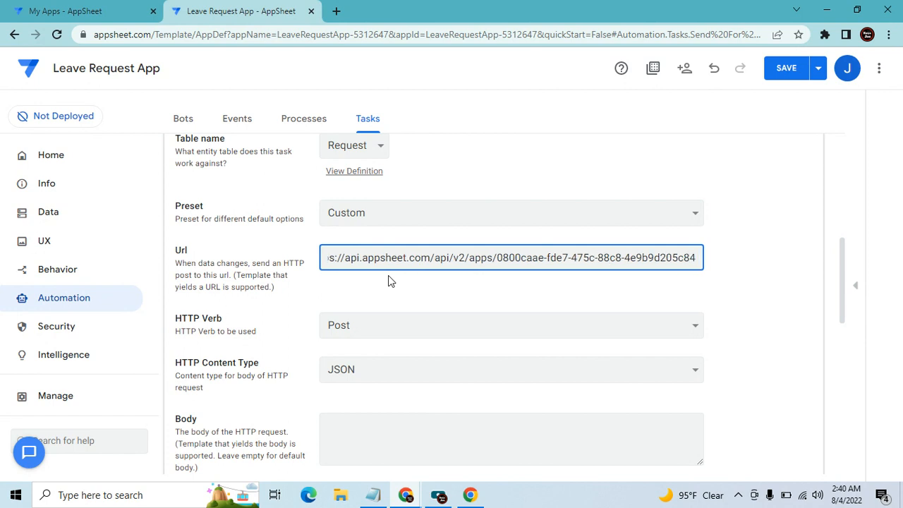
text(/)
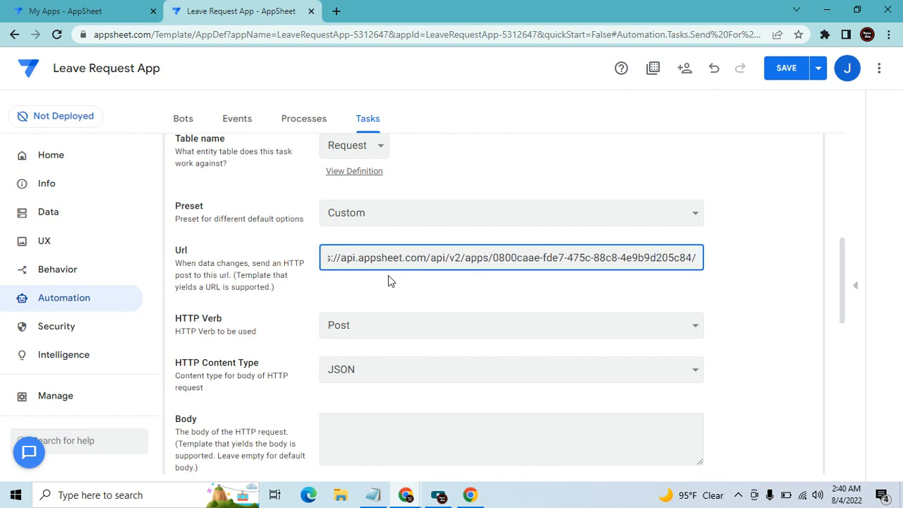
text(tables/)
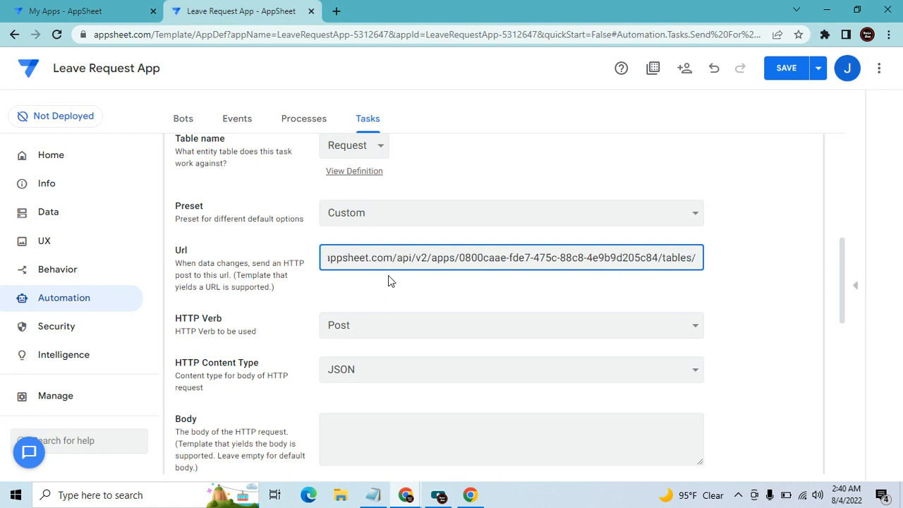
text(approva)
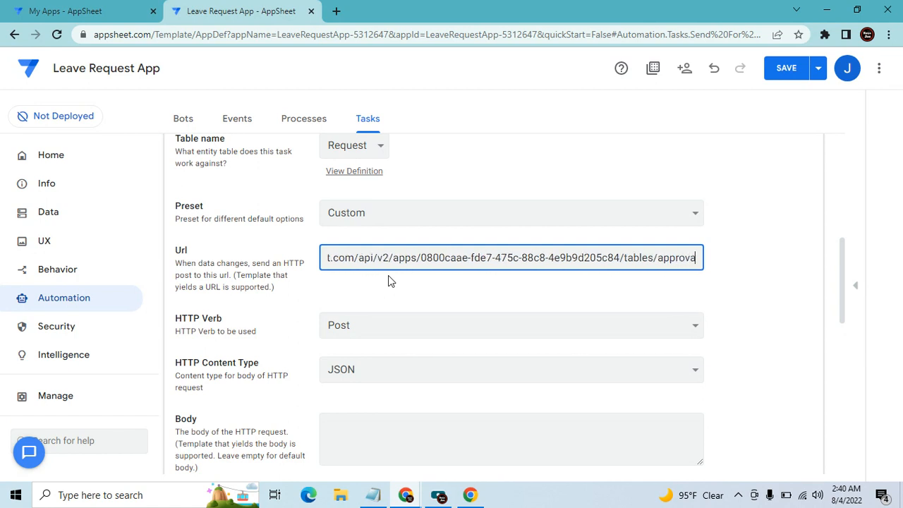
text(l/action)
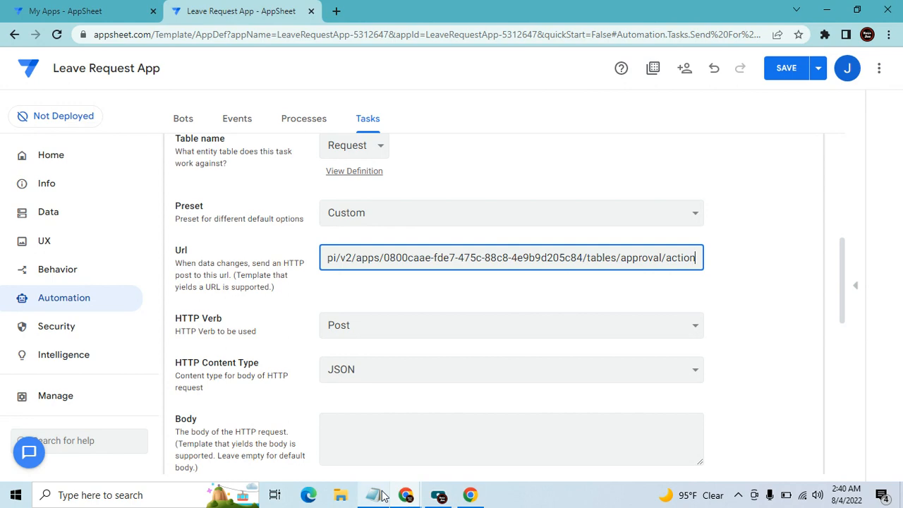
Check the Approval list in the running Leave Approval app, then return to the task's Body
click(406, 494)
click(416, 448)
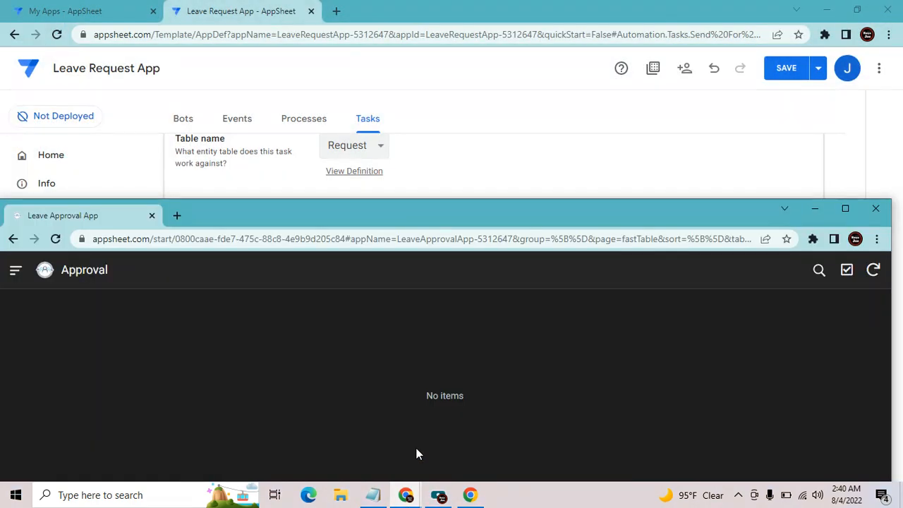
click(848, 209)
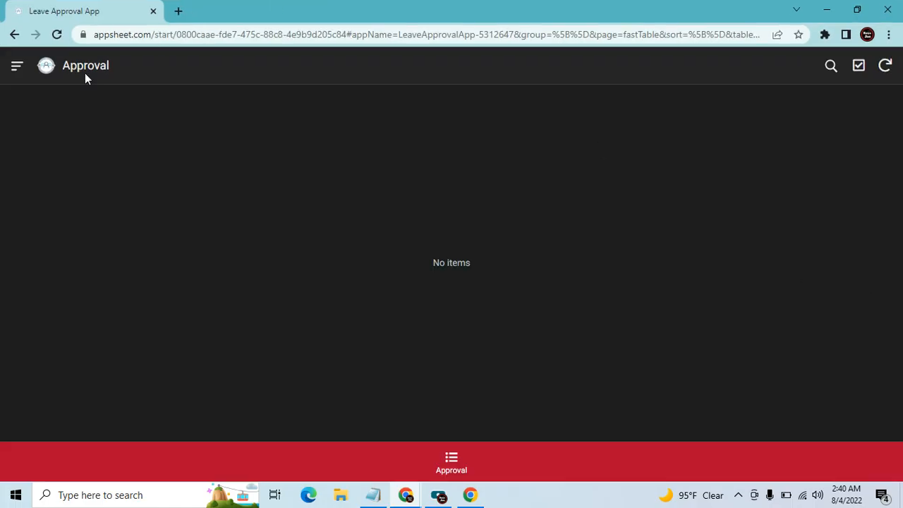
click(456, 472)
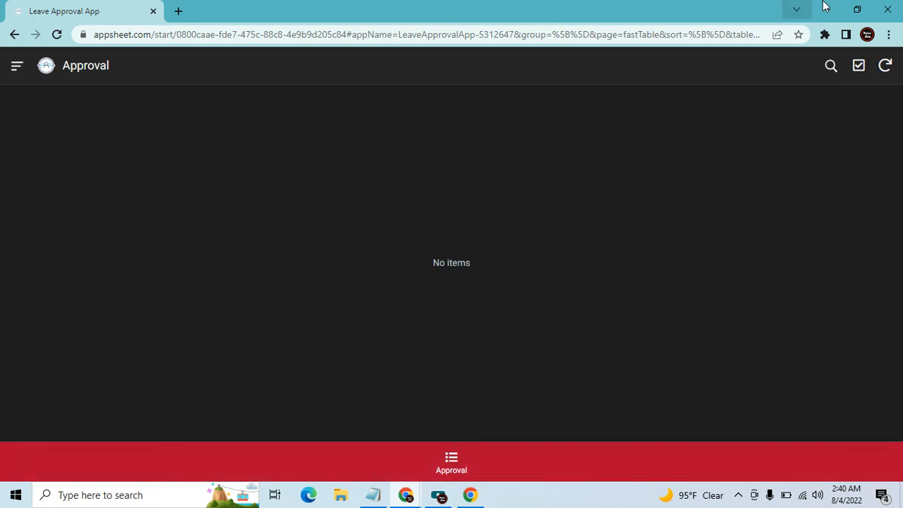
click(834, 11)
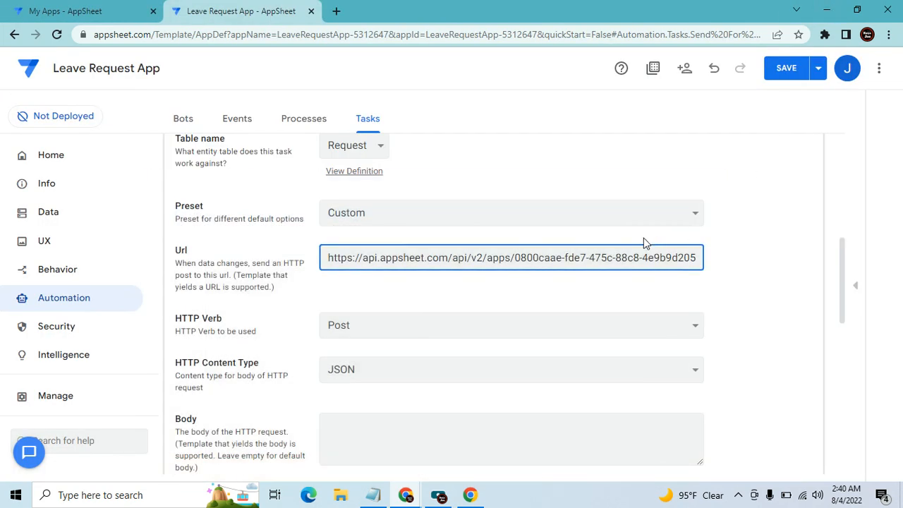
click(364, 423)
Type {"Action": "Add", "Properties": { "Locale": "en-US", into the Body, ending on a new line
scroll(434, 416, down, 2)
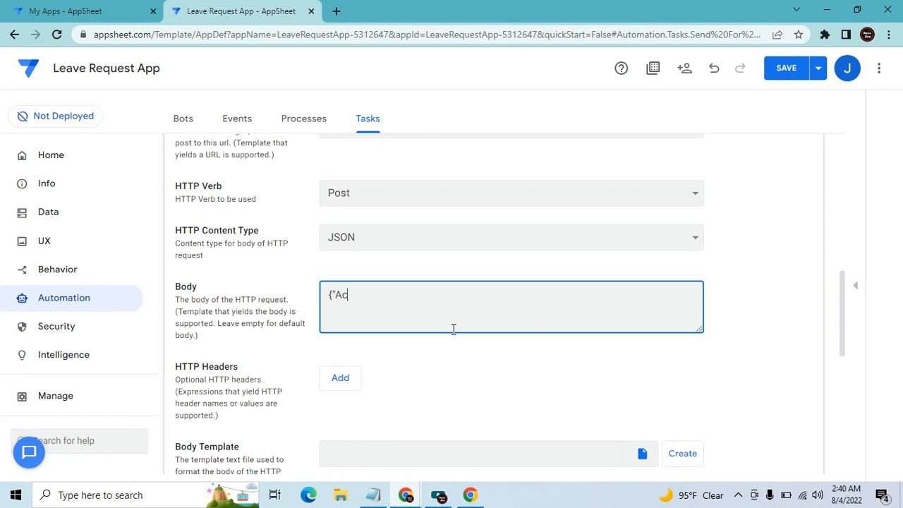
text(on)
text(": "Add)
text(Prope)
text(rtied)
key(BackSpace)
text(s)
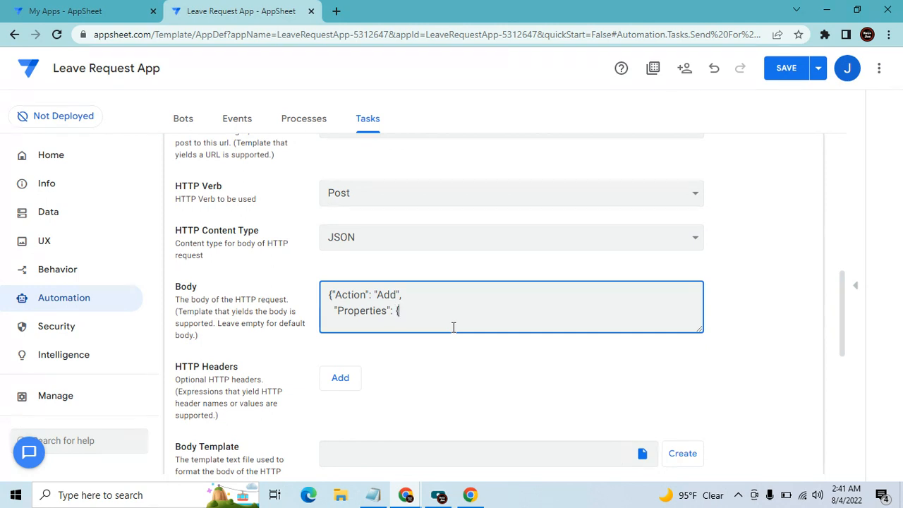
text(": {)
key(Return)
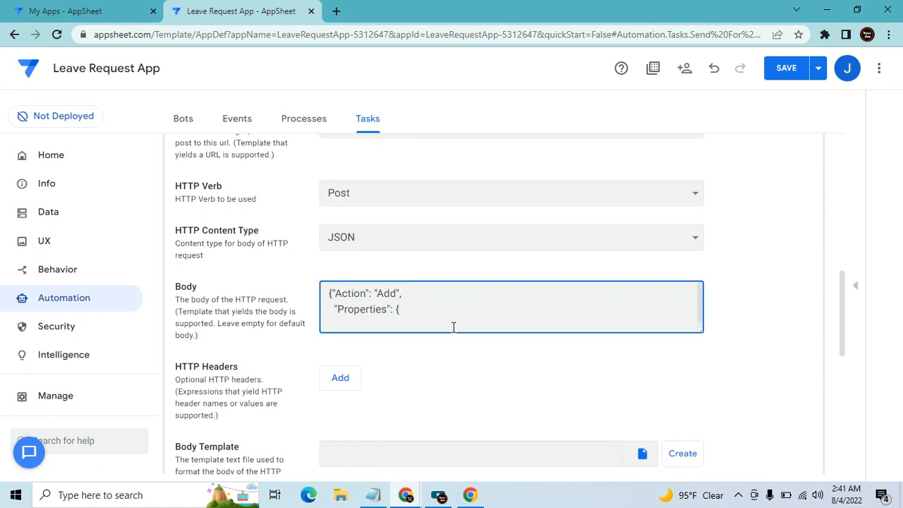
text("Locale": "en-)
text(US)
scroll(441, 302, down, 1)
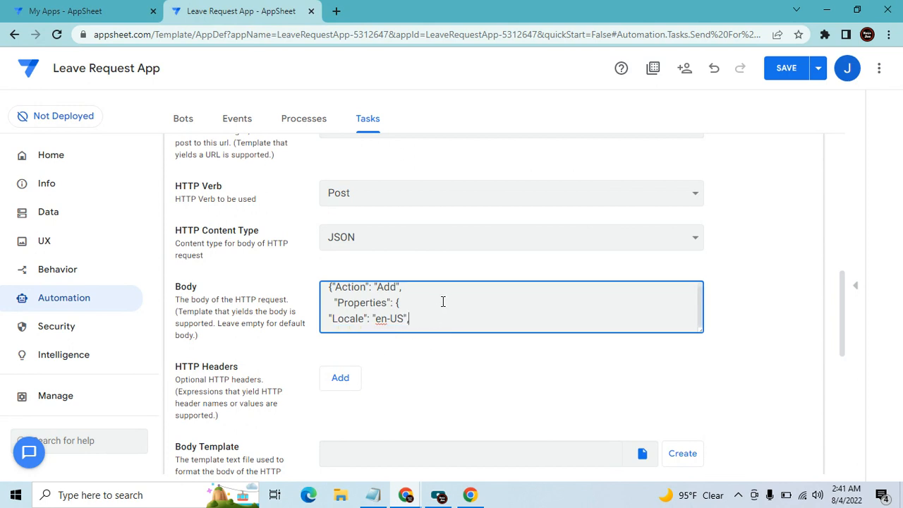
key(Return)
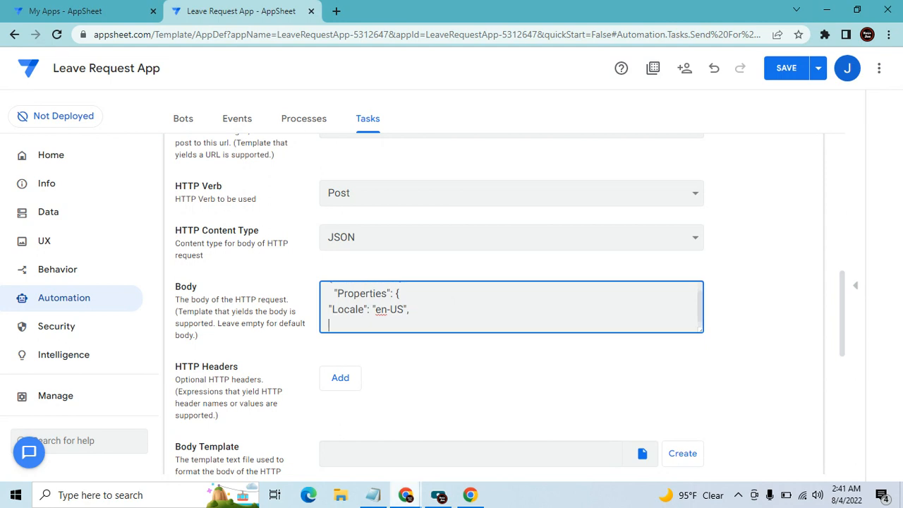
Bring up the webhook notes in Notepad and locate the Add-rows JSON body
click(373, 495)
scroll(258, 258, up, 10)
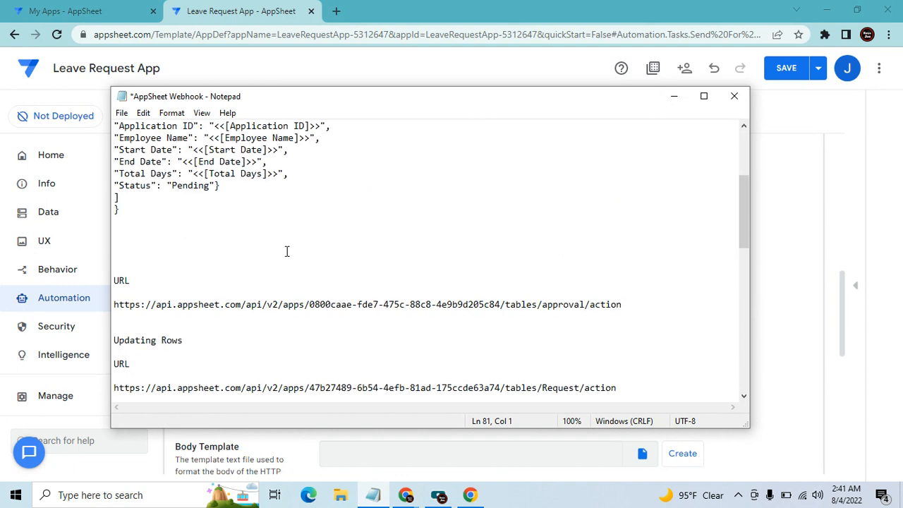
scroll(287, 251, up, 5)
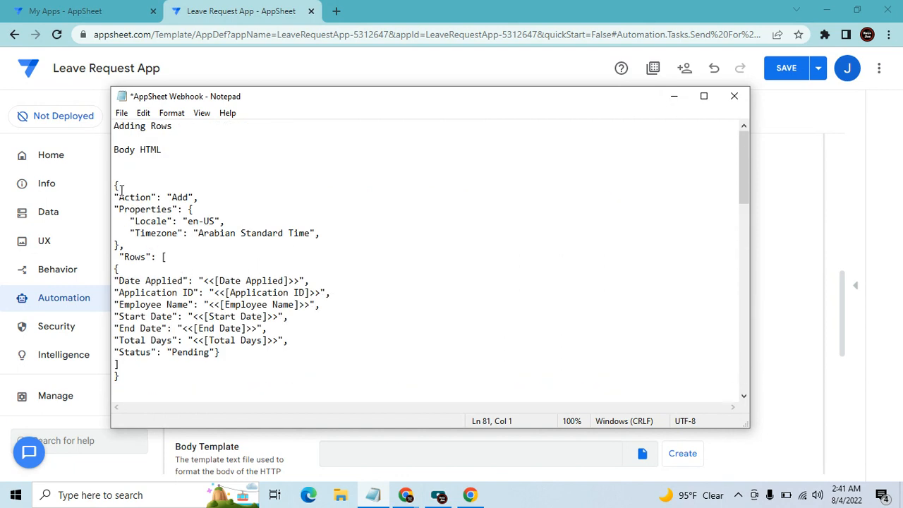
drag(114, 182, 193, 378)
click(409, 306)
Maximize Notepad, add blank lines above the URL heading, copy the JSON block, and minimize
click(703, 96)
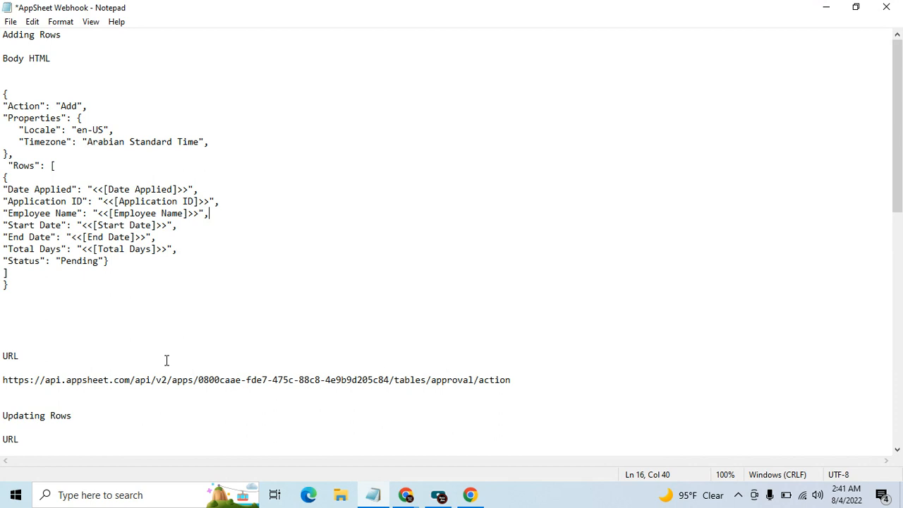
click(17, 337)
key(Return)
key(Return)
key(Return)
key(Return)
key(Return)
key(Return)
key(Return)
key(Return)
key(Return)
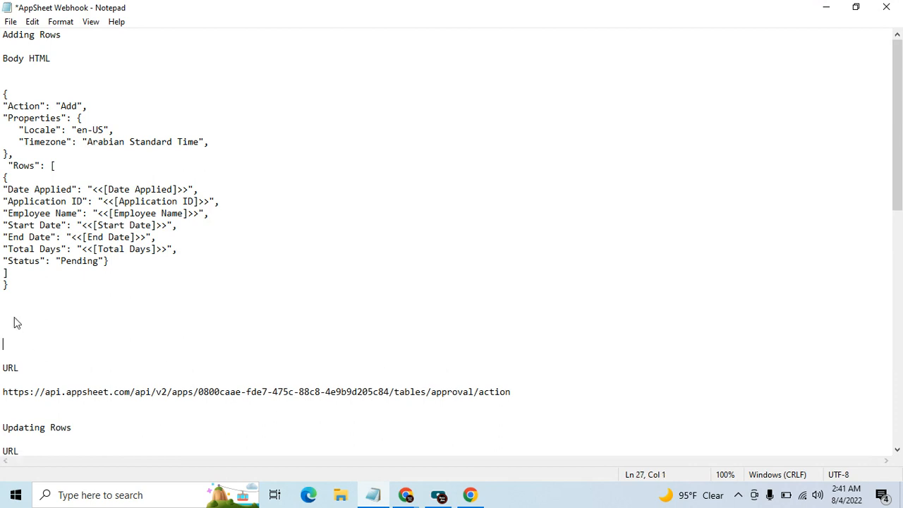
key(Return)
key(Return)
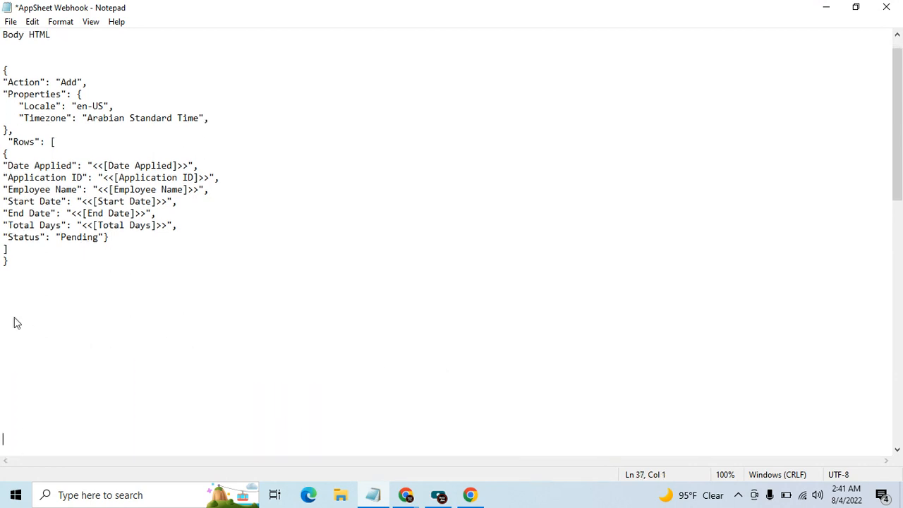
scroll(29, 299, up, 1)
scroll(31, 294, down, 1)
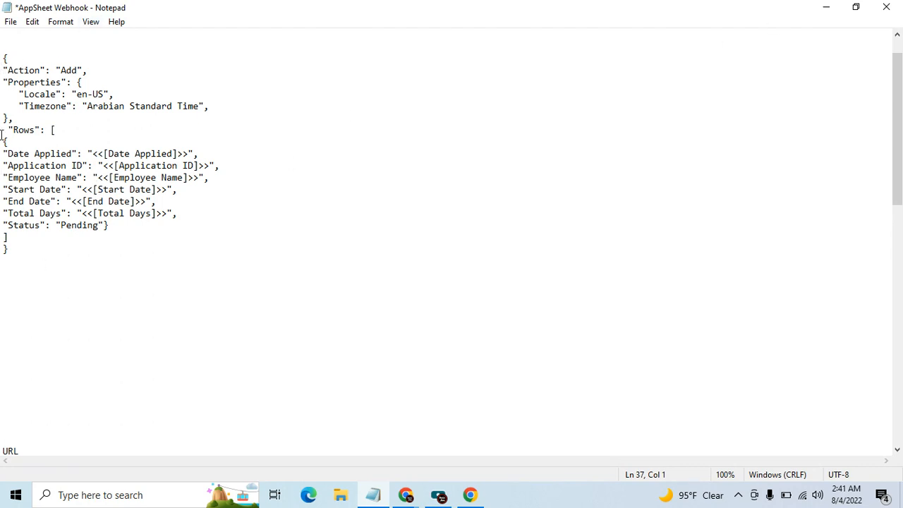
drag(4, 57, 87, 246)
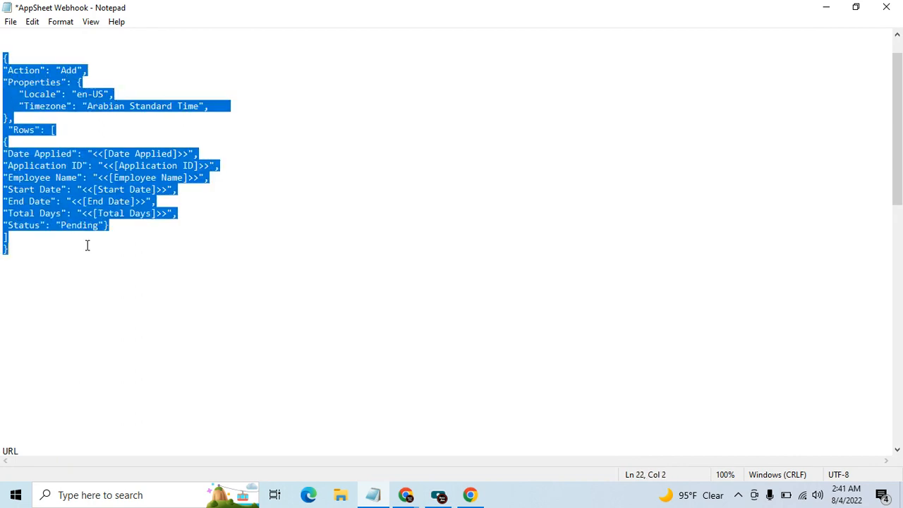
click(833, 9)
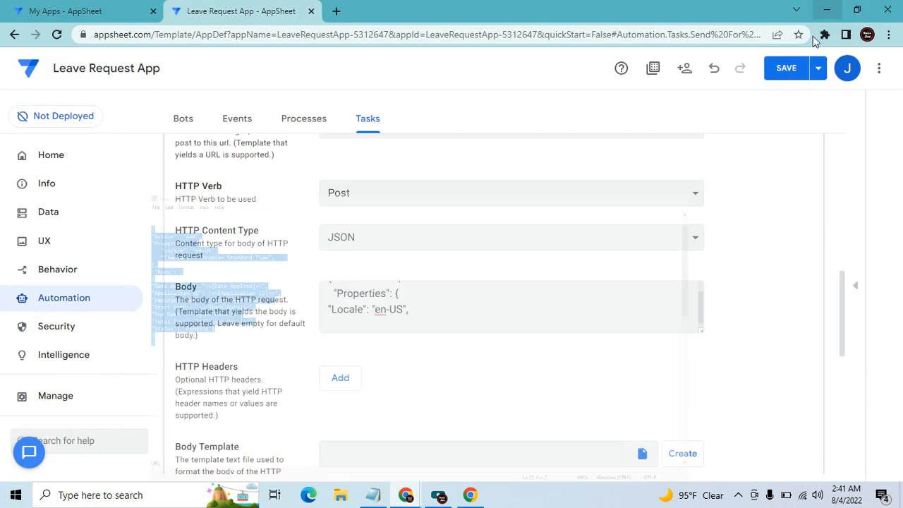
Replace the partial Body with the full JSON, including Timezone "Arabian Standard Time" and Status "Pending"
drag(425, 312, 306, 282)
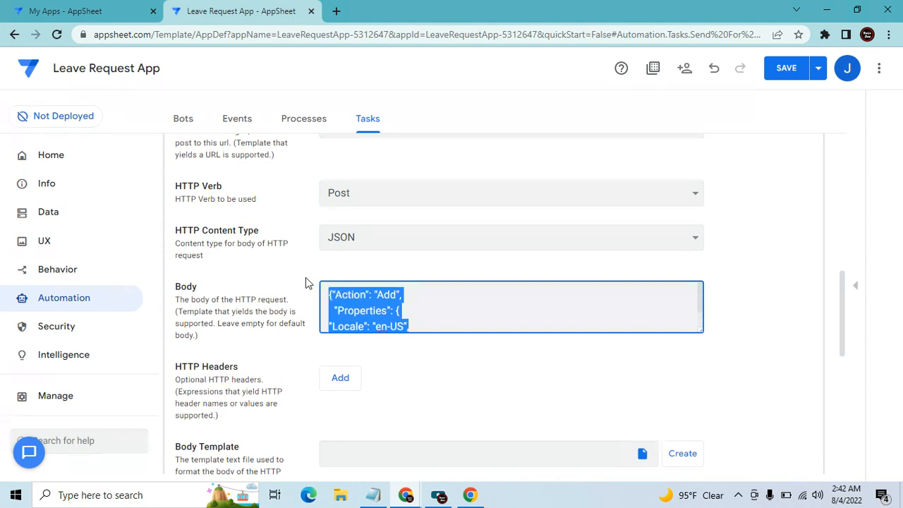
key(BackSpace)
key(ctrl+v)
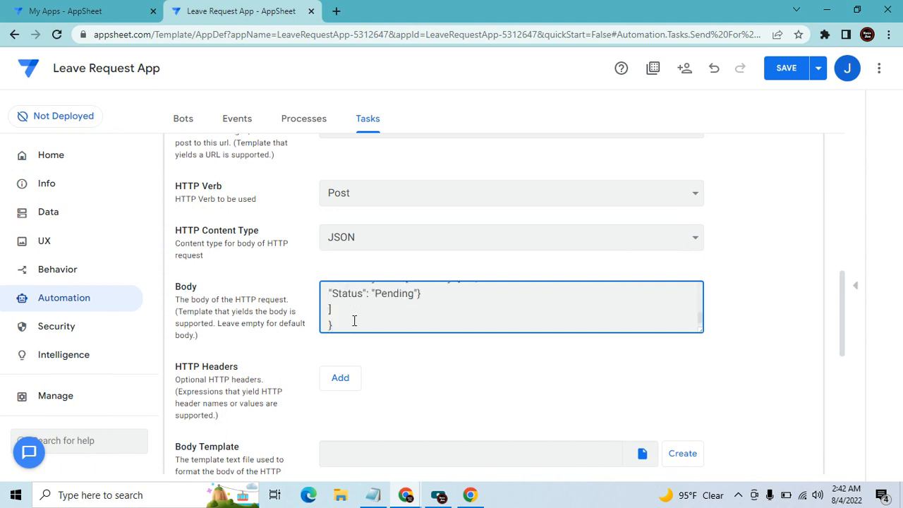
scroll(384, 309, up, 3)
scroll(386, 309, up, 3)
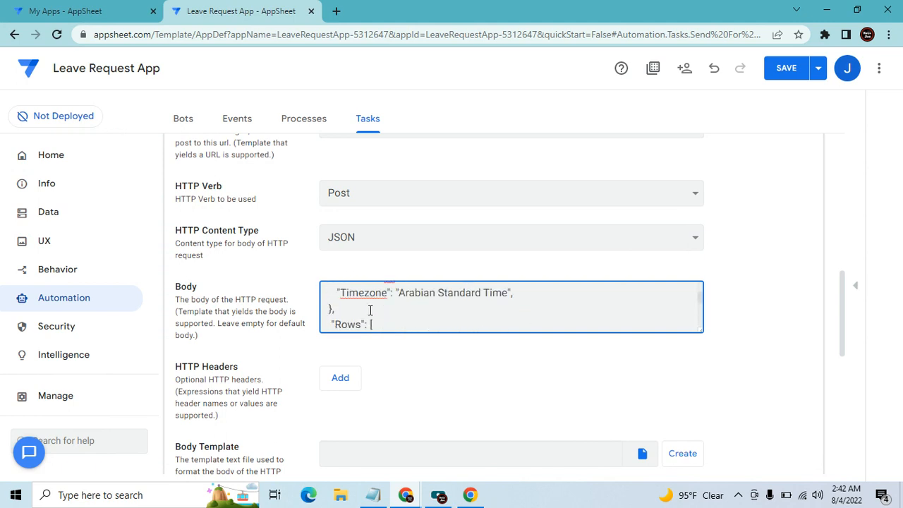
scroll(380, 310, down, 3)
click(379, 312)
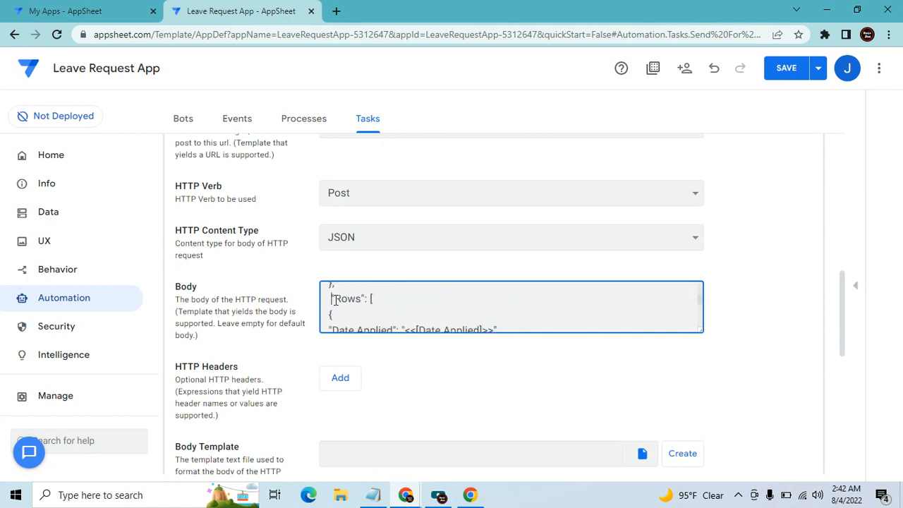
click(379, 300)
scroll(385, 302, down, 5)
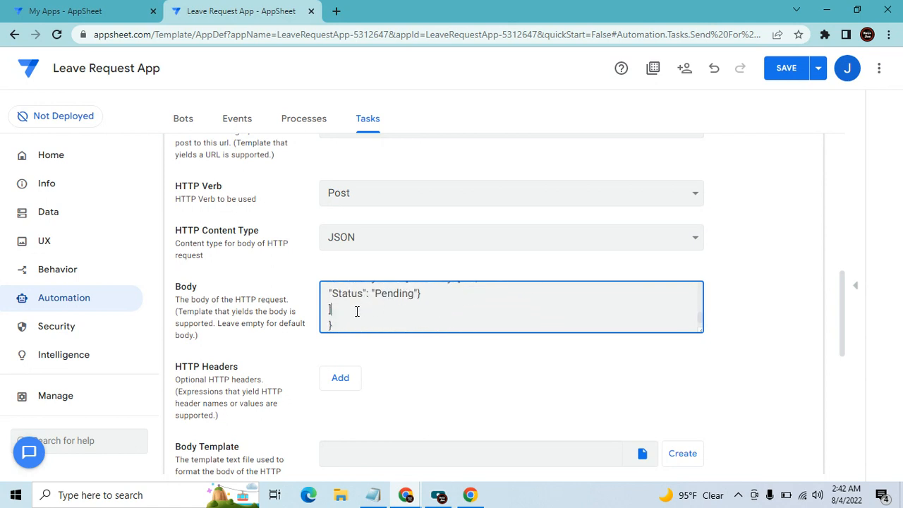
scroll(360, 309, down, 2)
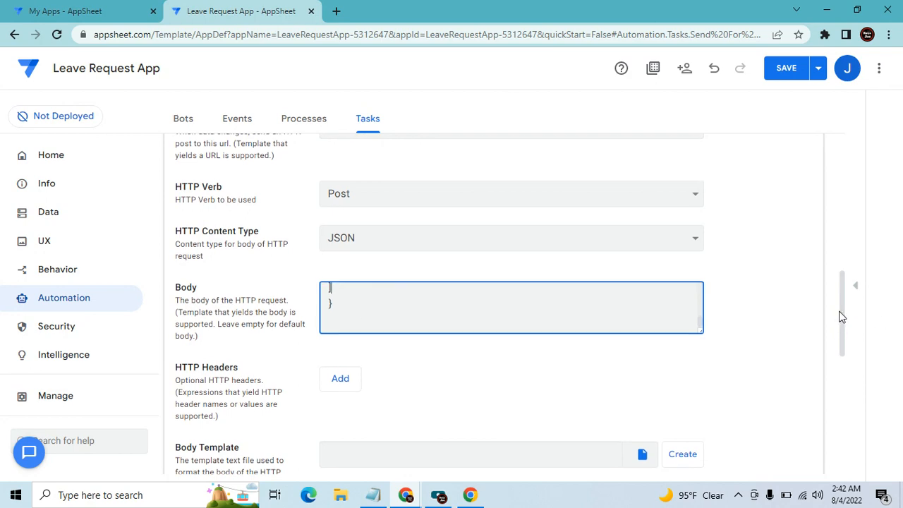
scroll(841, 324, up, 10)
scroll(271, 214, up, 1)
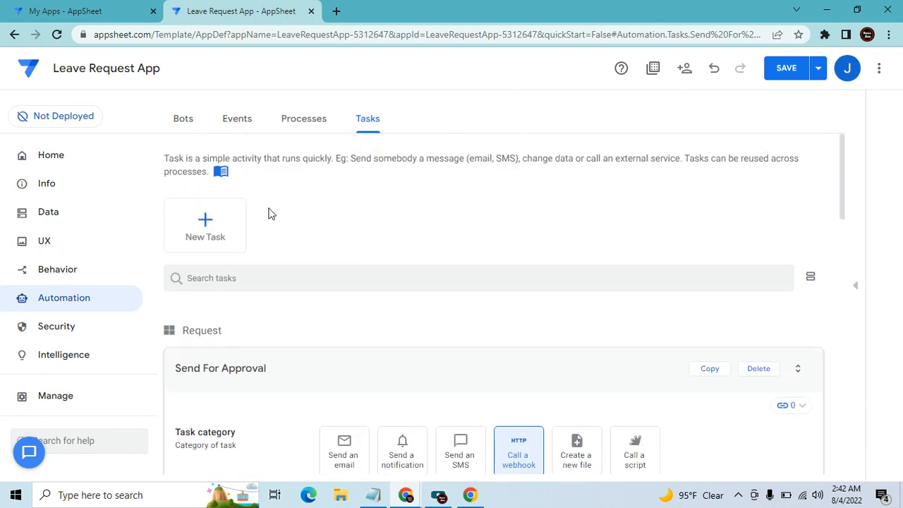
Create a new custom bot from the Bots list
click(183, 119)
click(205, 227)
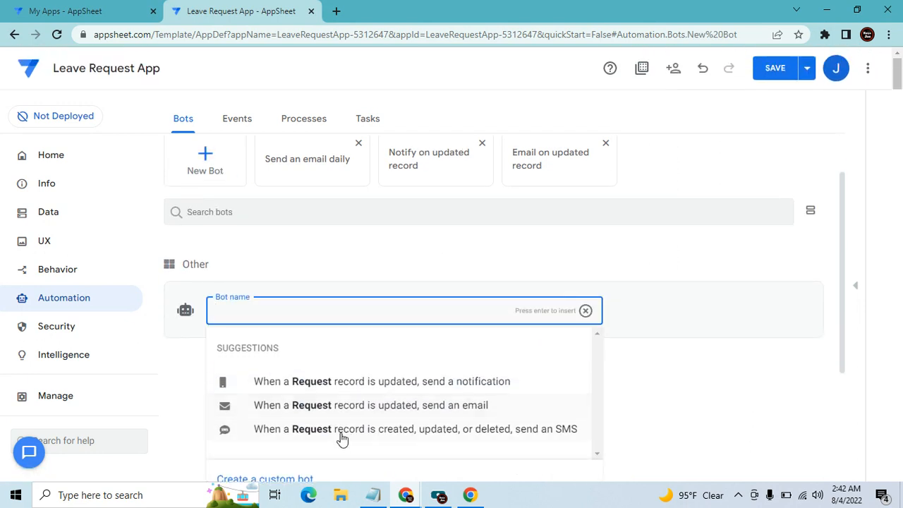
click(292, 482)
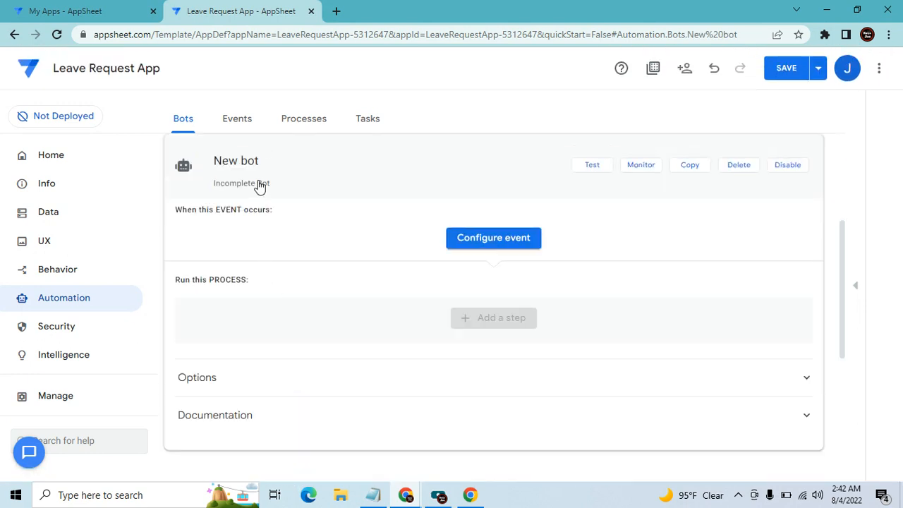
drag(273, 153, 105, 178)
click(274, 152)
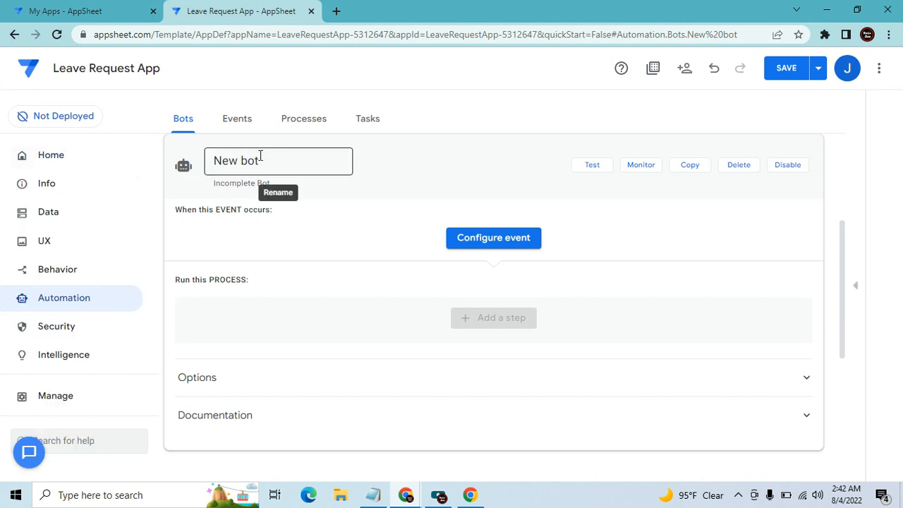
click(247, 174)
click(256, 161)
Rename the bot Send For Approval and add a custom triggering event
drag(266, 158, 188, 176)
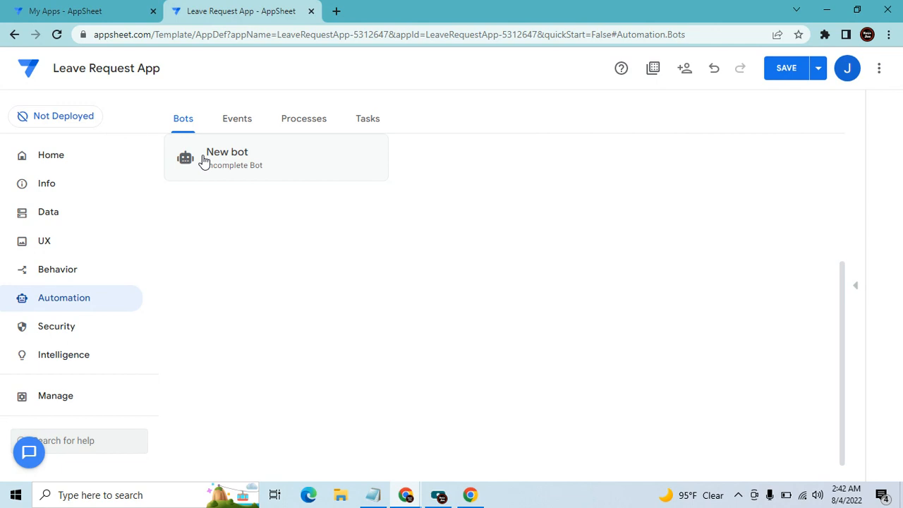
click(268, 230)
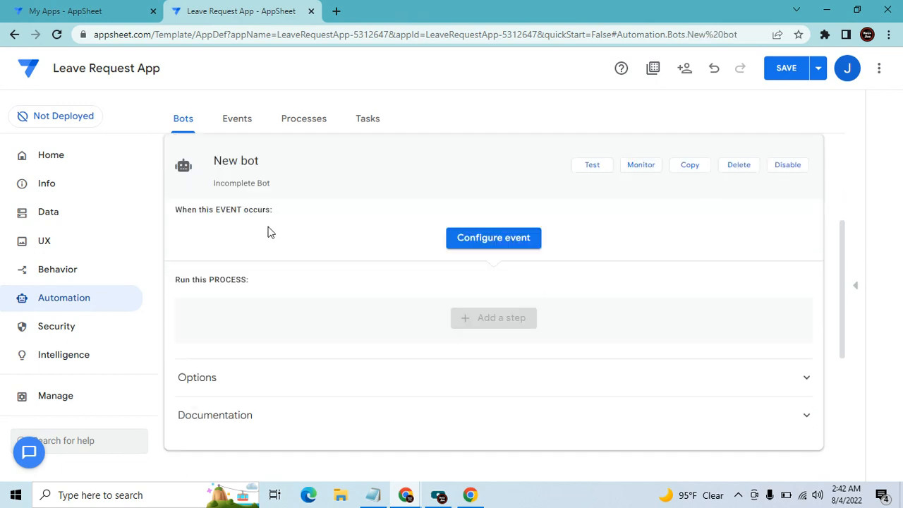
drag(285, 164, 196, 175)
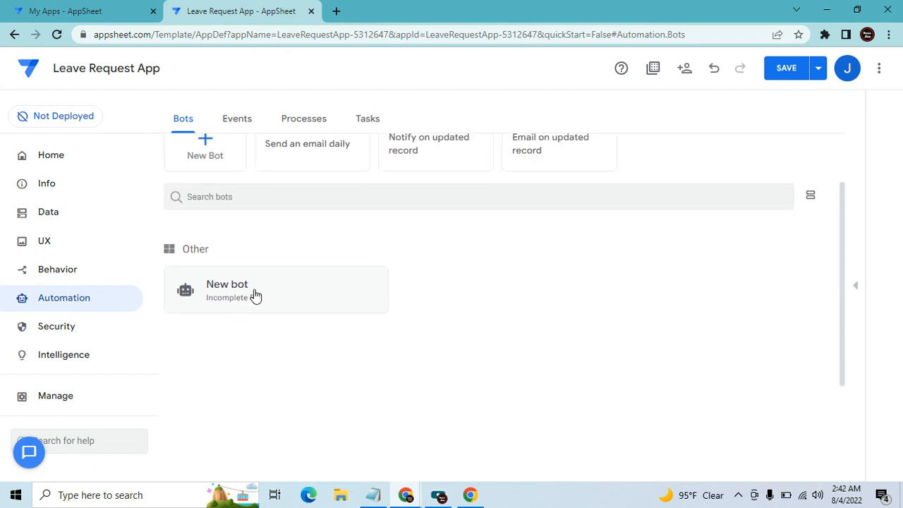
double_click(254, 296)
scroll(277, 226, down, 2)
key(BackSpace)
key(BackSpace)
key(BackSpace)
key(BackSpace)
key(BackSpace)
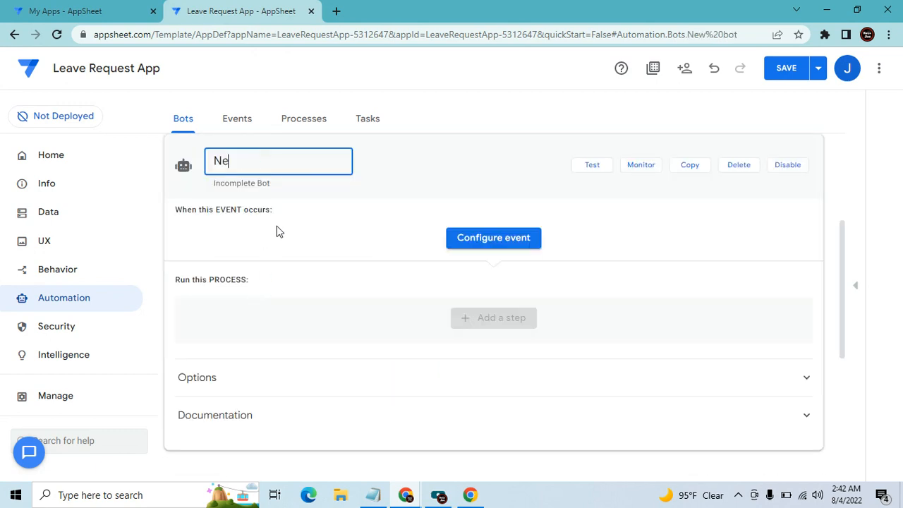
text(Sedn)
key(BackSpace)
key(BackSpace)
text(nd For Approval)
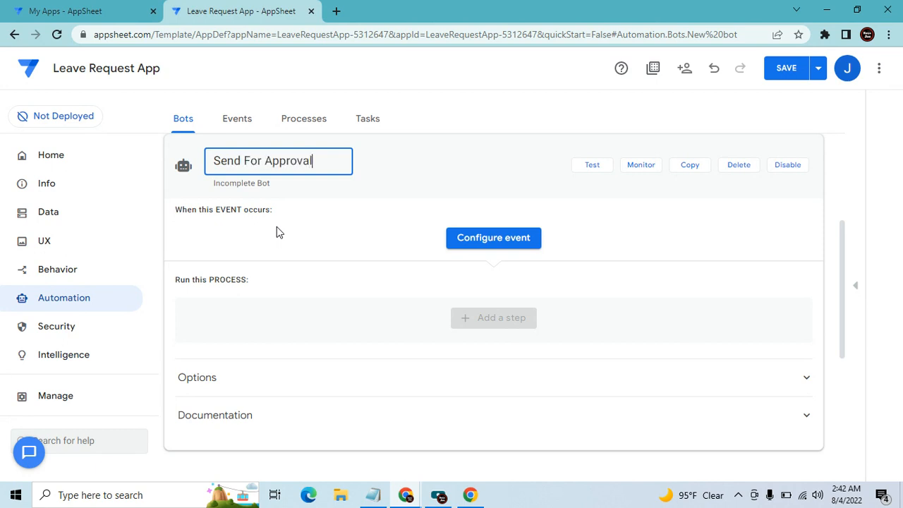
key(Tab)
click(501, 240)
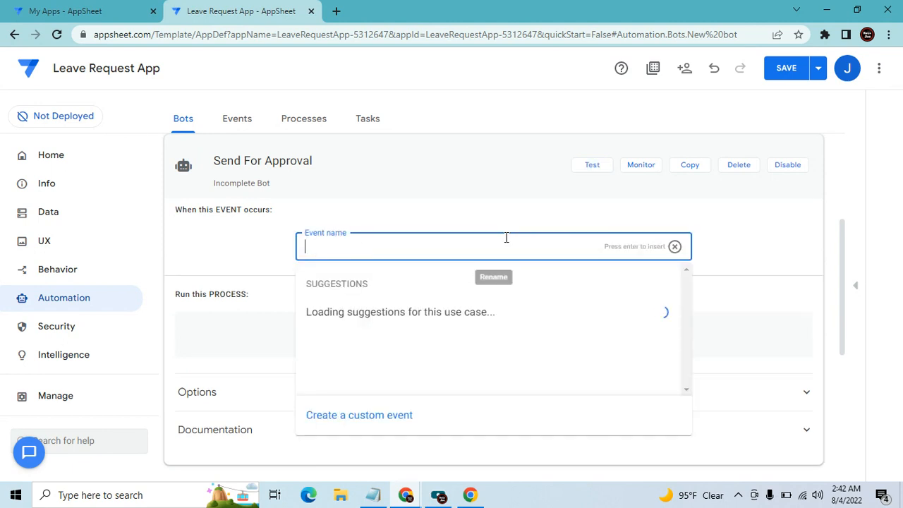
click(385, 416)
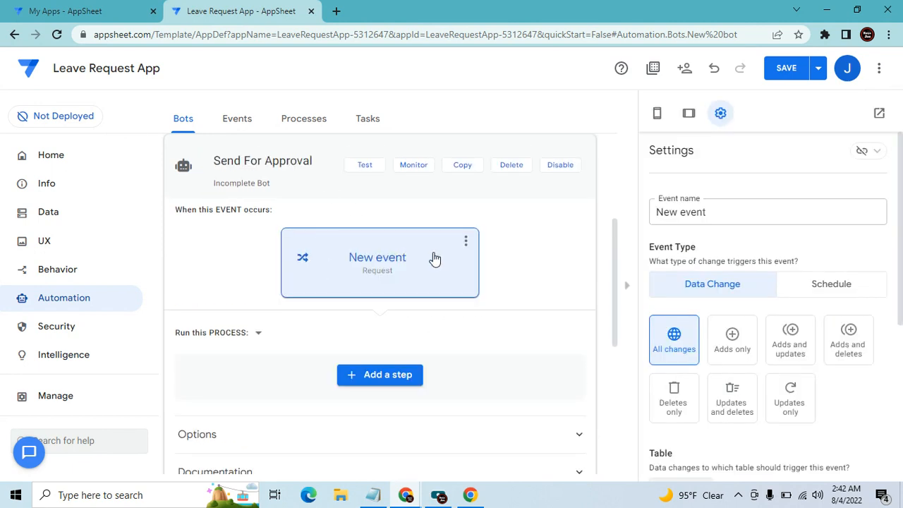
Name the new bot event 'Approval' and set it to fire on adds only
click(738, 220)
text(Appr)
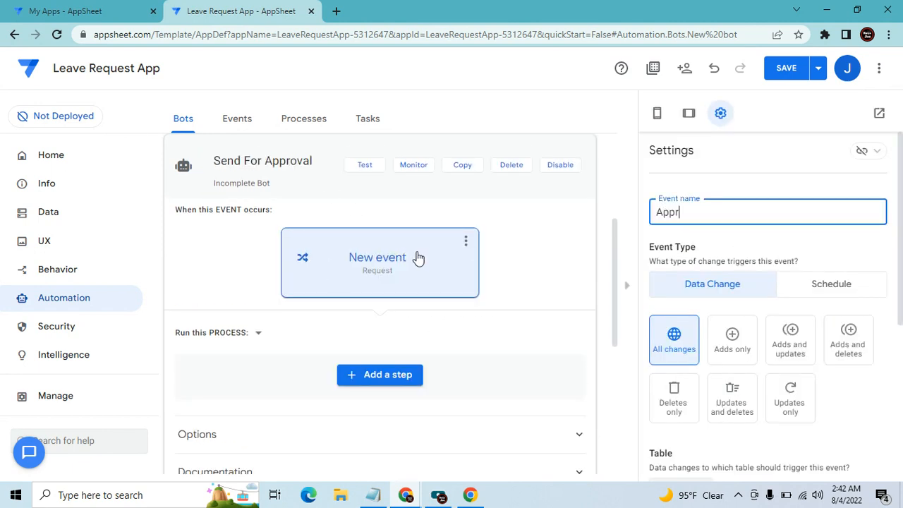
text(oval)
click(417, 258)
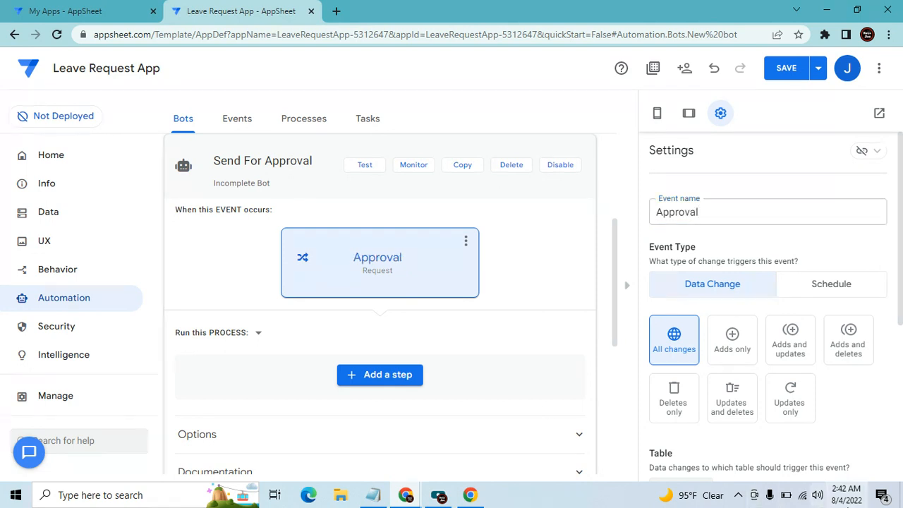
click(732, 344)
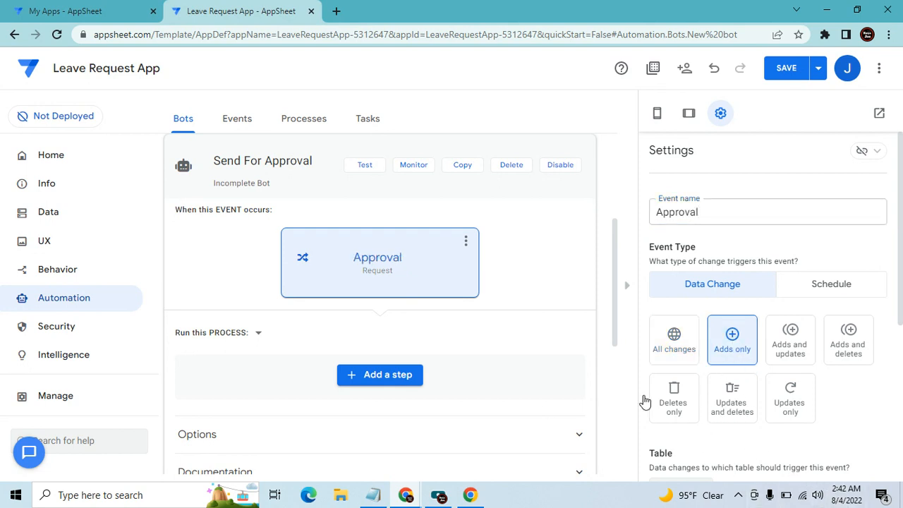
scroll(498, 432, down, 1)
Add a custom step 'Approval' that calls a webhook using the Send For Approval task
click(389, 317)
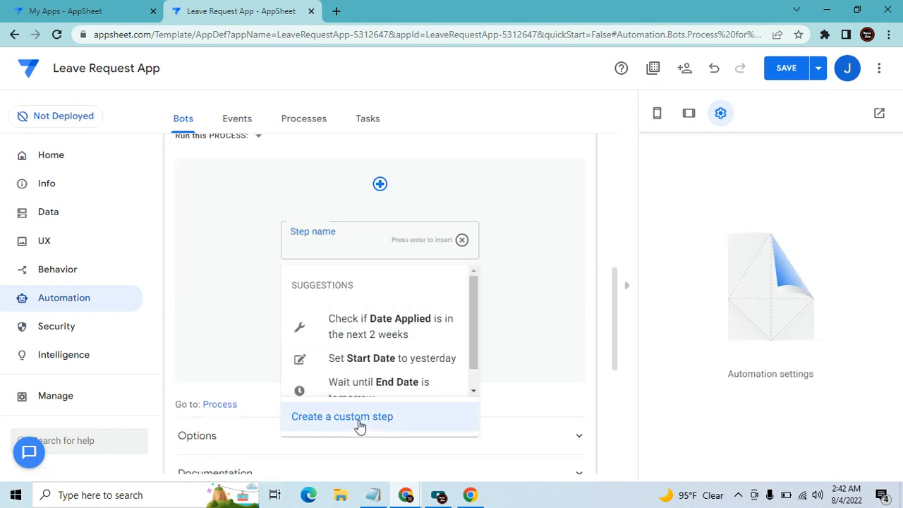
click(359, 422)
click(358, 240)
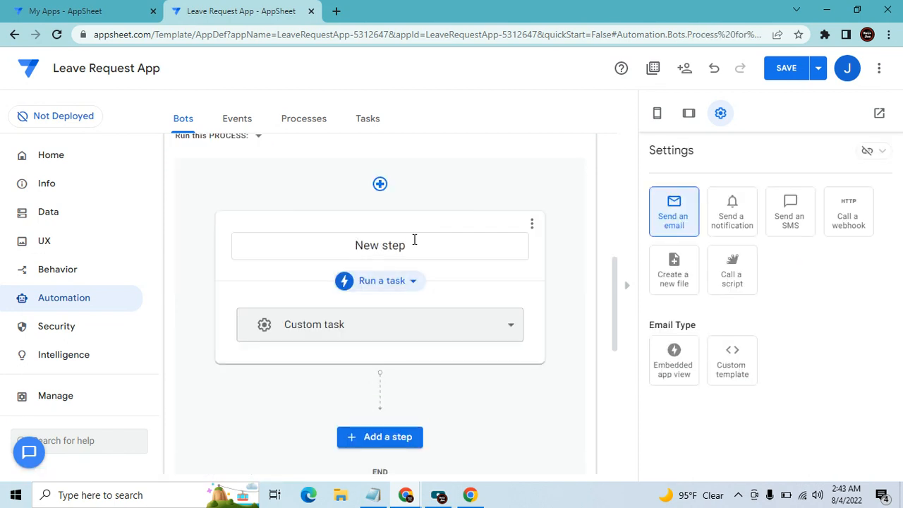
click(277, 249)
text(Approval)
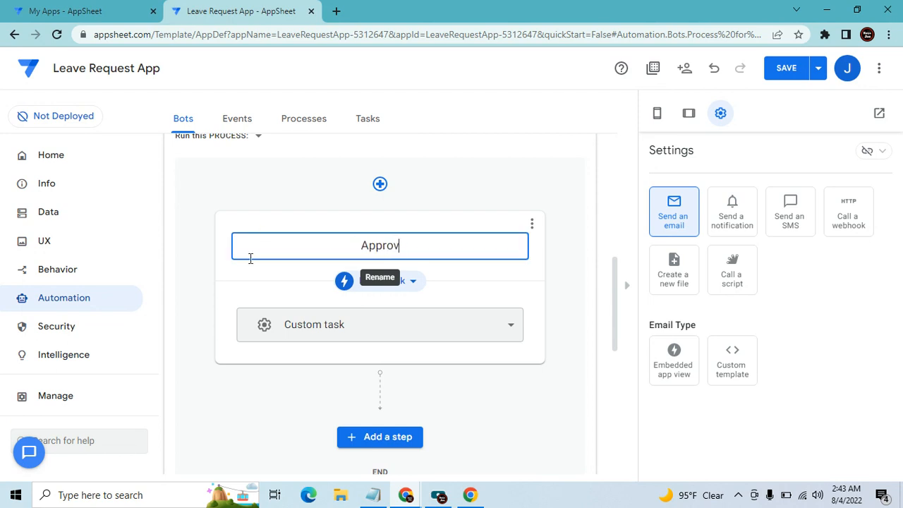
key(Return)
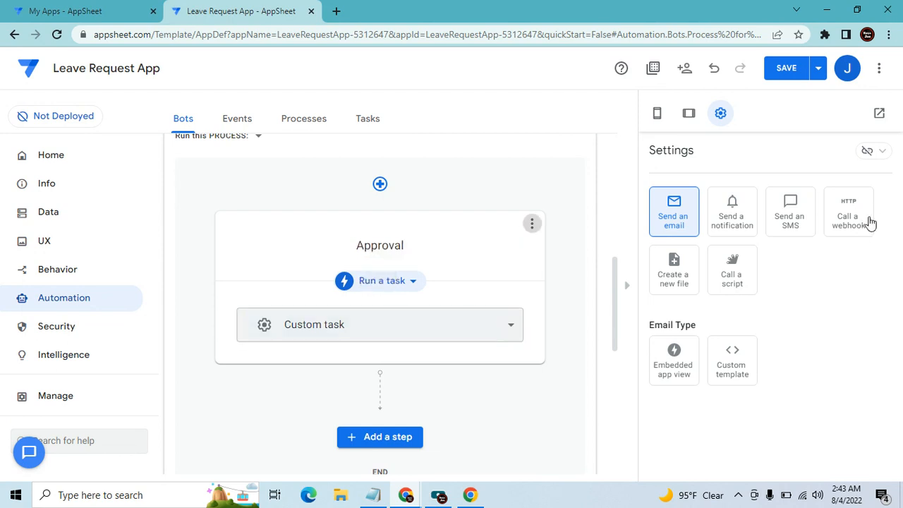
click(853, 215)
click(402, 284)
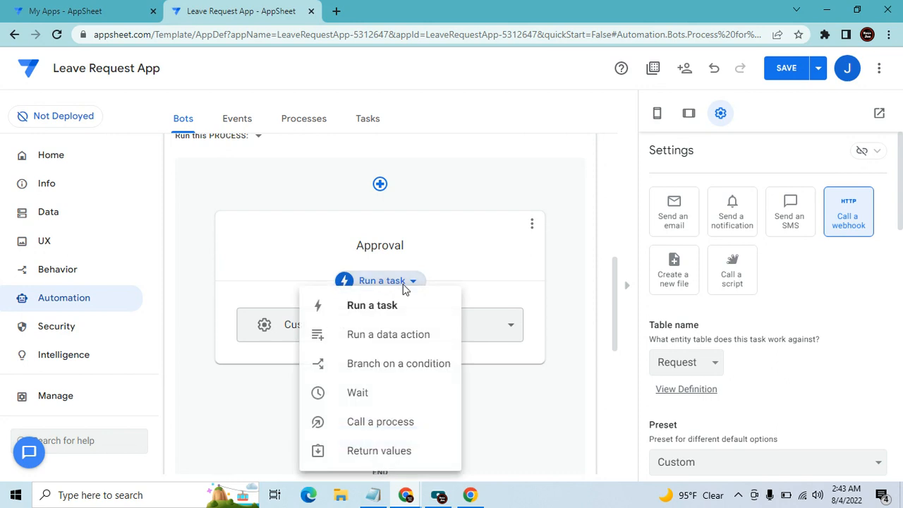
click(502, 310)
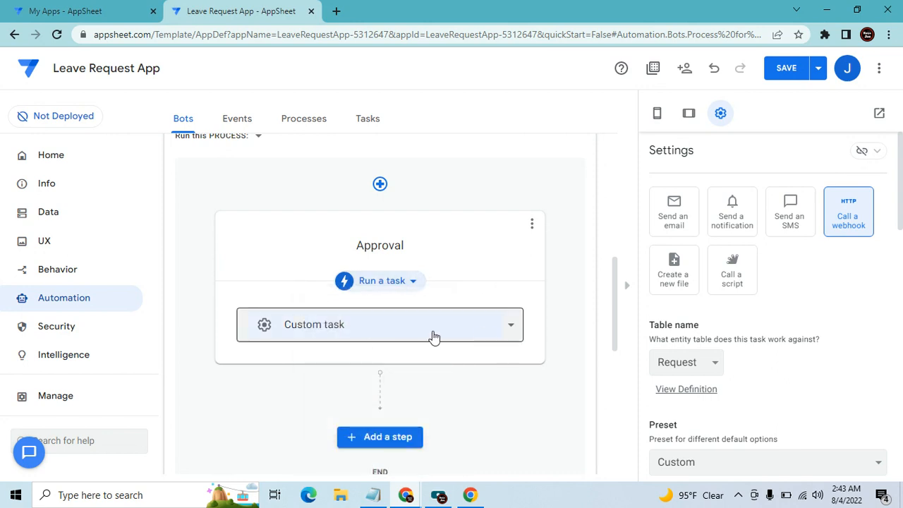
click(474, 322)
click(306, 409)
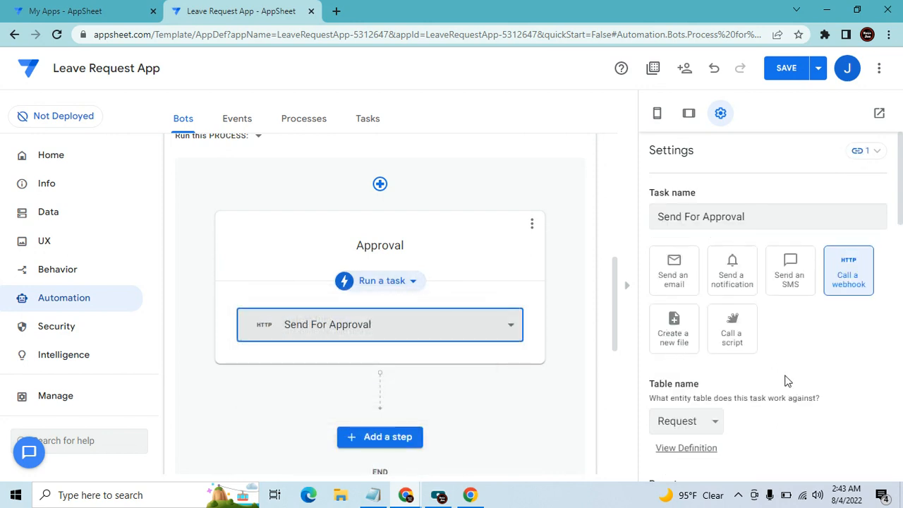
Save the app changes and start a test run of the Send For Approval bot
scroll(816, 397, down, 2)
scroll(818, 402, down, 2)
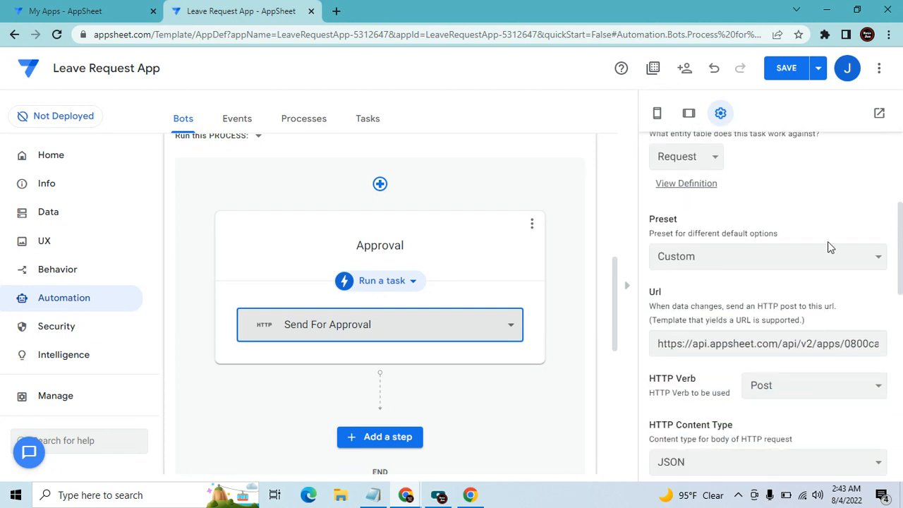
click(795, 78)
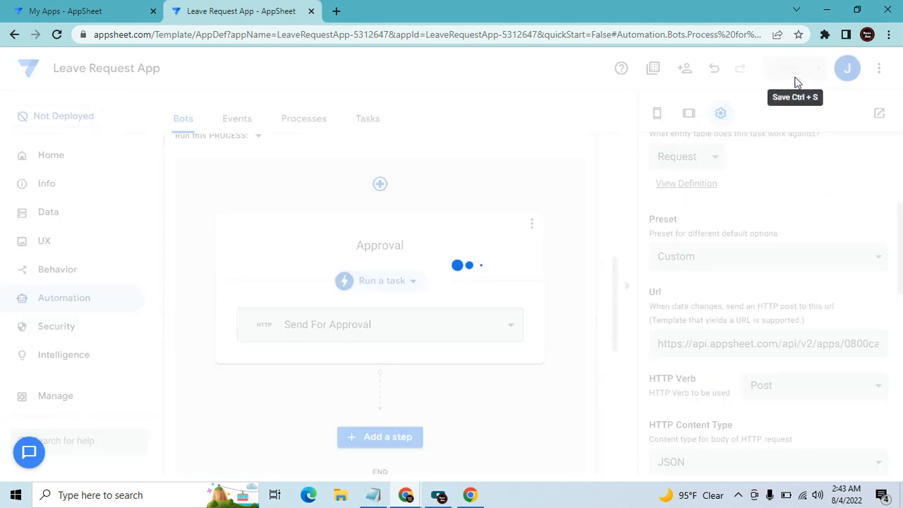
drag(618, 300, 616, 175)
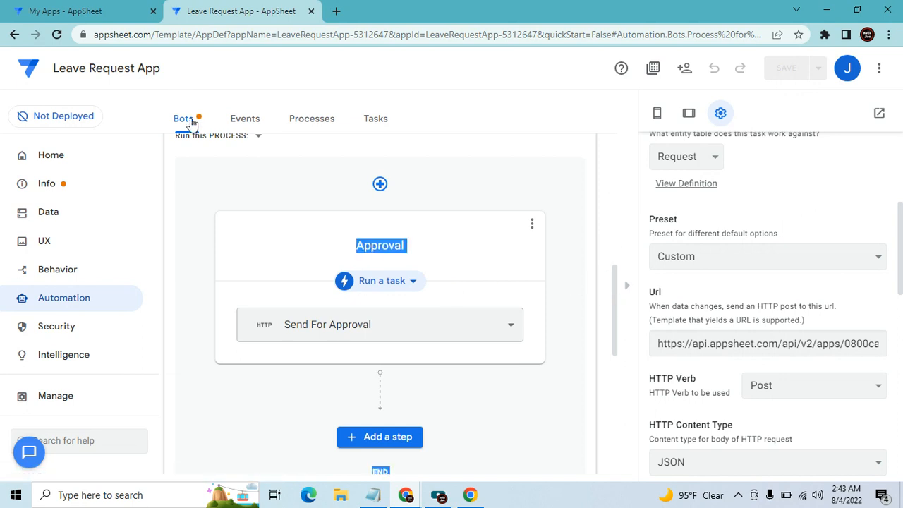
drag(619, 284, 615, 225)
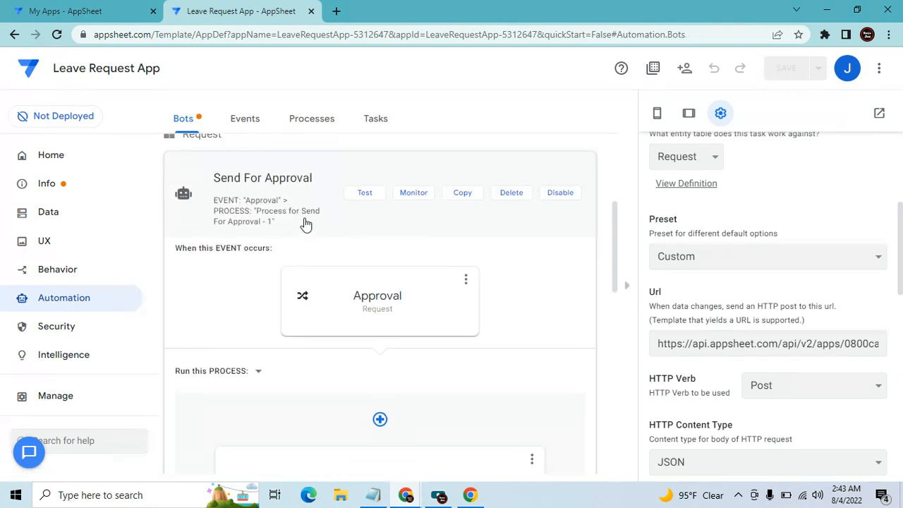
click(366, 194)
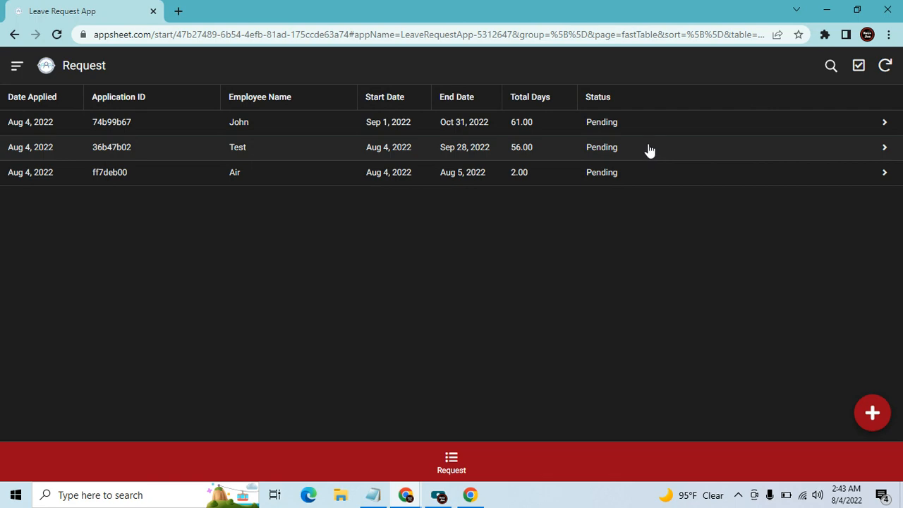
Place the Leave Approval app window below the Request app, then return to the bot's test data page
mouse_move(414, 500)
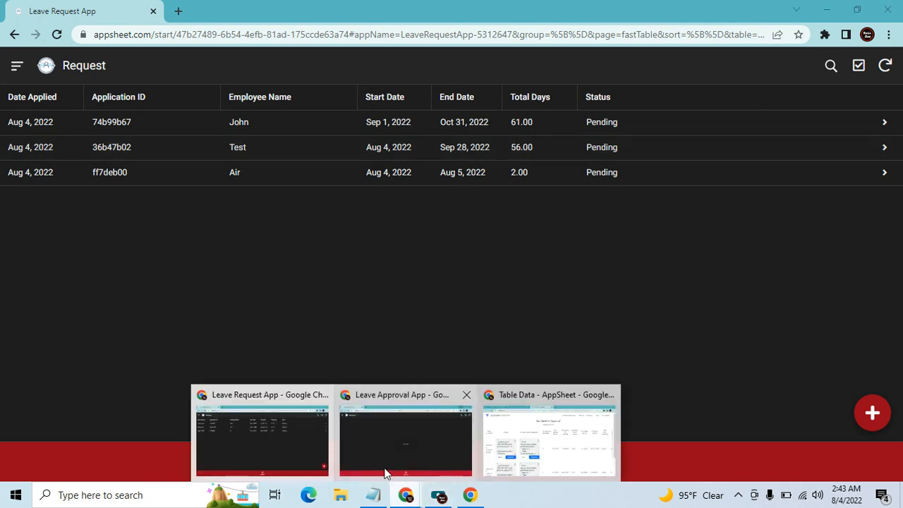
click(386, 452)
click(856, 10)
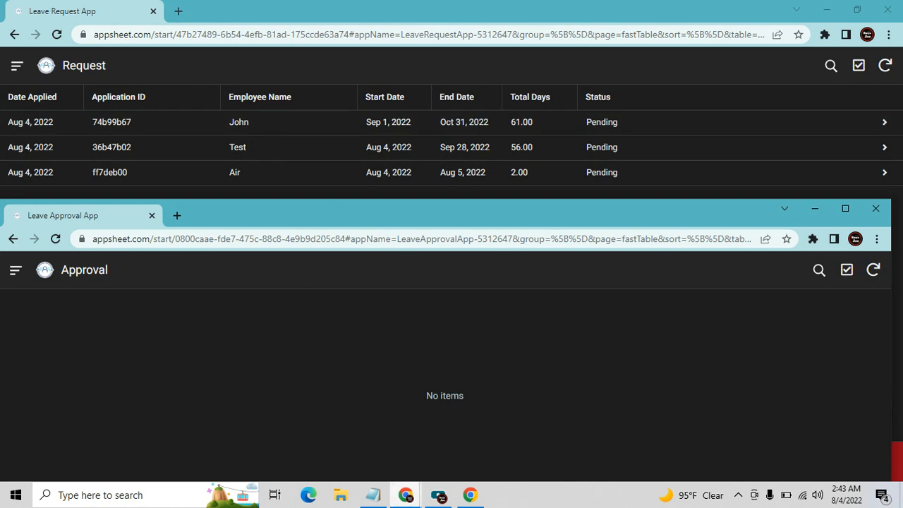
click(406, 495)
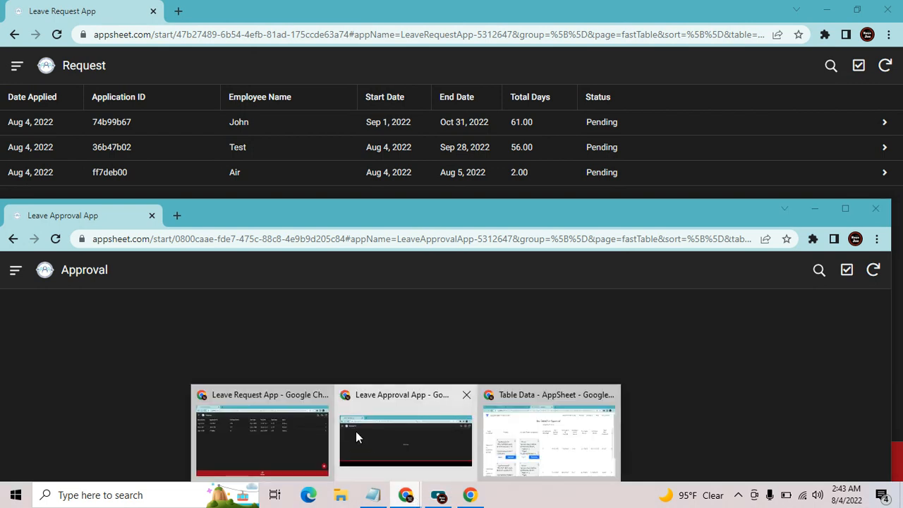
click(560, 427)
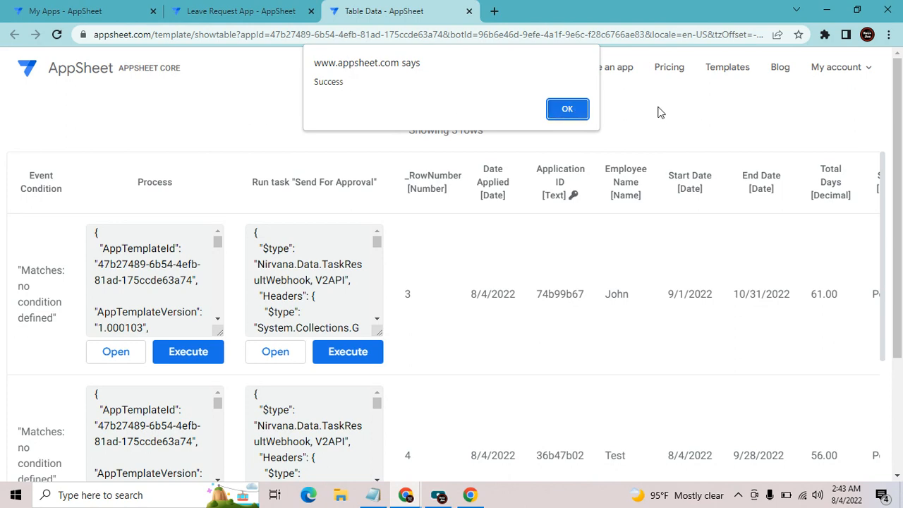
Dismiss the Success alert and sync the enlarged Leave Approval app to load the new request
click(572, 110)
mouse_move(405, 494)
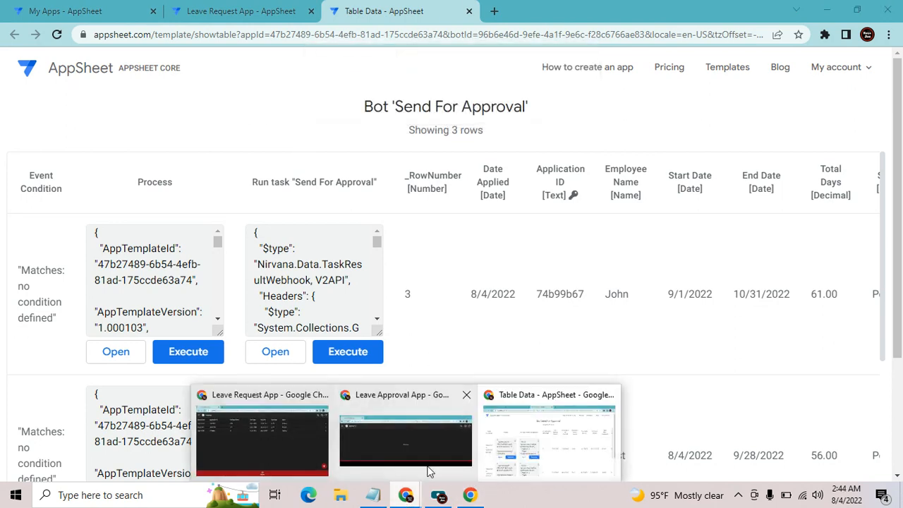
click(406, 431)
click(846, 210)
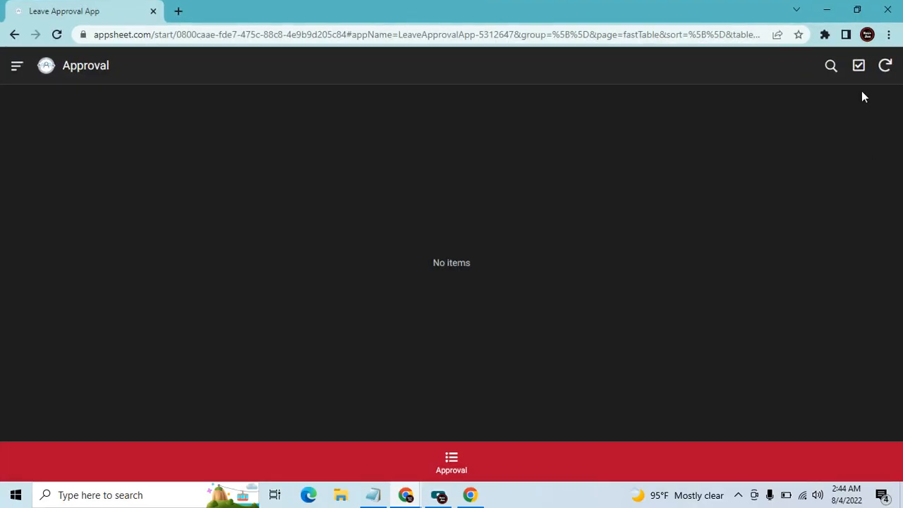
click(892, 68)
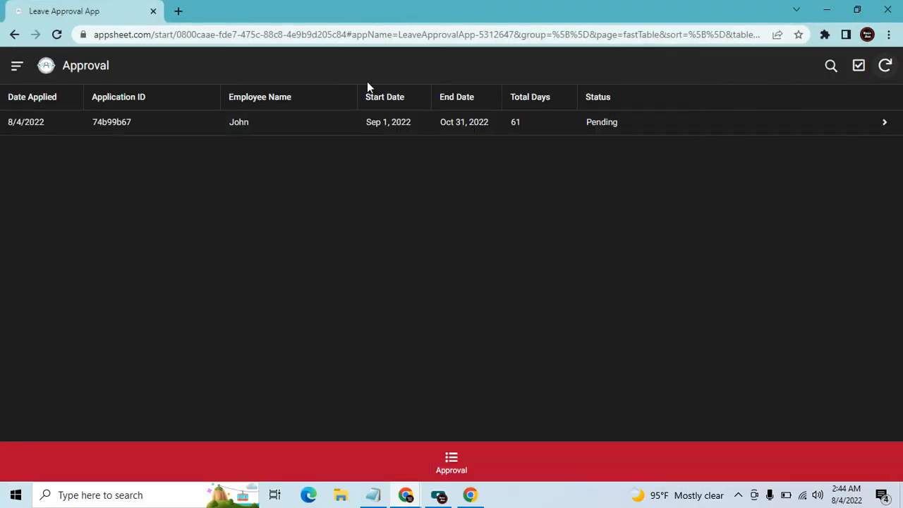
click(856, 10)
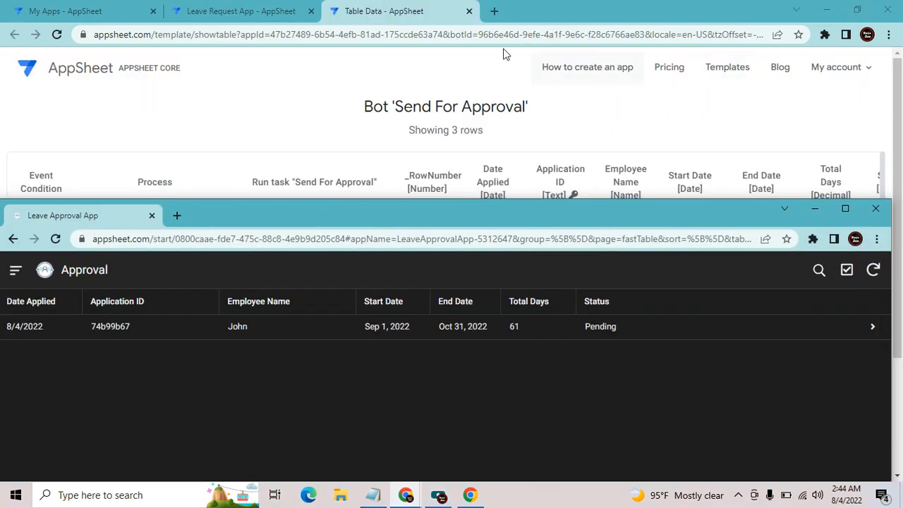
Bring the Leave Request app forward, then the Leave Approval app
mouse_move(409, 496)
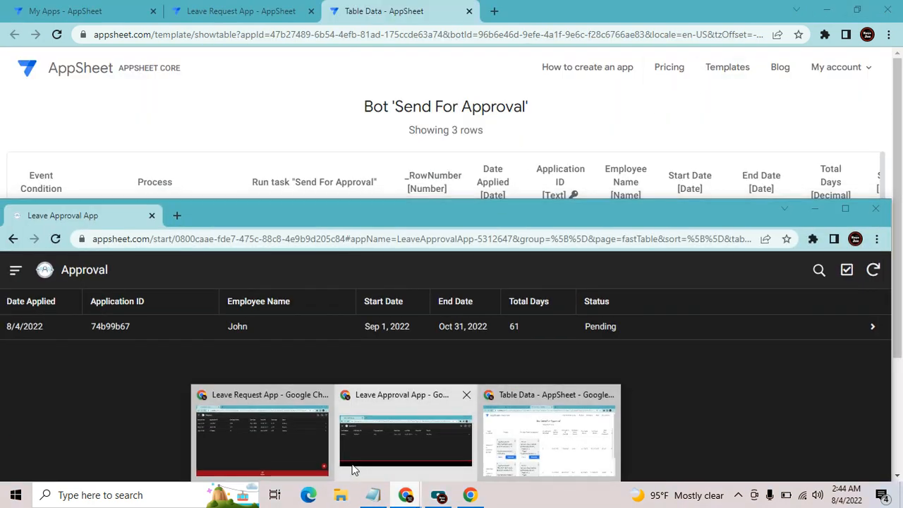
click(304, 431)
mouse_move(416, 496)
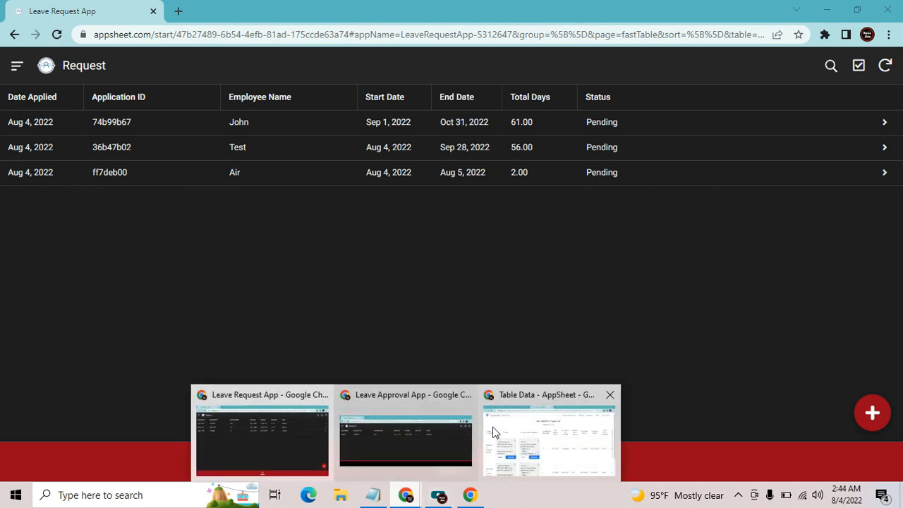
click(434, 433)
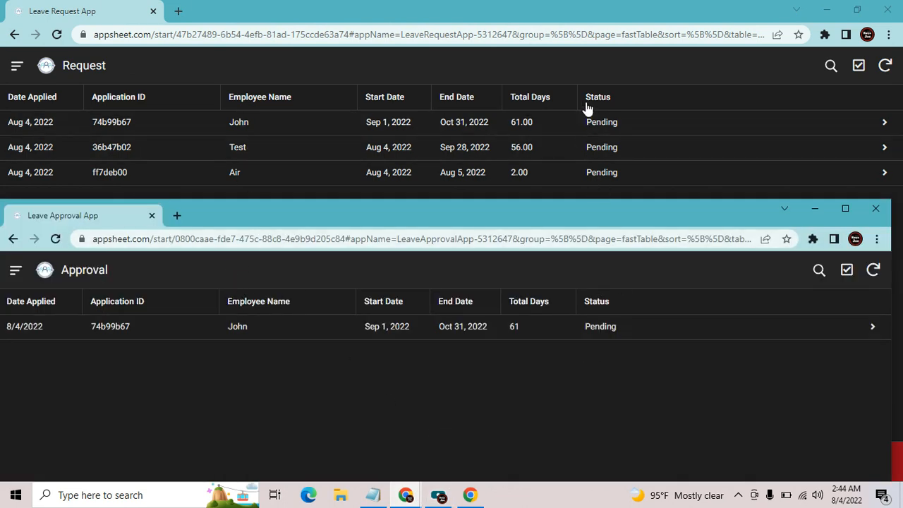
Add a leave request from Aug 4 to Aug 26, 2022 (23 days), save it and sync
click(428, 9)
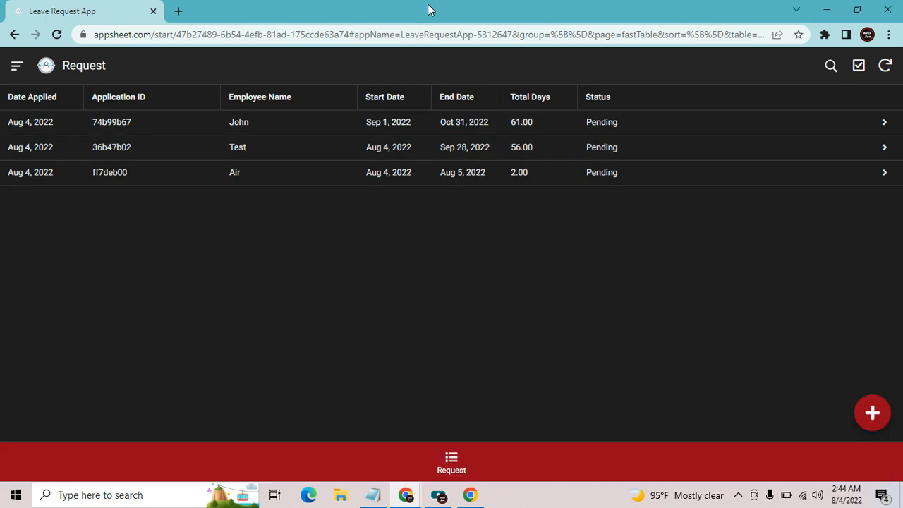
click(871, 414)
click(332, 282)
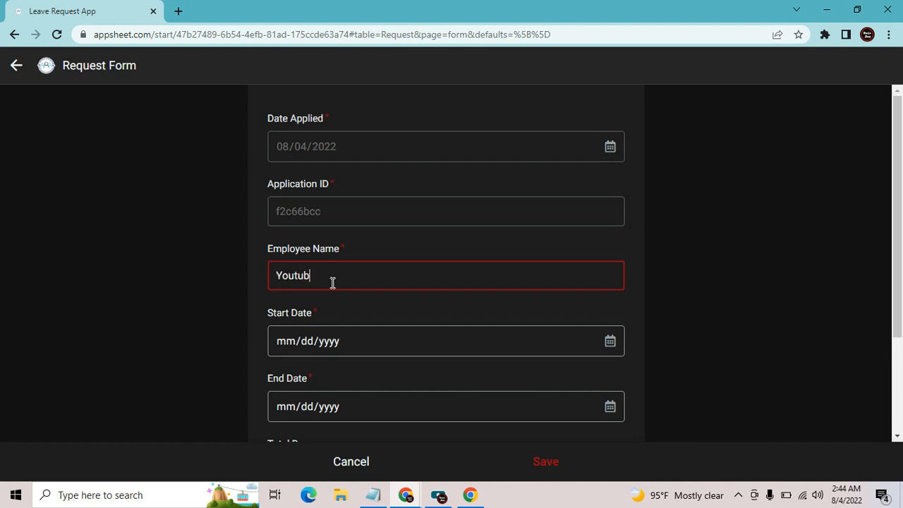
key(Tab)
click(611, 342)
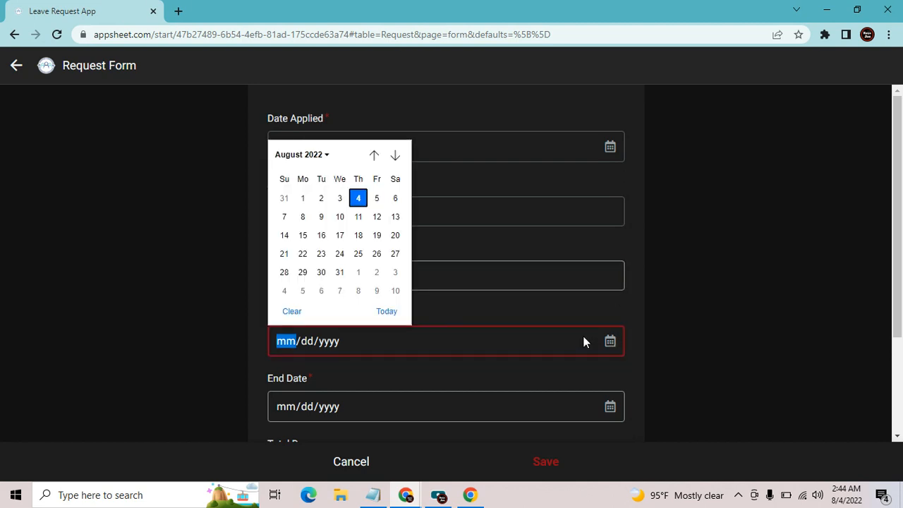
click(393, 319)
click(611, 414)
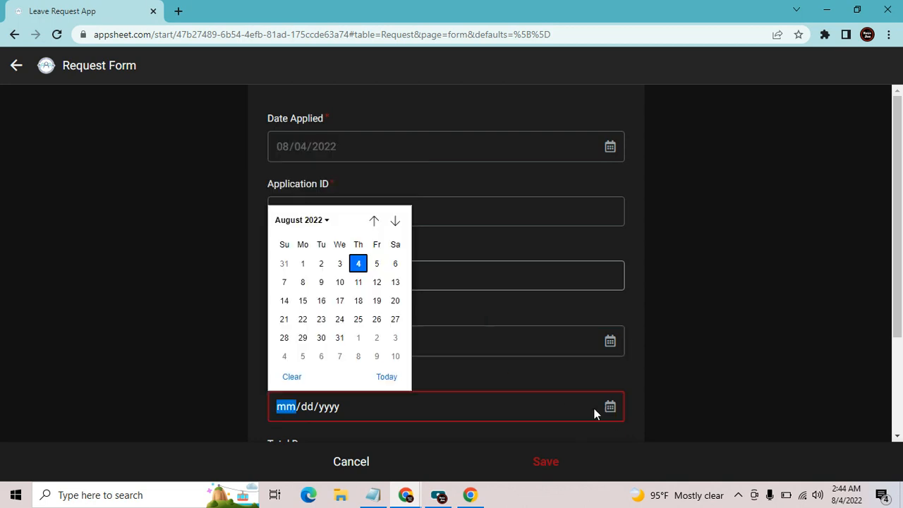
click(376, 319)
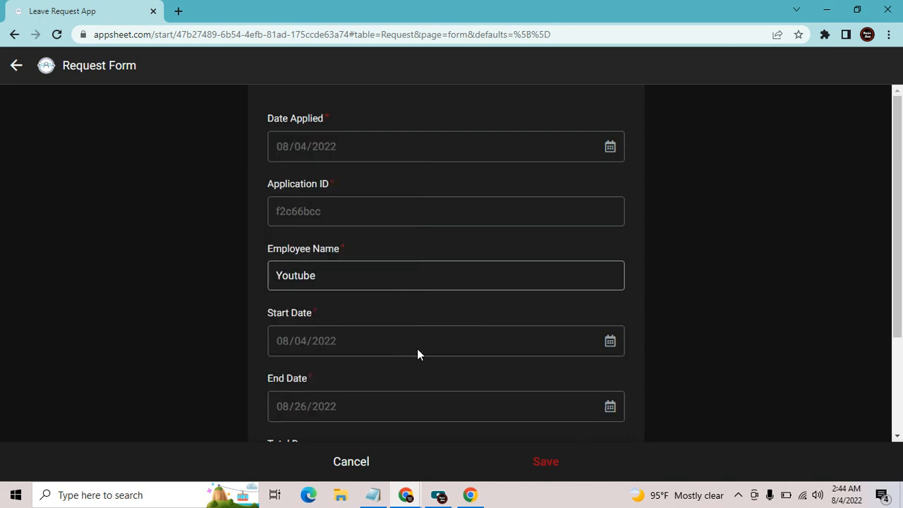
scroll(441, 358, down, 3)
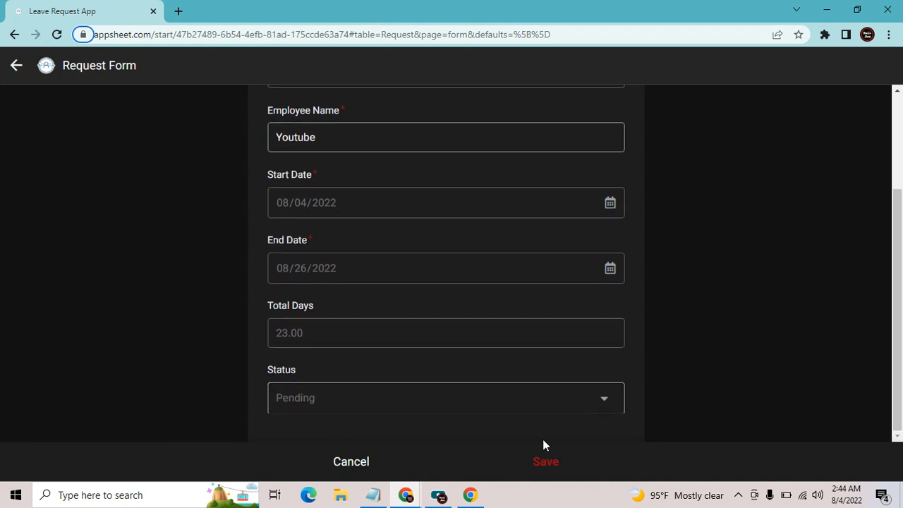
click(545, 470)
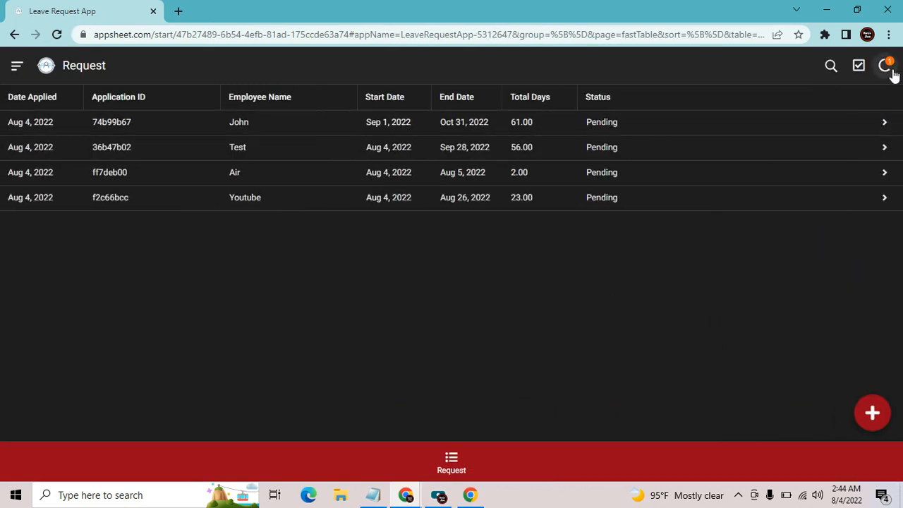
click(888, 69)
Maximize the Leave Approval app and sync it twice to fetch new requests
mouse_move(413, 498)
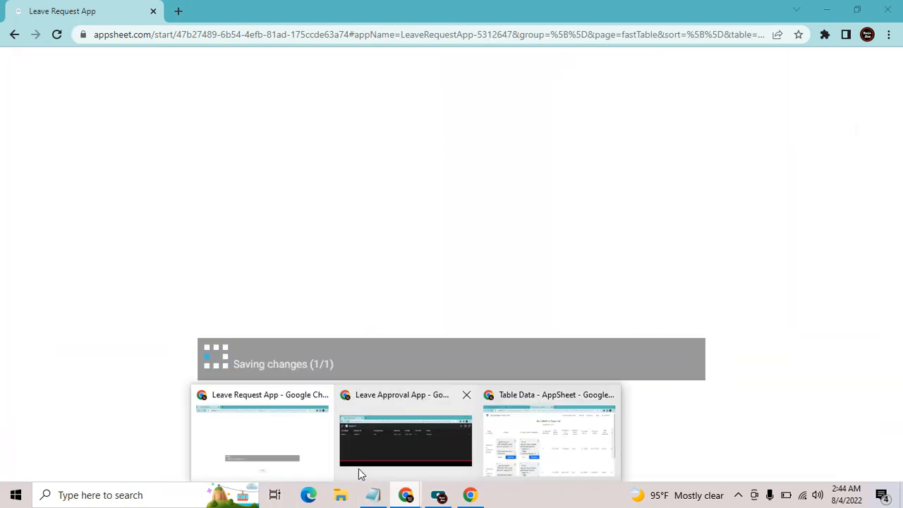
click(418, 446)
click(845, 208)
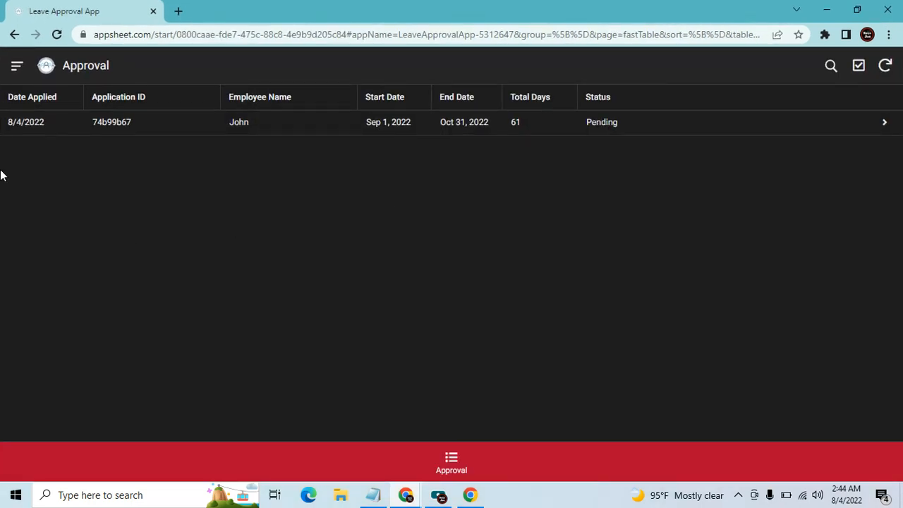
click(885, 67)
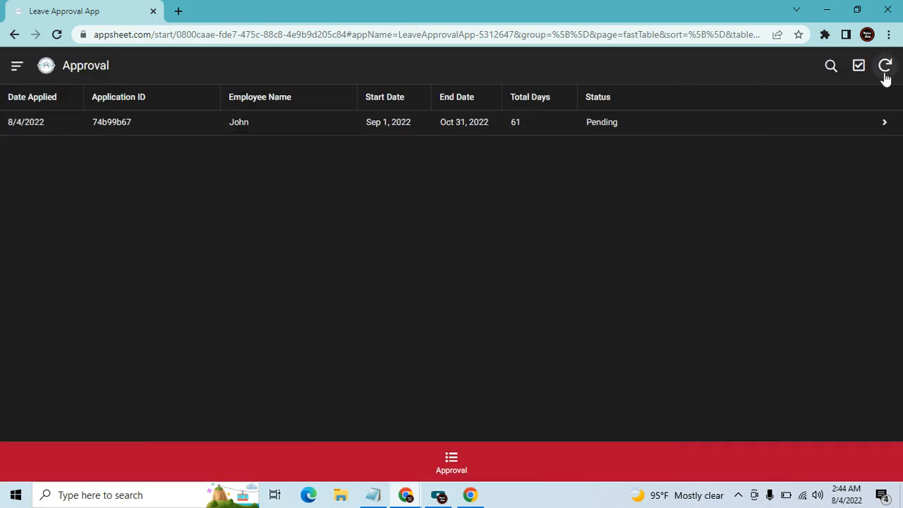
click(886, 68)
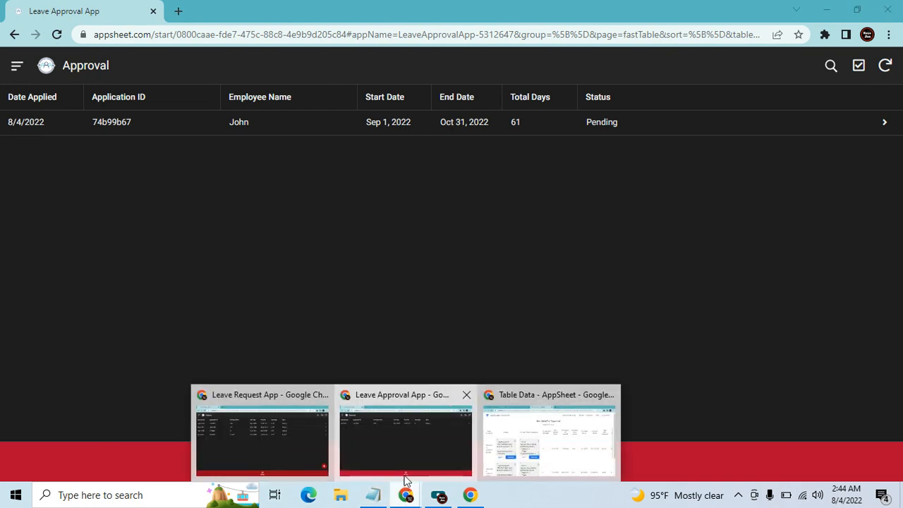
Check the Leave Request app, then sync the Leave Approval app twice more
click(397, 447)
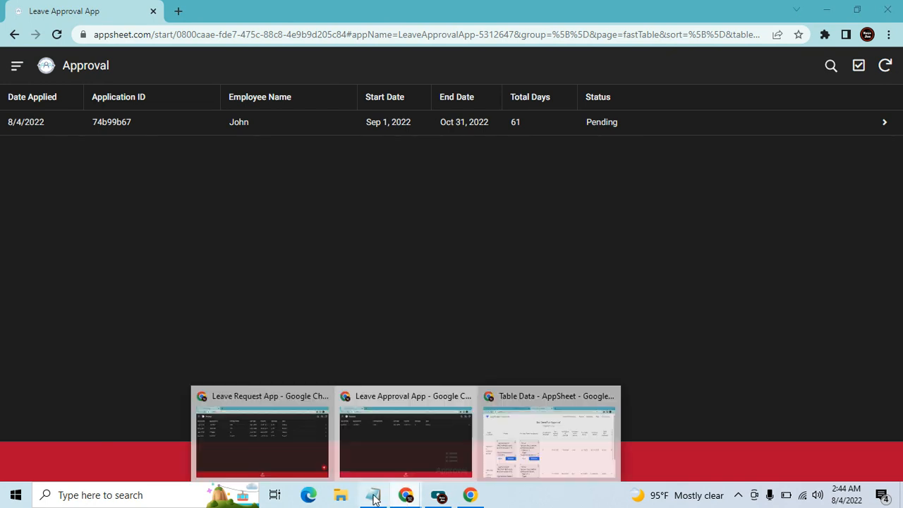
mouse_move(405, 494)
click(296, 460)
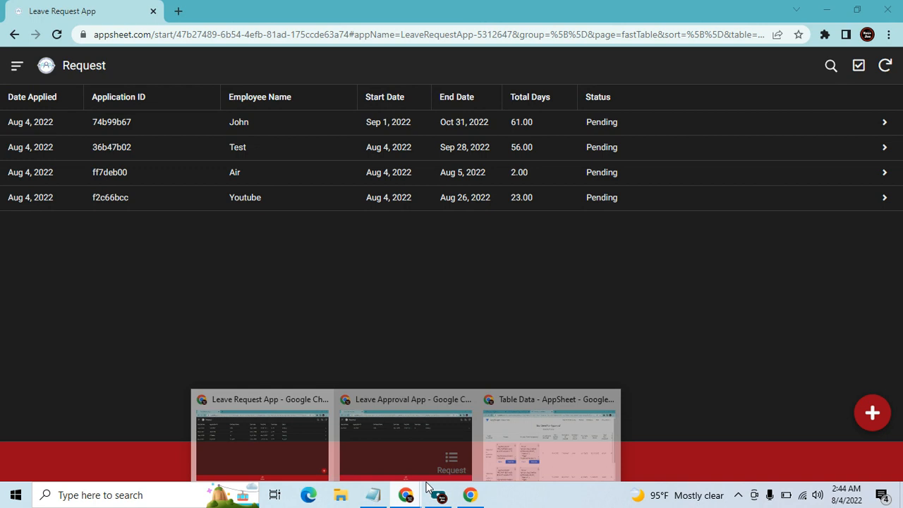
click(449, 436)
click(884, 66)
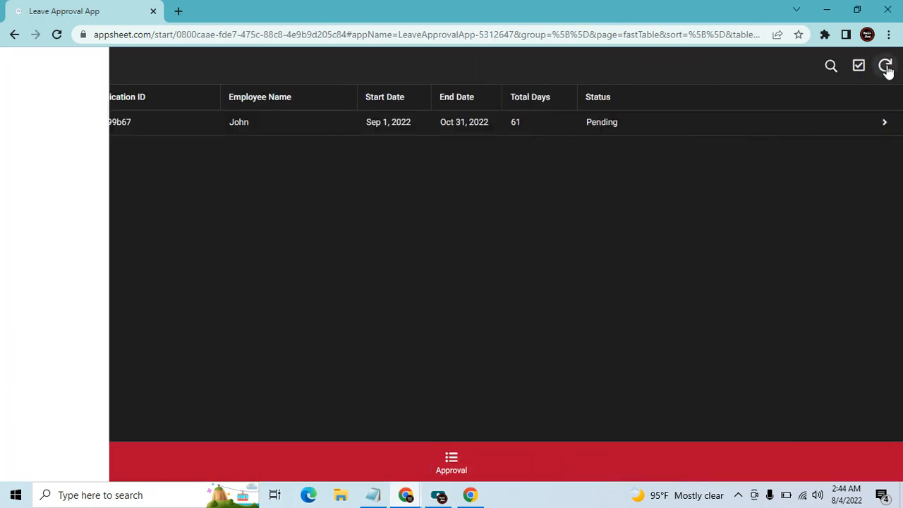
click(885, 66)
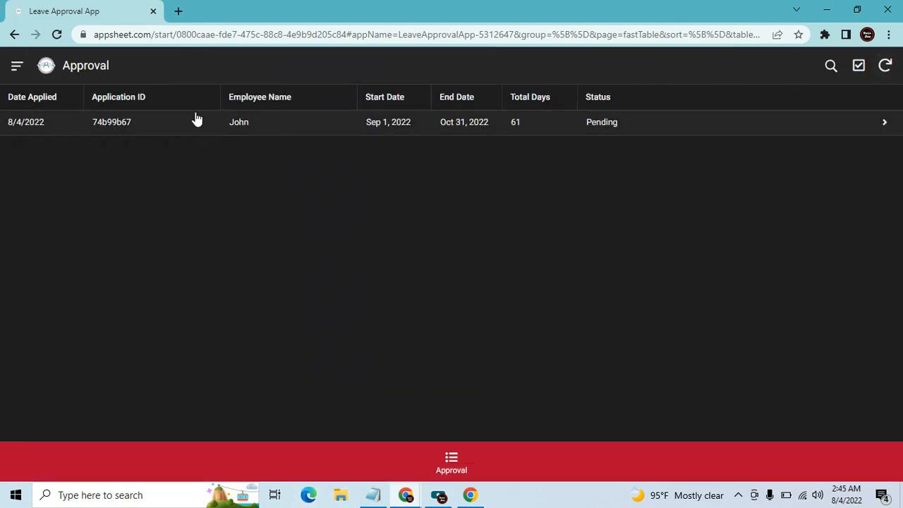
Close the bot's Table Data page and collapse the Send For Approval bot
mouse_move(405, 494)
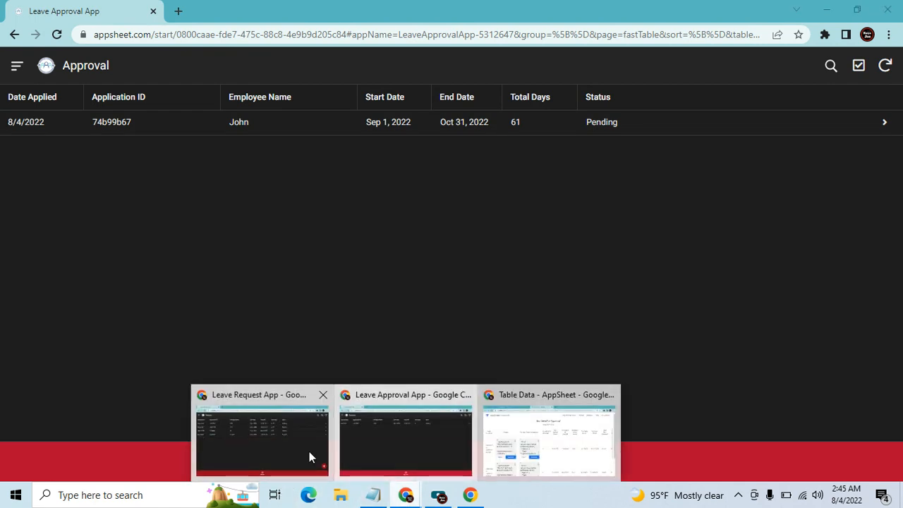
click(534, 444)
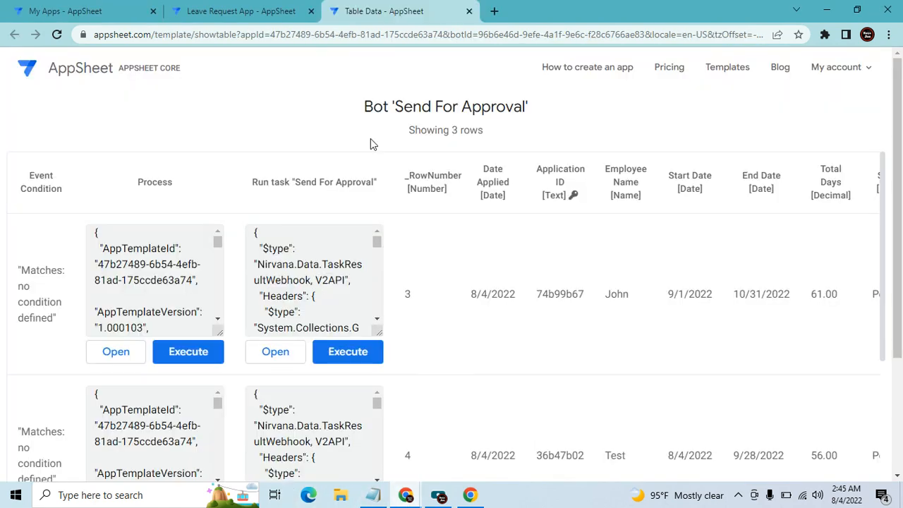
click(468, 11)
scroll(549, 296, up, 3)
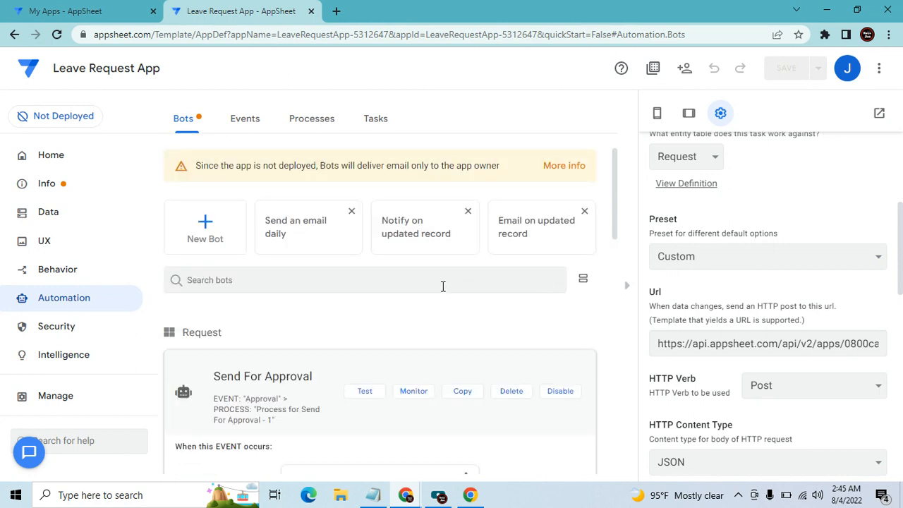
scroll(681, 342, down, 1)
click(289, 361)
Expand the Send For Approval bot and review its Approval event: Data Change, Adds only, Request table
click(363, 377)
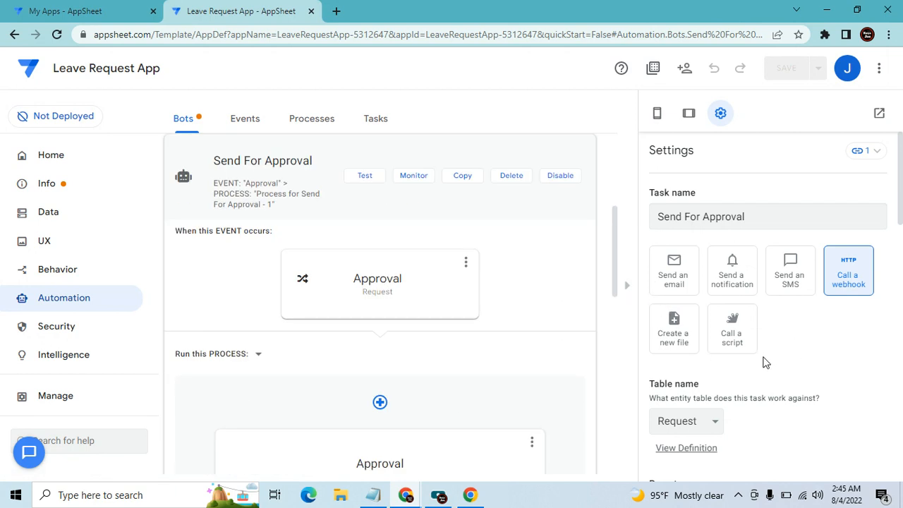
click(199, 122)
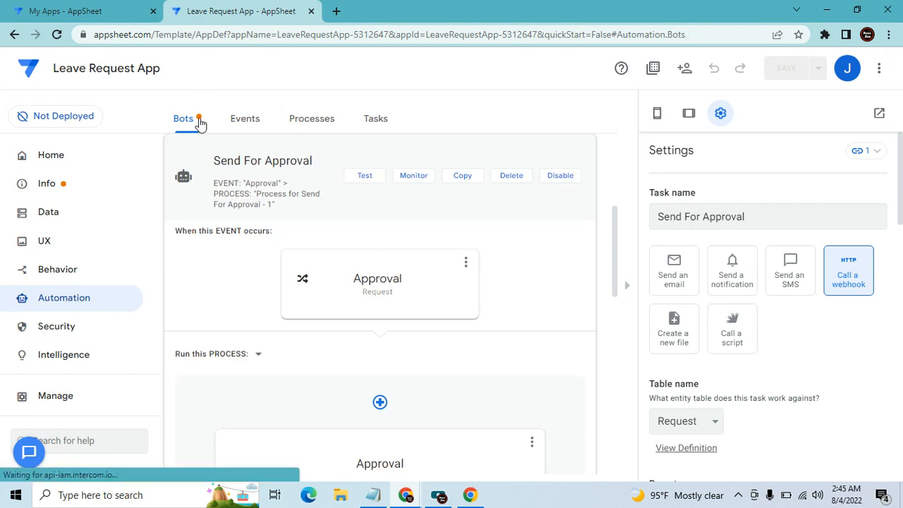
click(391, 276)
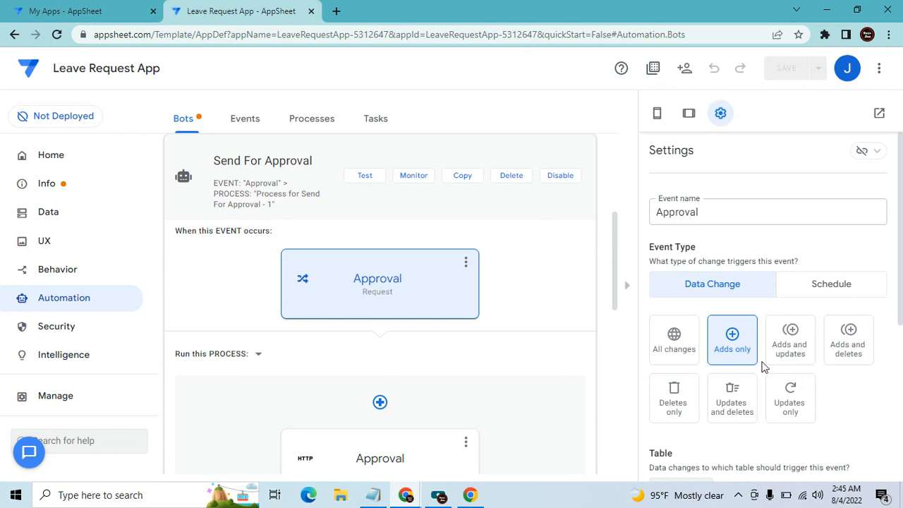
scroll(765, 370, down, 1)
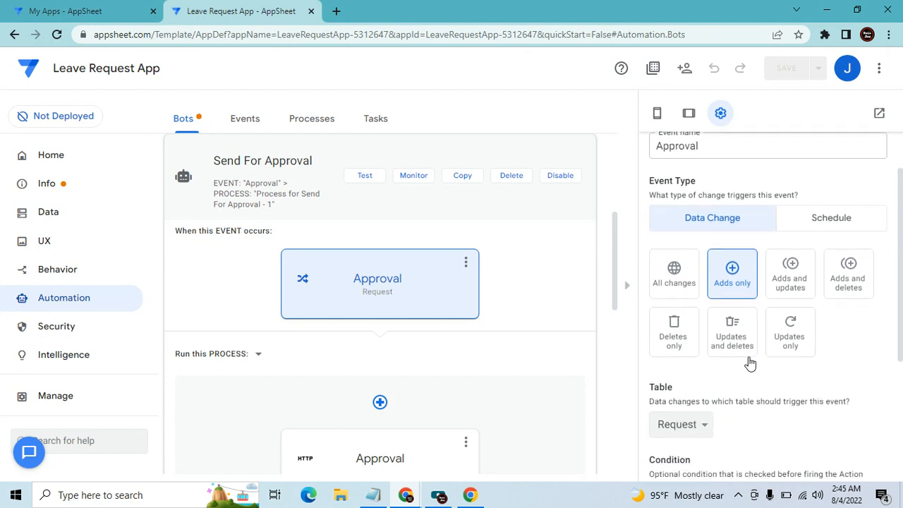
scroll(750, 362, down, 2)
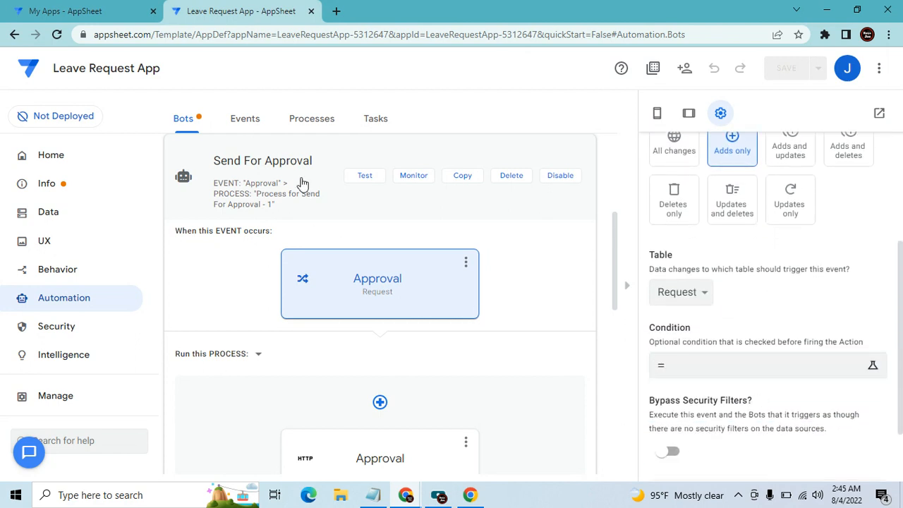
click(374, 180)
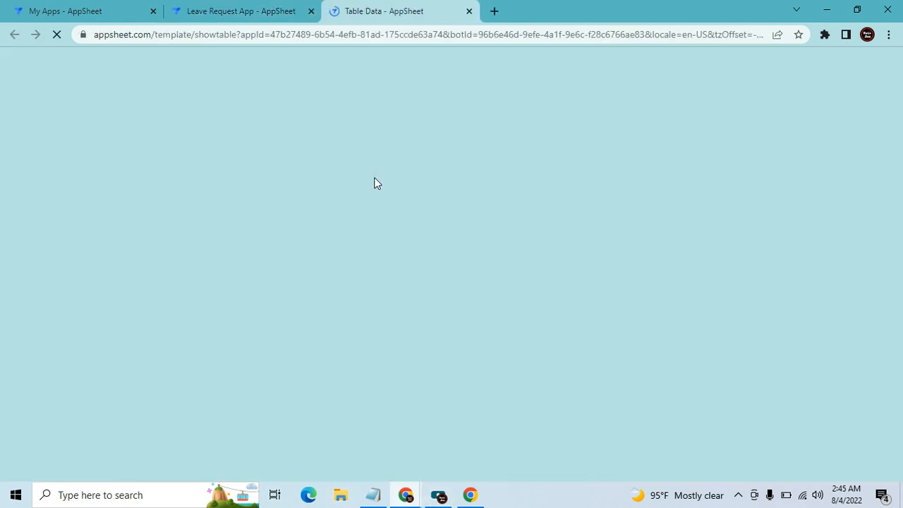
Execute the bot test for the new request row, dismiss the success alert, and sync the Leave Approval app
scroll(379, 359, down, 2)
scroll(377, 359, down, 4)
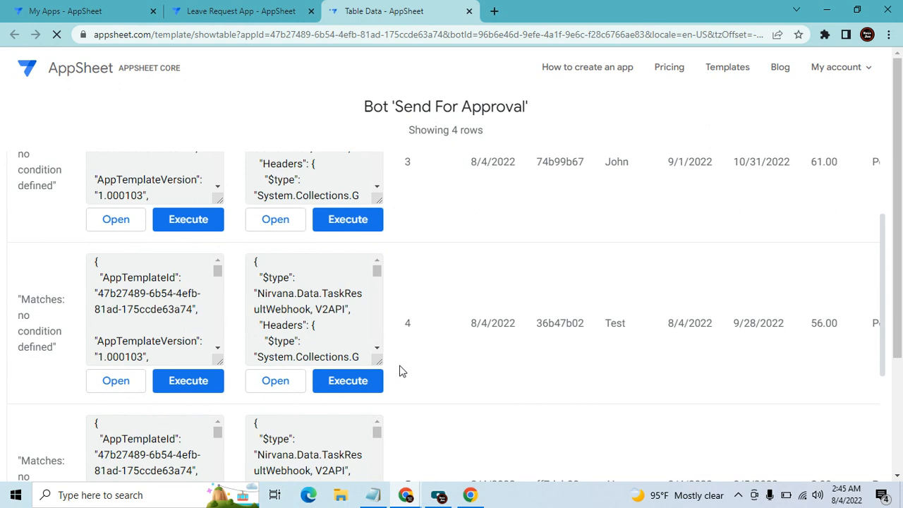
scroll(422, 405, down, 1)
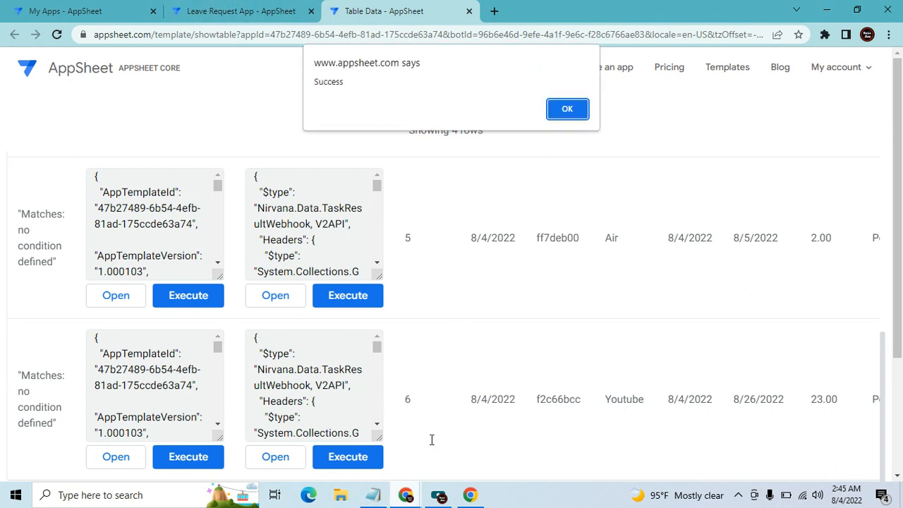
click(583, 113)
mouse_move(405, 495)
click(452, 424)
click(882, 65)
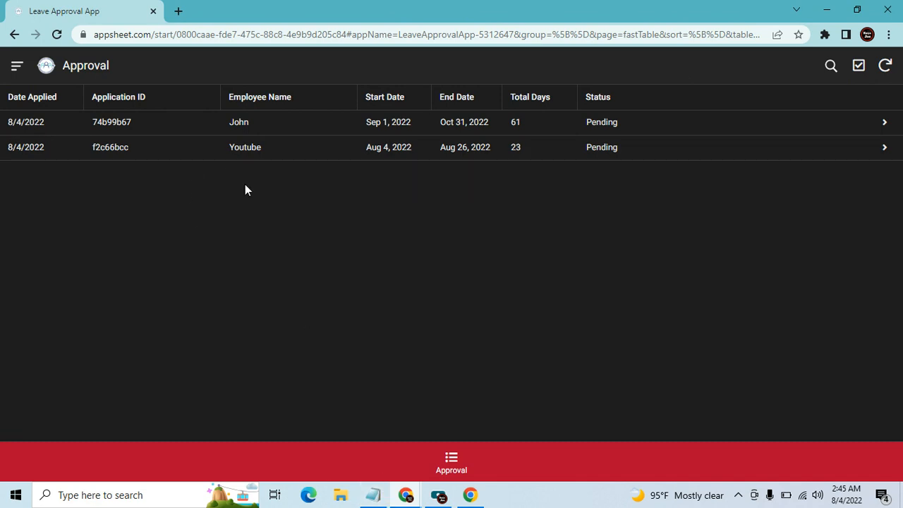
Start a new leave request in the Leave Request app and enter the employee name
mouse_move(412, 492)
click(299, 431)
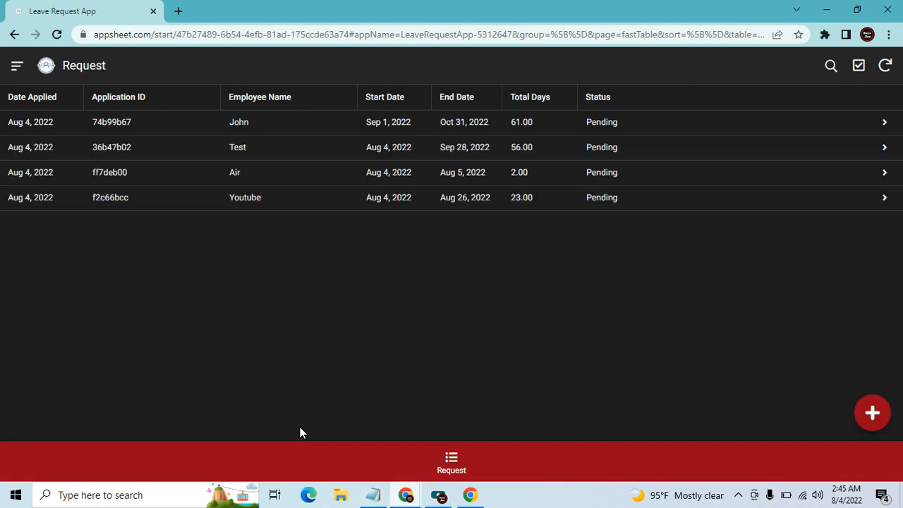
click(870, 413)
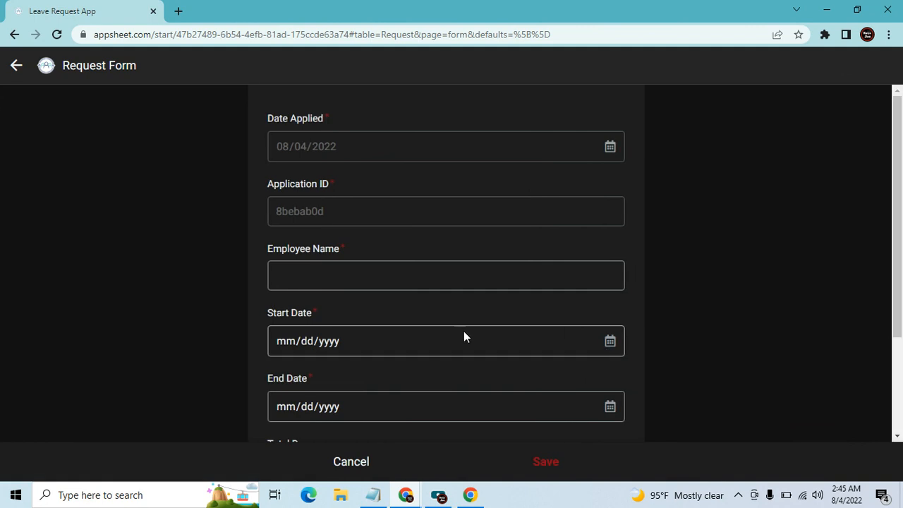
scroll(354, 277, down, 2)
click(350, 136)
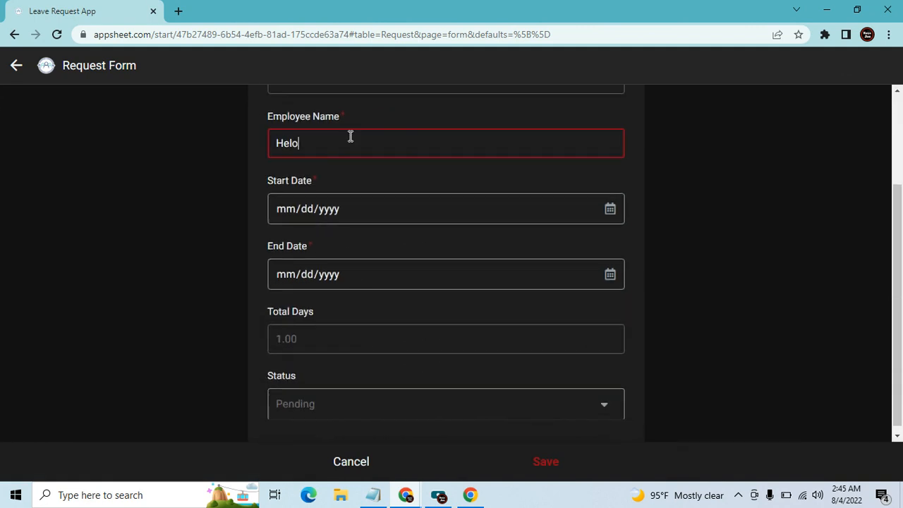
key(Tab)
Set the dates Aug 1 to Sep 2, 2022 (33 days), save the request and sync
click(608, 209)
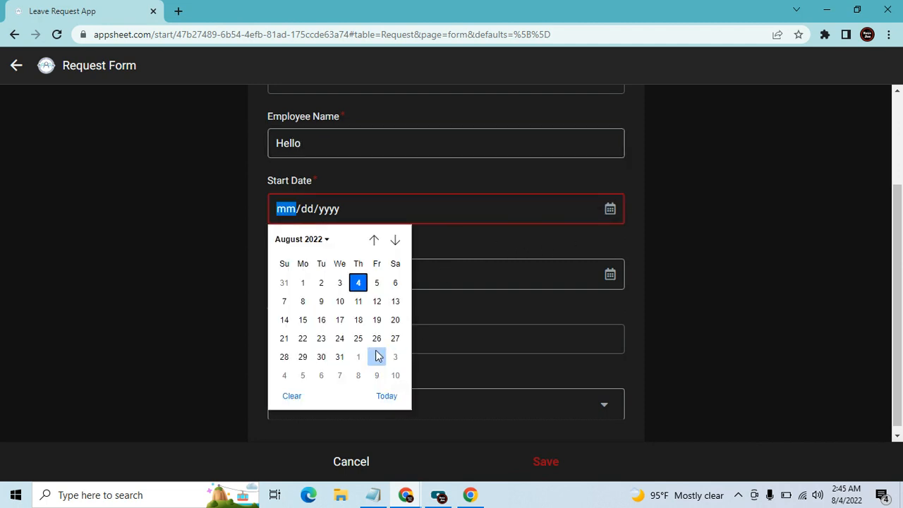
click(303, 284)
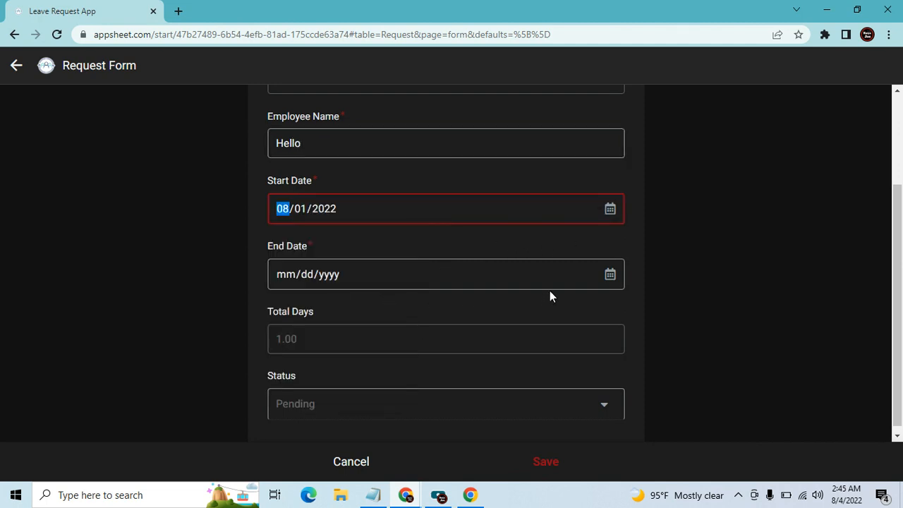
click(614, 276)
click(377, 421)
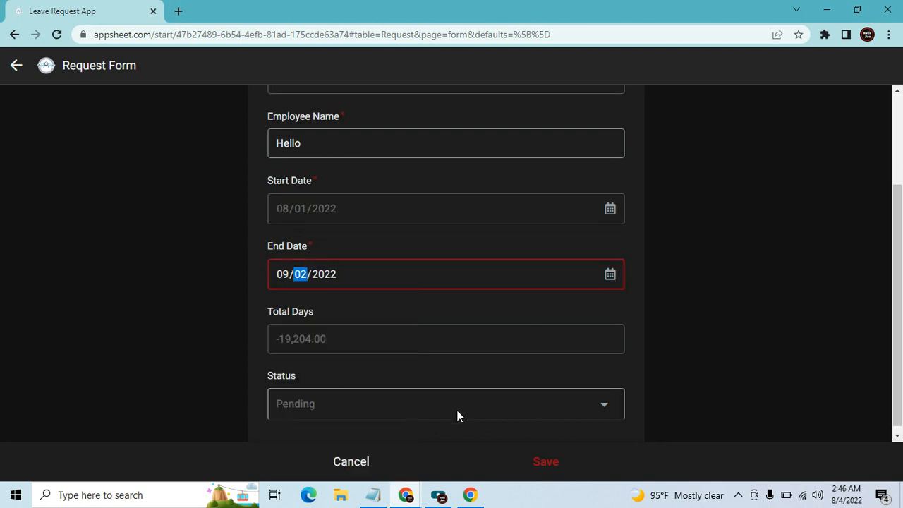
click(576, 459)
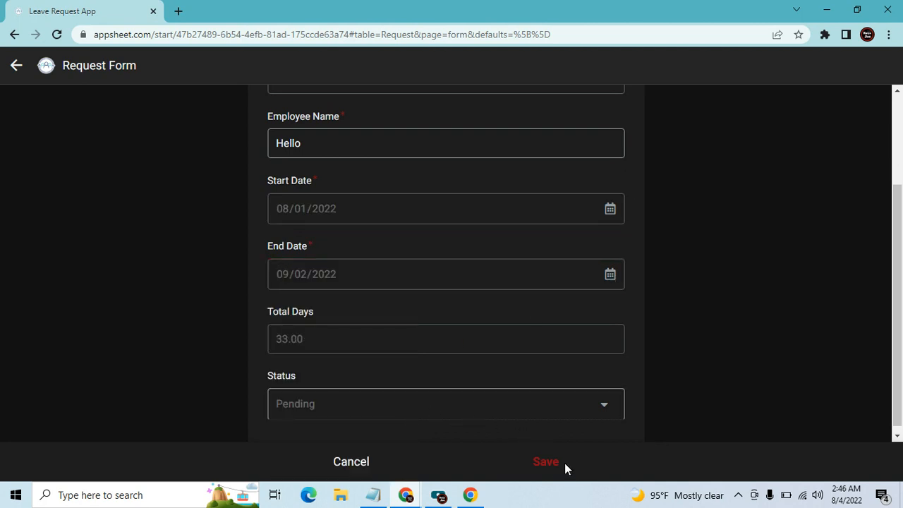
click(550, 464)
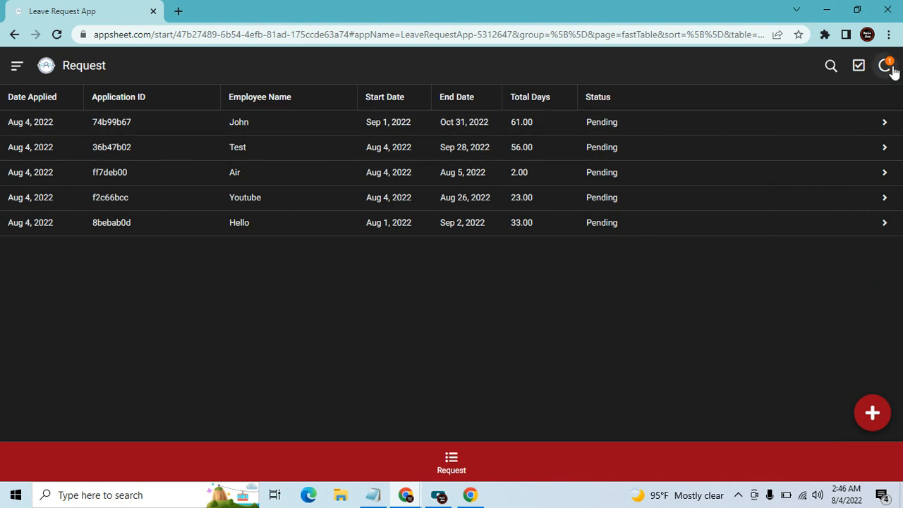
click(892, 70)
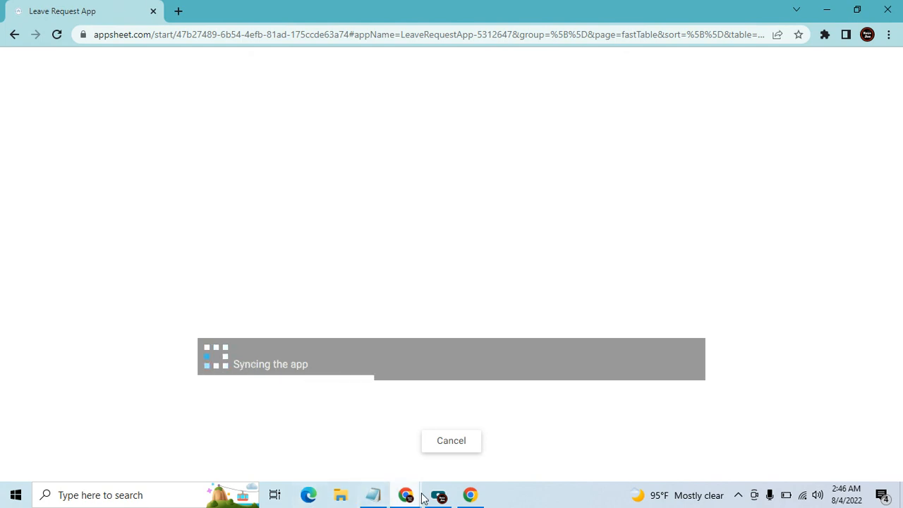
Return to the Leave Request App editor
mouse_move(405, 494)
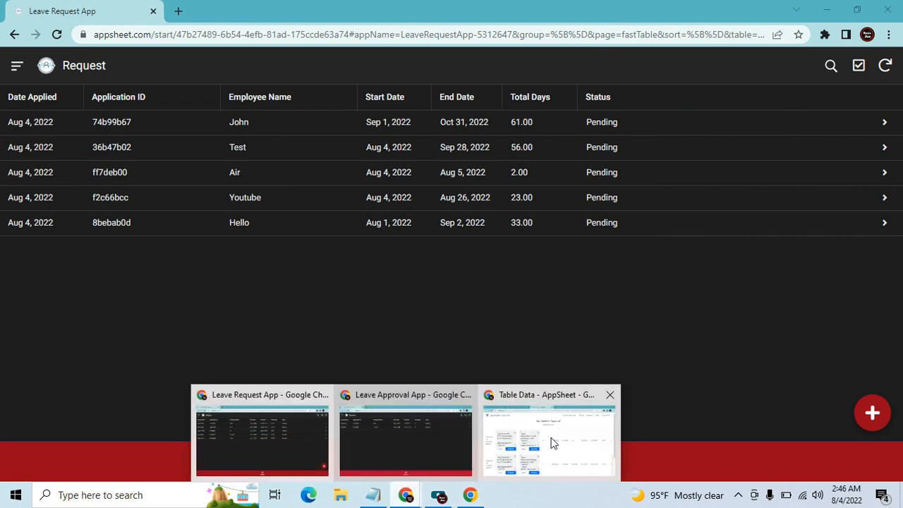
click(553, 437)
click(227, 8)
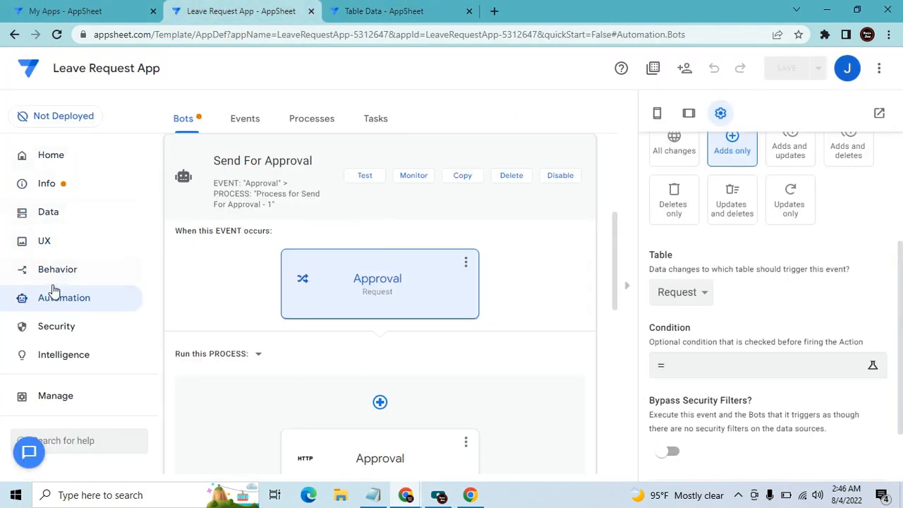
Turn off Delayed sync in the Offline/Sync settings and save
click(283, 127)
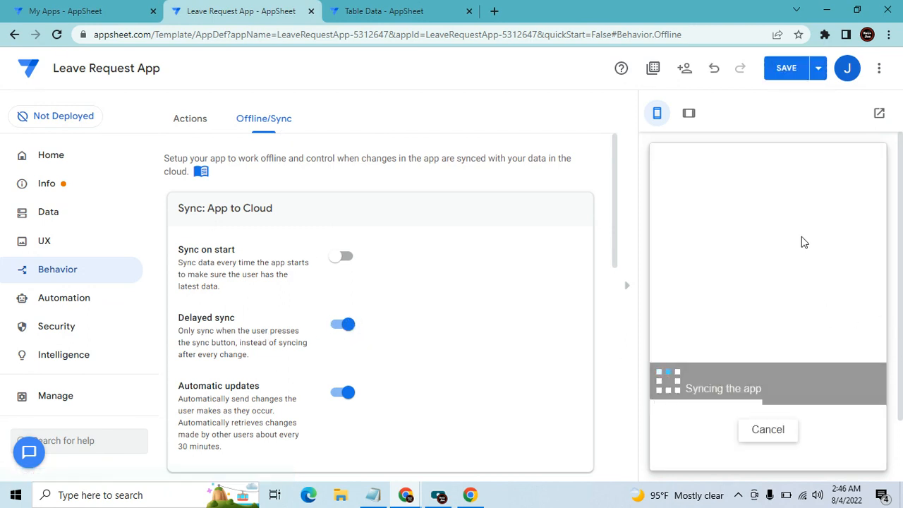
click(626, 290)
click(344, 312)
click(791, 68)
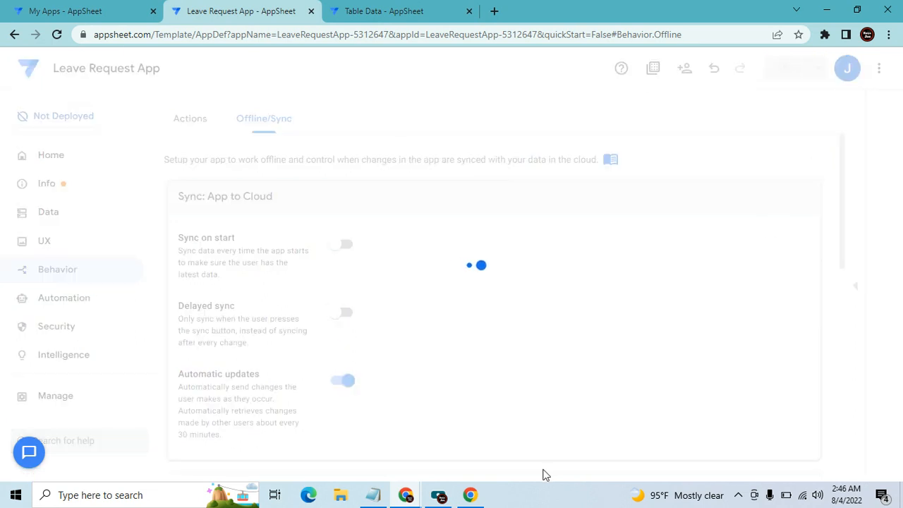
Sync the Leave Approval app to pull the new request, then minimize it
mouse_move(442, 487)
click(412, 450)
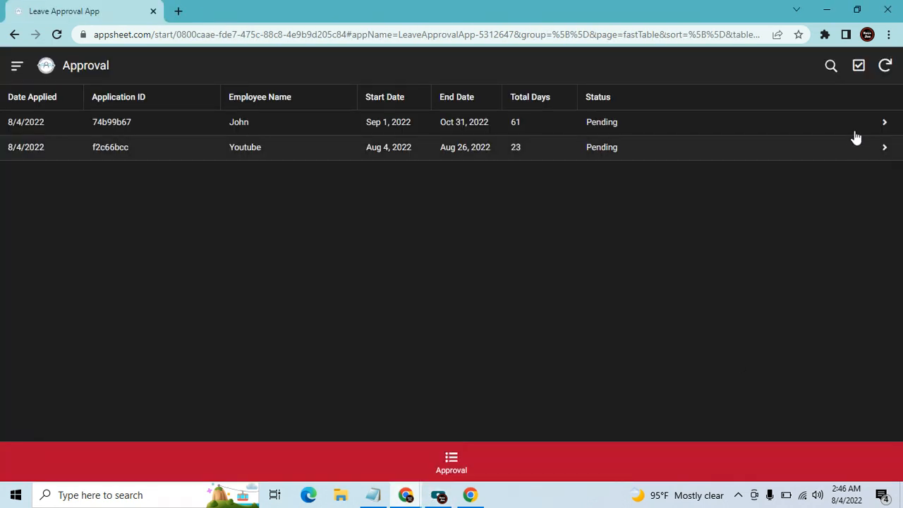
click(885, 67)
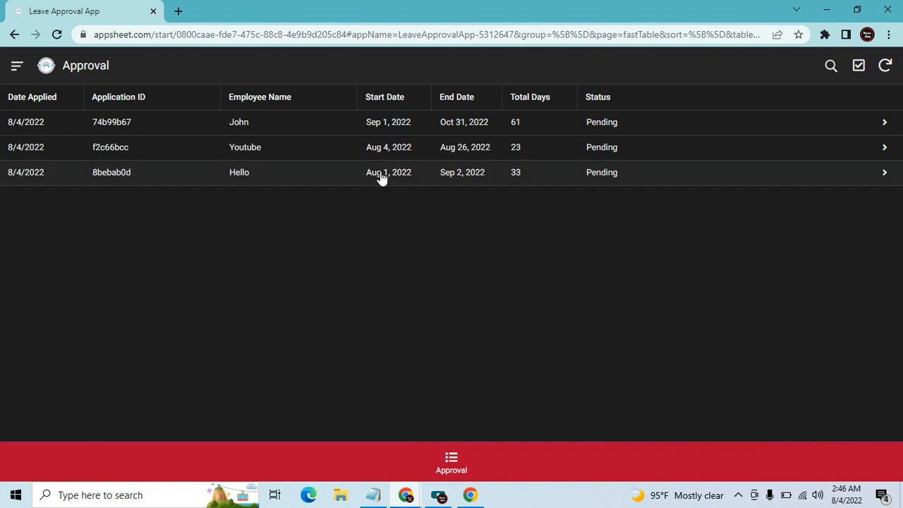
click(827, 10)
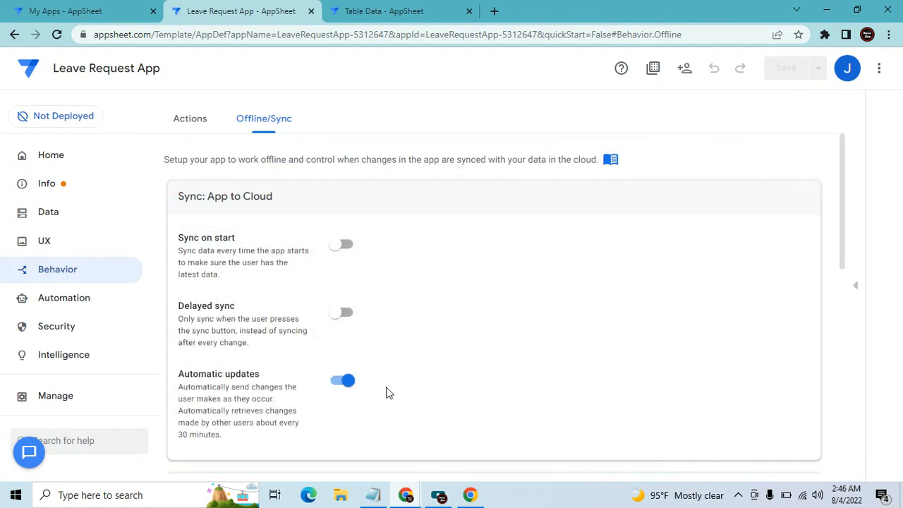
Start a new leave request and type the employee name
mouse_move(406, 494)
click(278, 465)
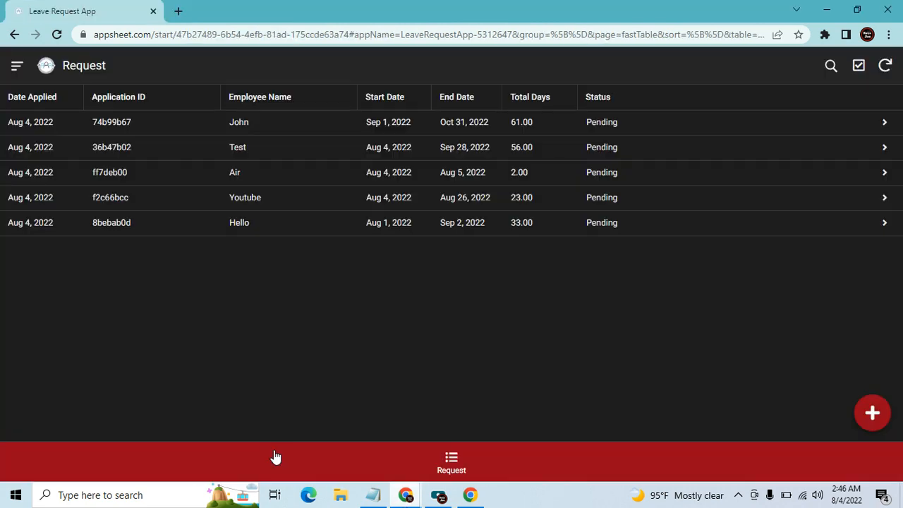
click(872, 413)
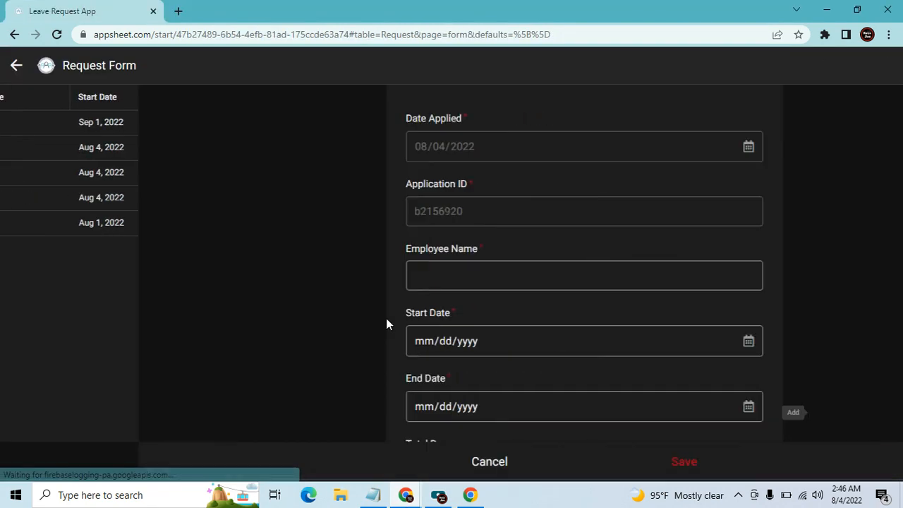
click(334, 278)
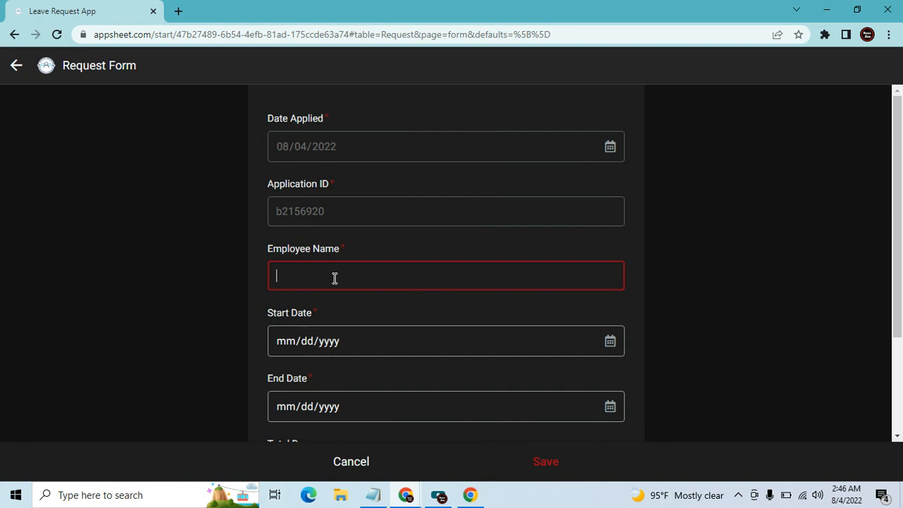
text(VT Hello)
key(Tab)
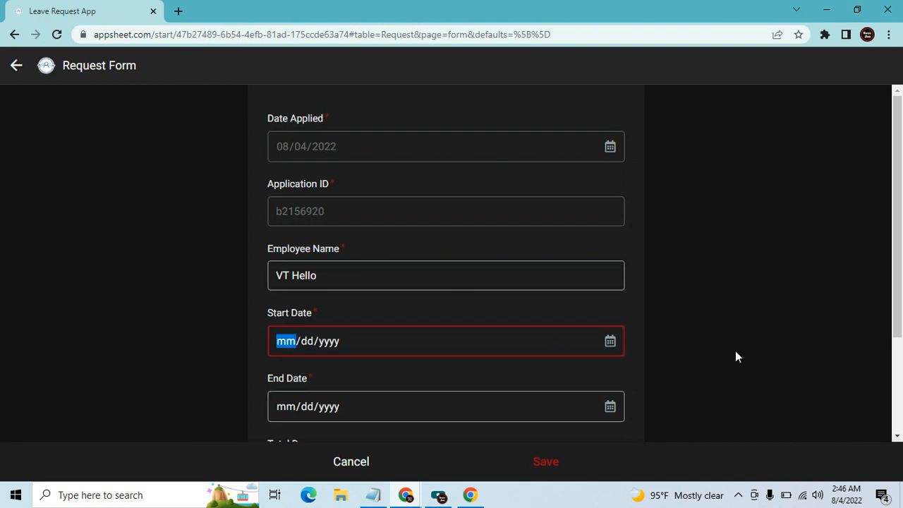
Set the dates Aug 18 to Aug 22, 2022, sync the request, and bring up the Leave Approval app
click(610, 342)
click(375, 234)
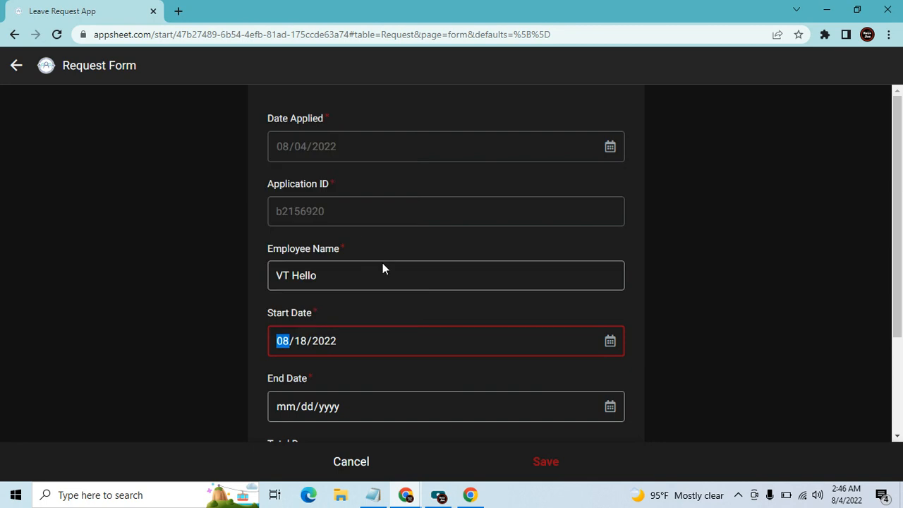
click(571, 406)
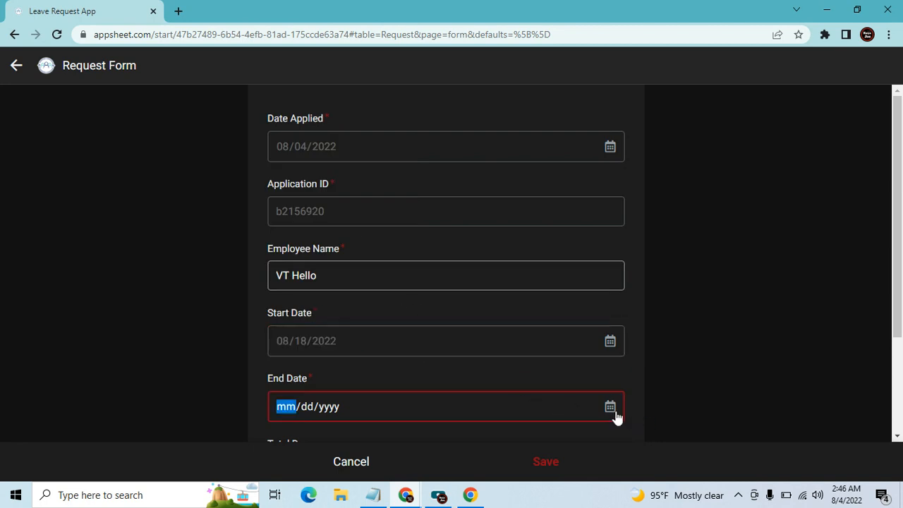
click(612, 409)
click(305, 318)
scroll(460, 378, down, 1)
scroll(459, 378, down, 1)
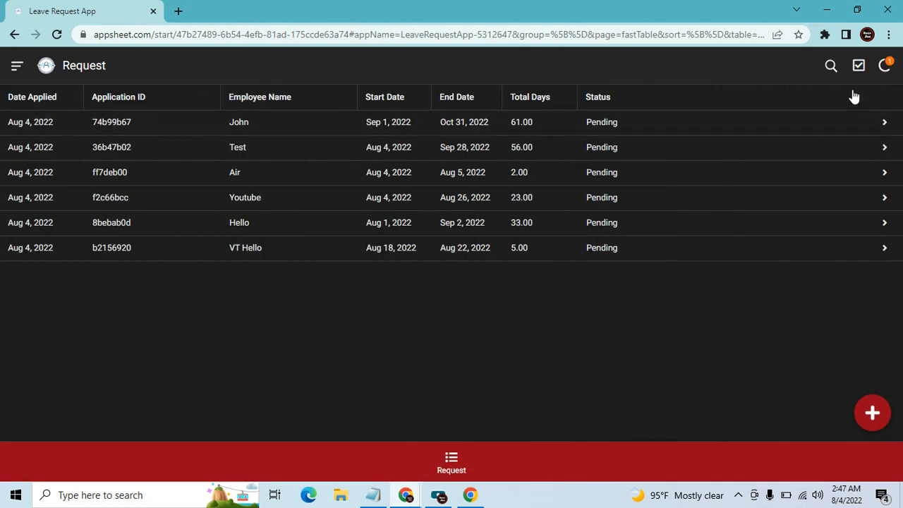
click(890, 69)
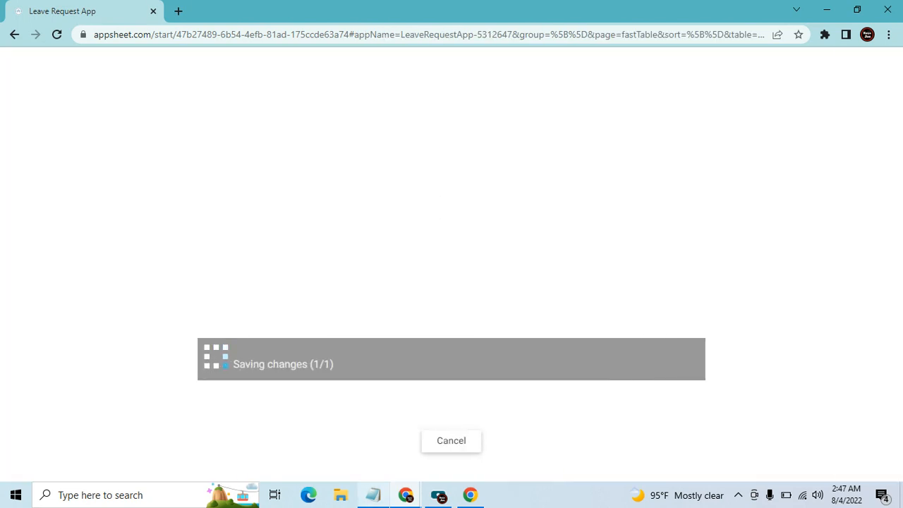
mouse_move(406, 494)
click(412, 458)
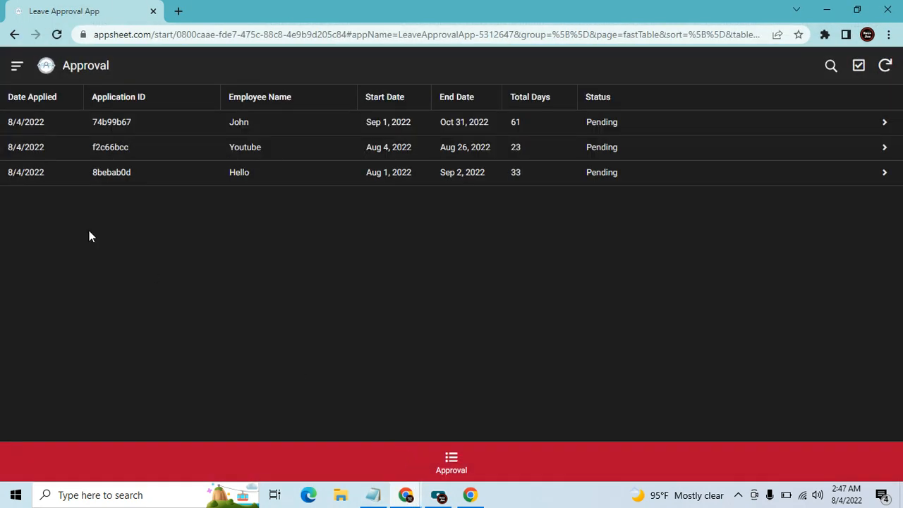
Sync the Approval app to list the VT Hello request and place its window below the Request app
click(885, 66)
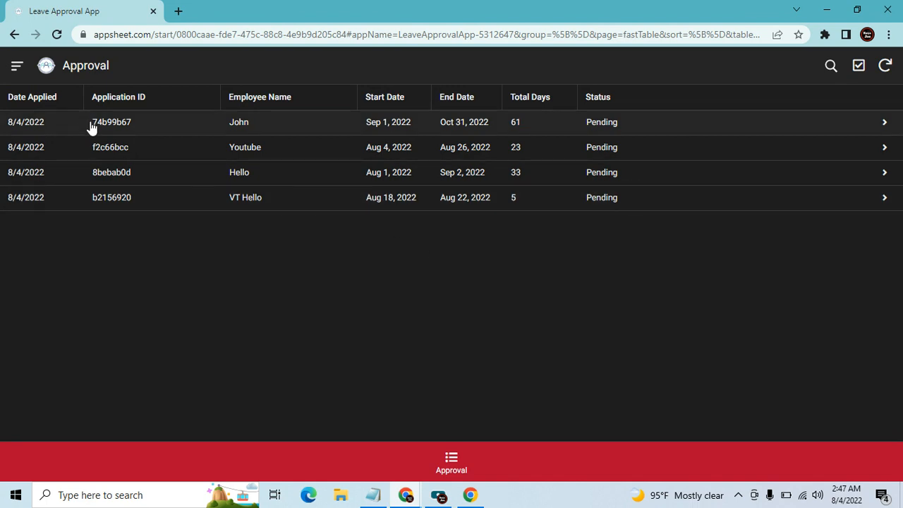
click(857, 10)
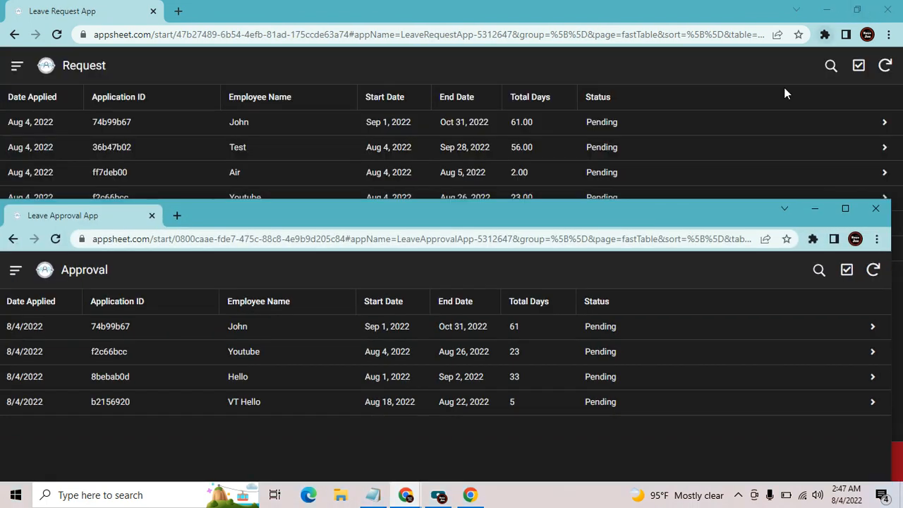
drag(463, 212, 459, 241)
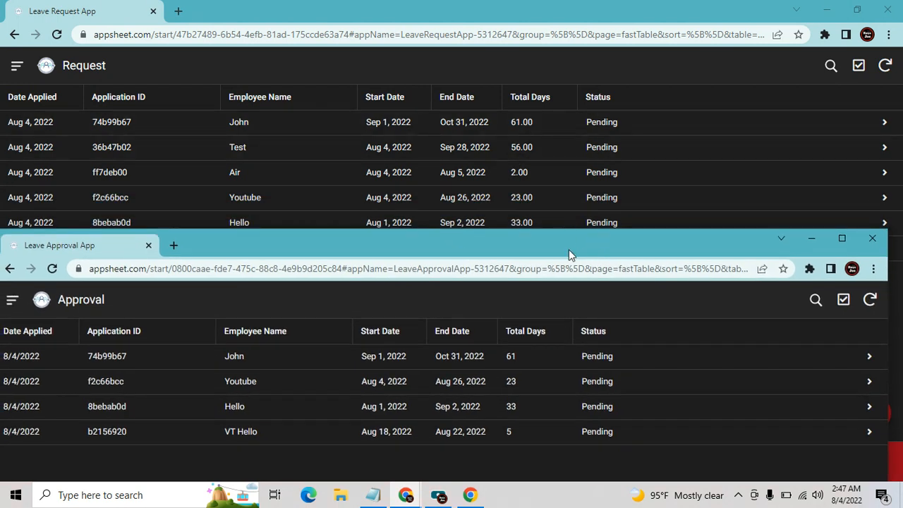
drag(568, 248, 563, 265)
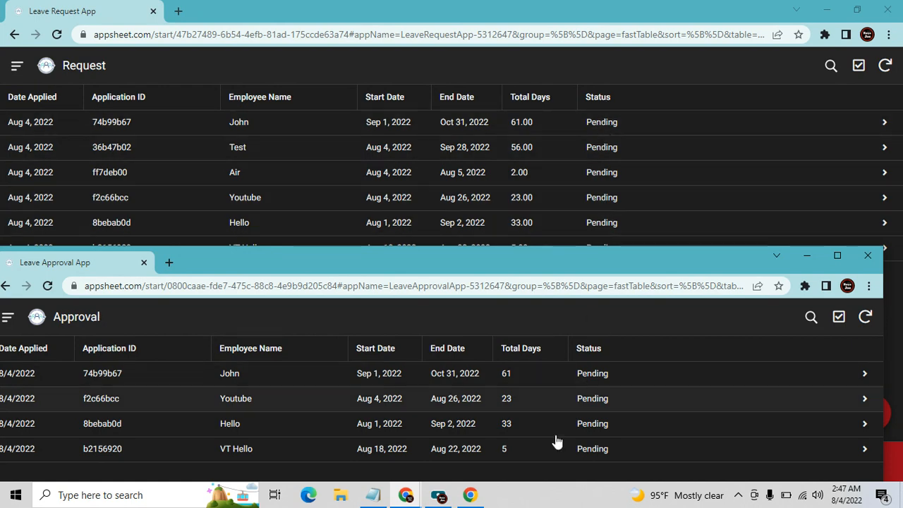
mouse_move(406, 494)
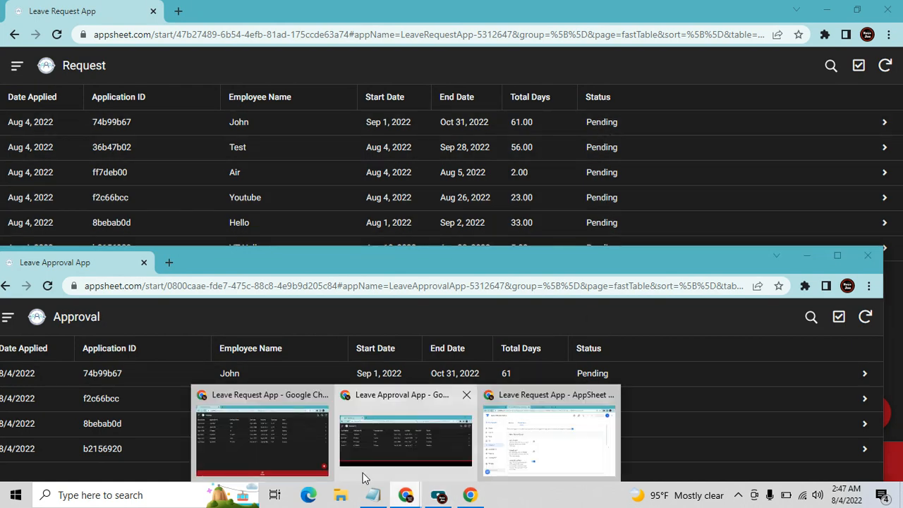
click(568, 431)
Open the Leave Approval App editor from My Apps and view the Leave Request App's Data tables
click(53, 10)
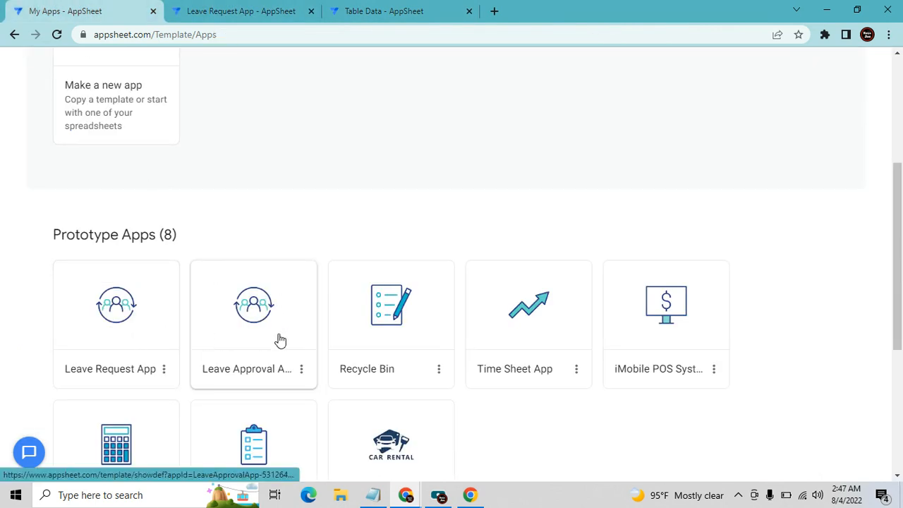
click(235, 10)
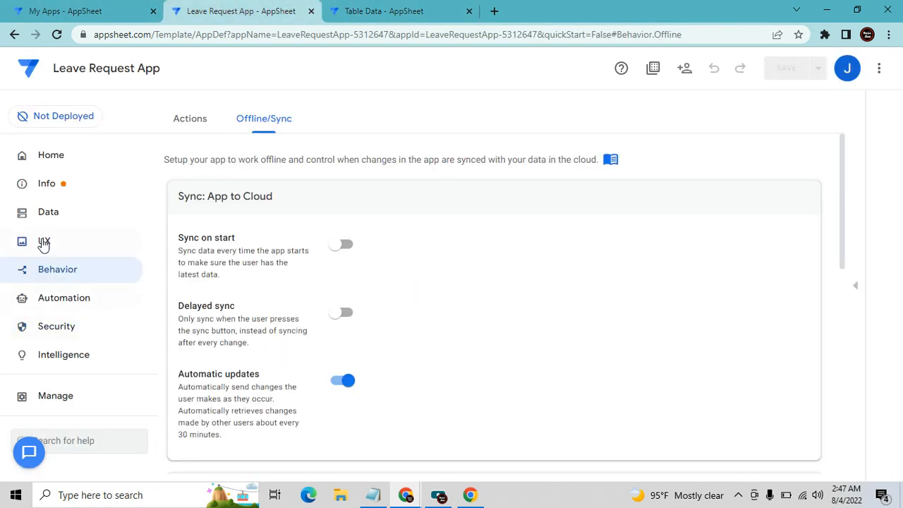
click(45, 213)
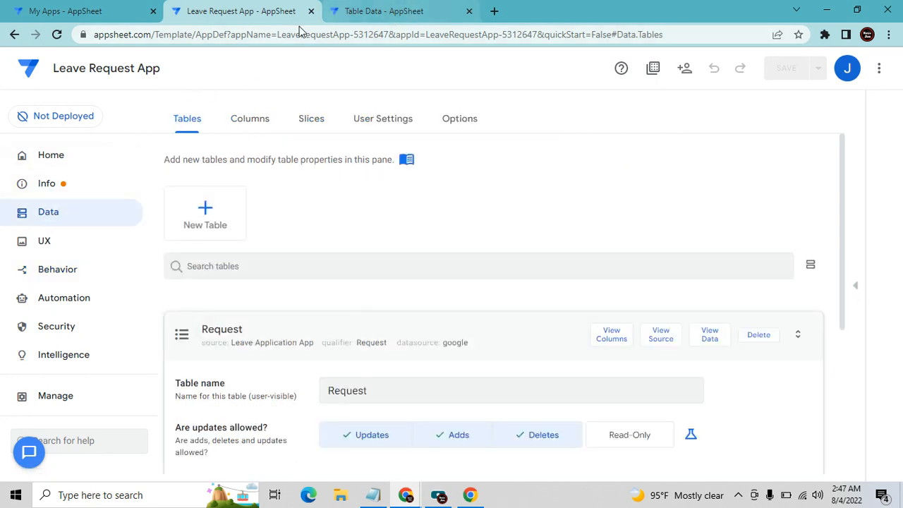
click(73, 11)
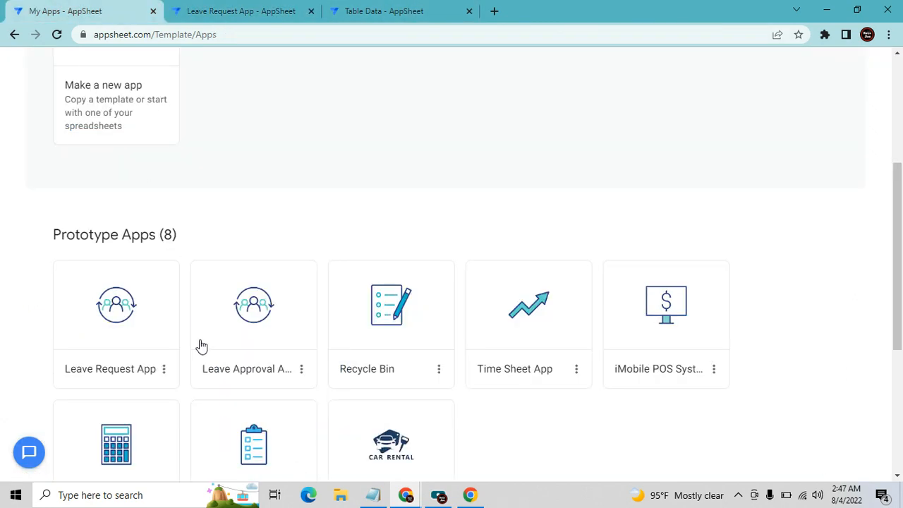
click(237, 353)
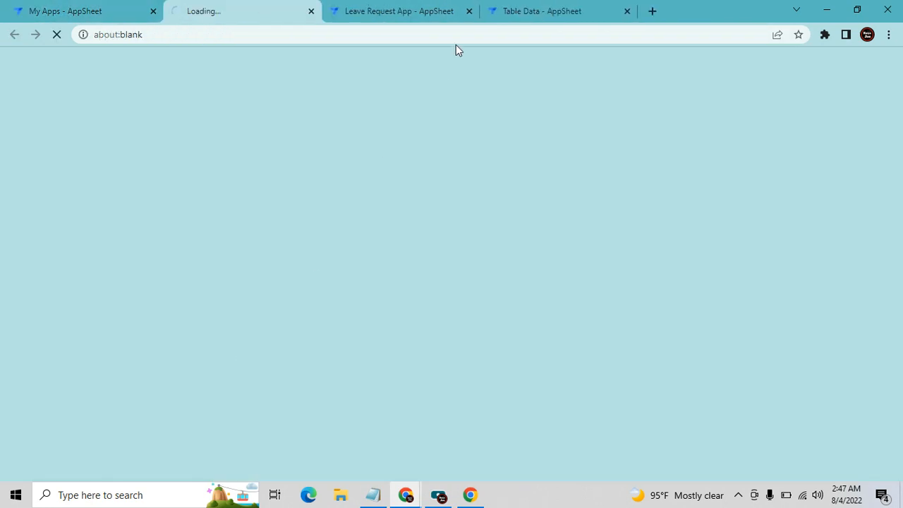
click(421, 15)
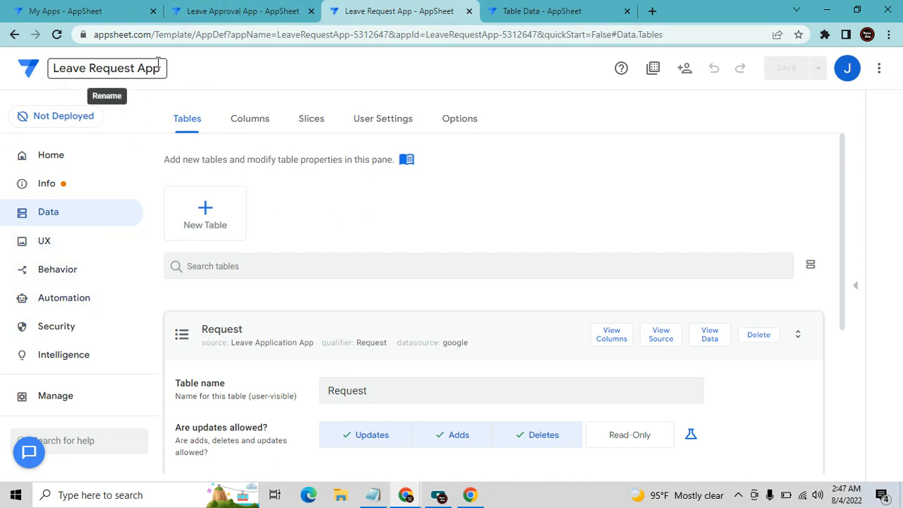
click(69, 403)
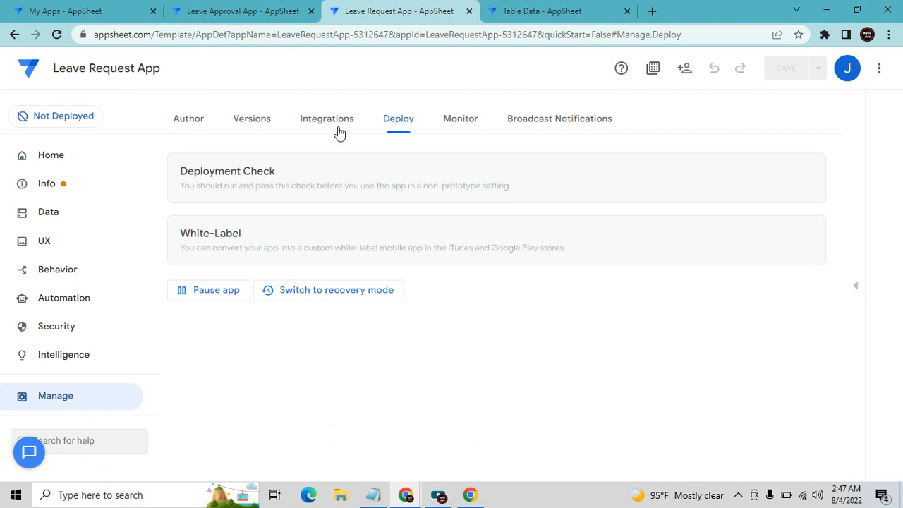
Copy the Leave Request App's App Id from Integrations under 'IN: from cloud services to your app'
click(253, 121)
click(331, 118)
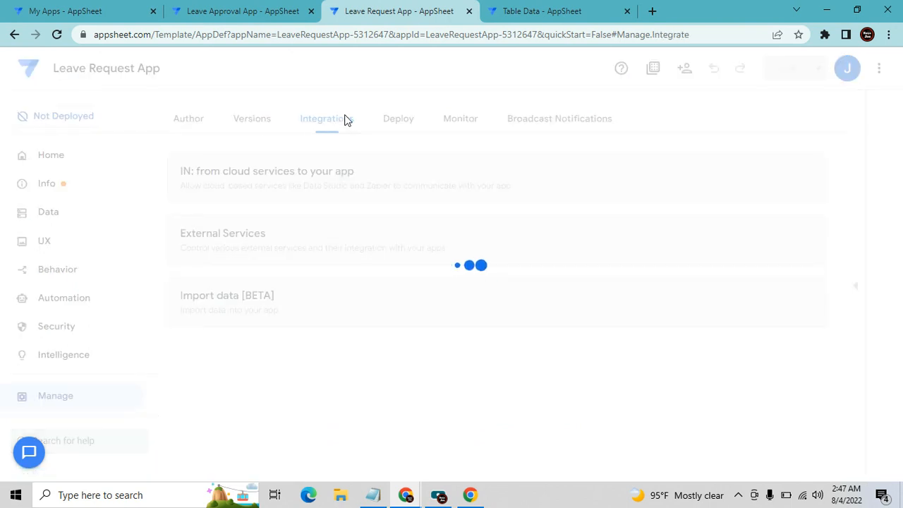
click(312, 176)
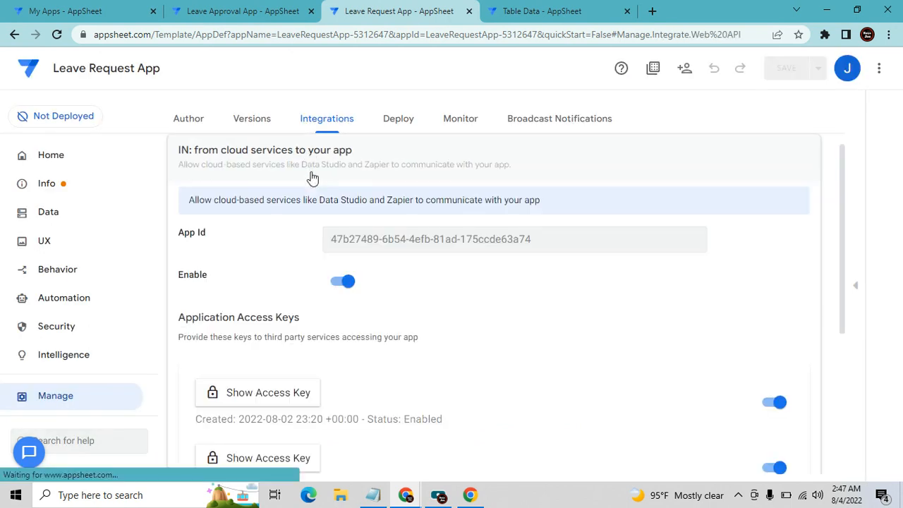
drag(328, 245, 564, 234)
key(ctrl+c)
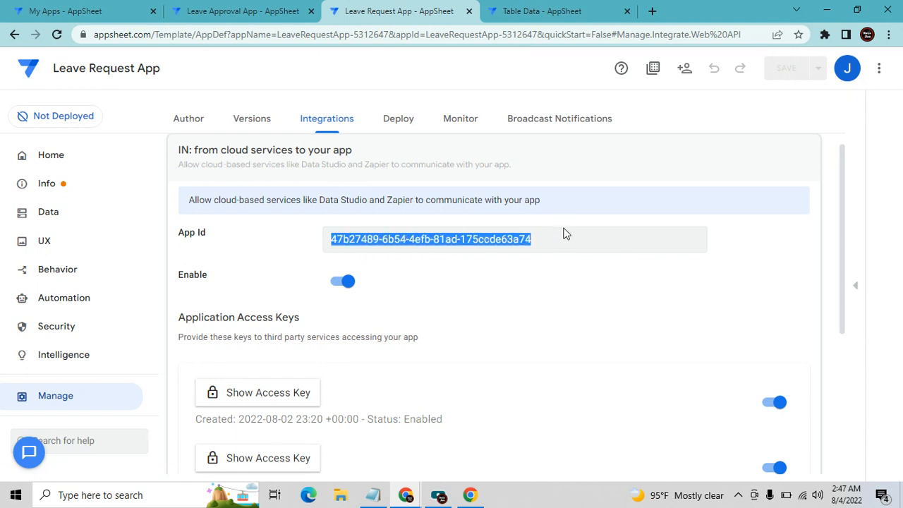
Close the extra tabs and create a new Call a webhook task named Approval
click(469, 12)
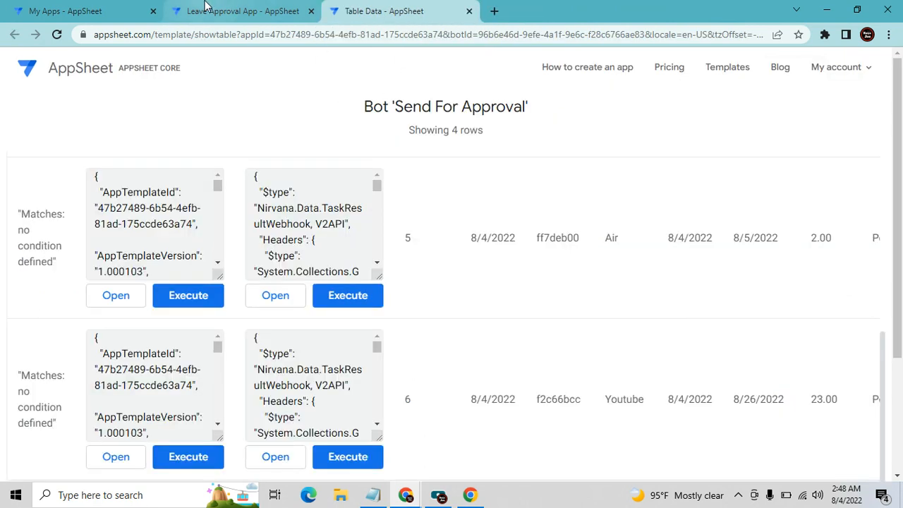
click(468, 11)
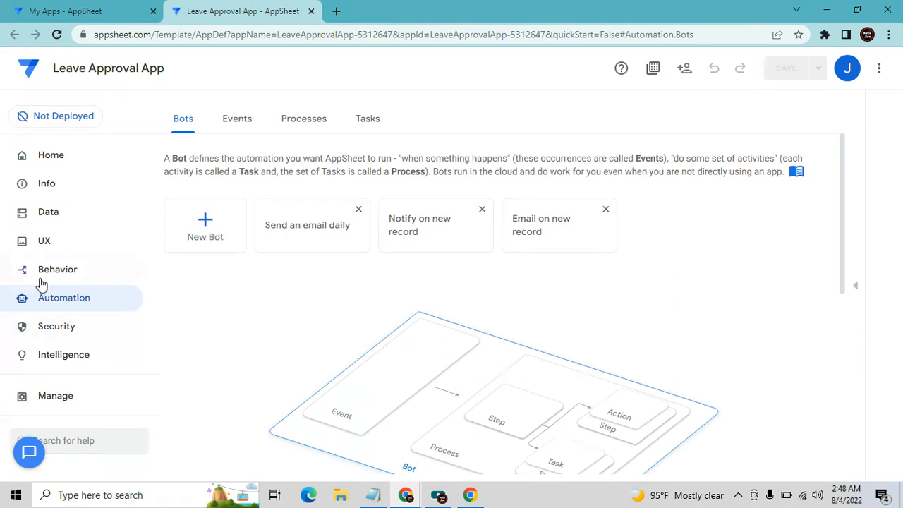
click(367, 121)
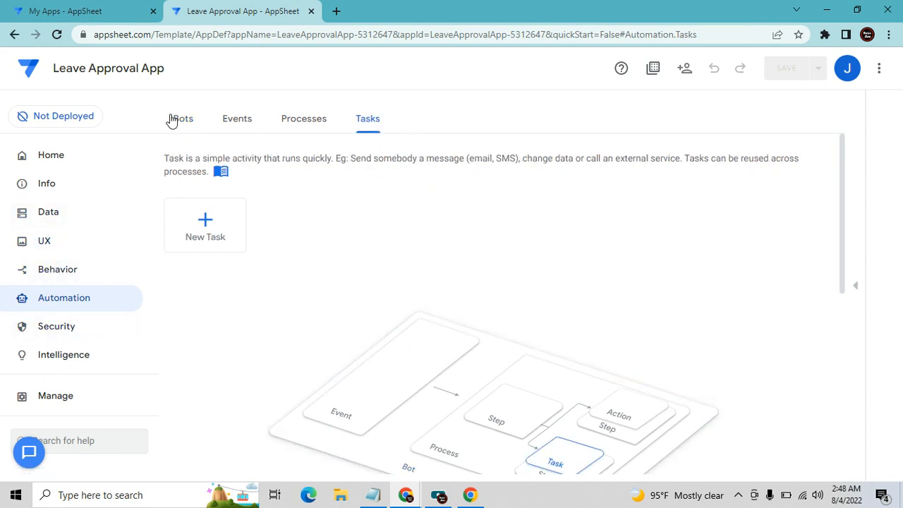
click(202, 223)
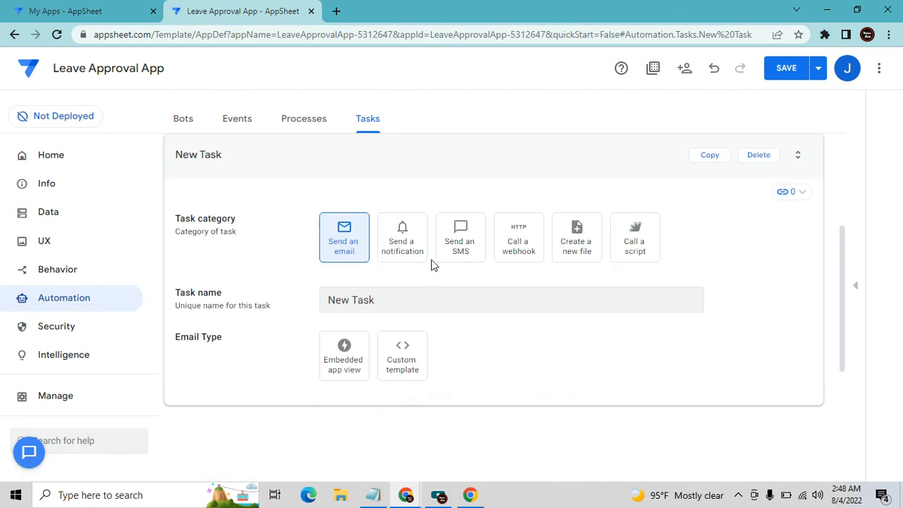
click(521, 258)
click(487, 297)
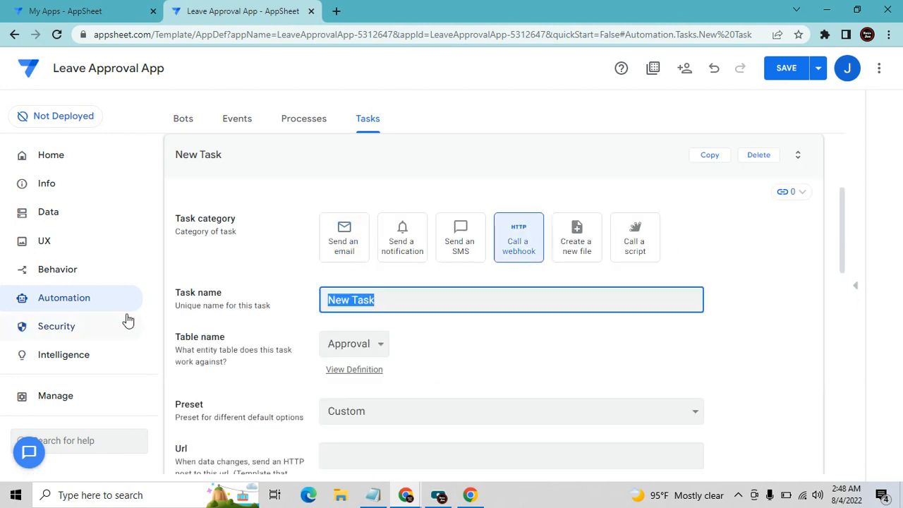
text(Approval)
key(Tab)
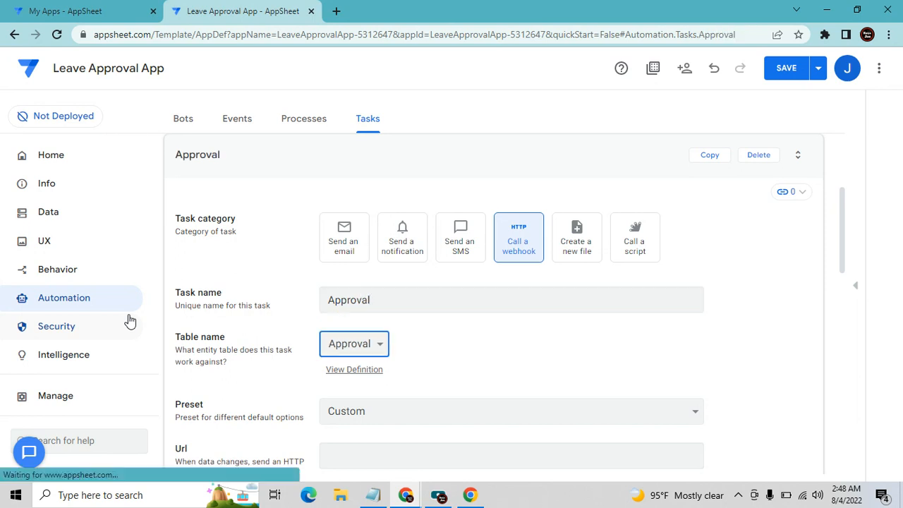
Set the Approval task's HTTP Verb to Post and paste the App Id into its Url
scroll(650, 395, down, 1)
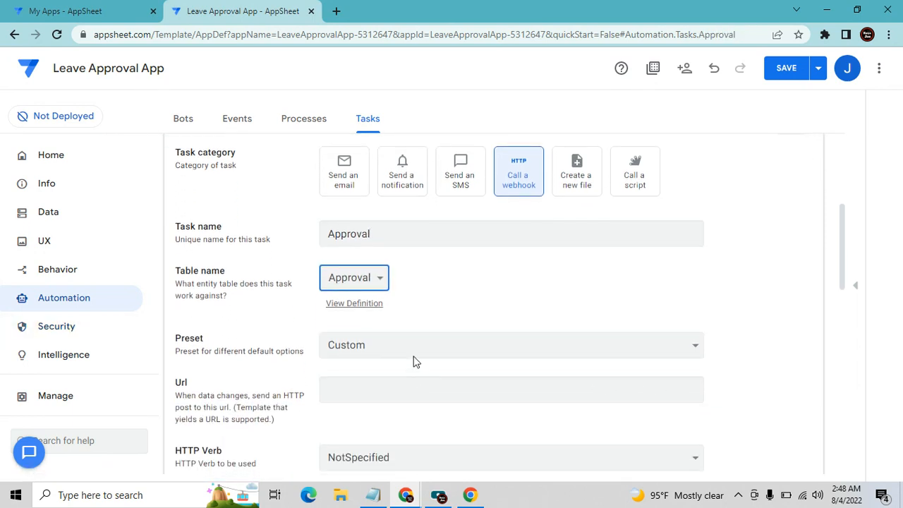
scroll(451, 390, down, 1)
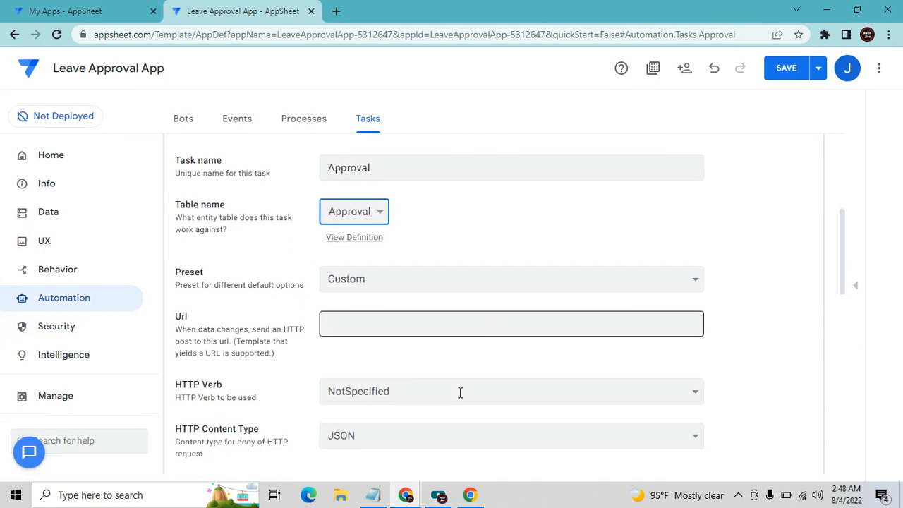
click(670, 407)
click(504, 450)
click(431, 326)
key(ctrl+v)
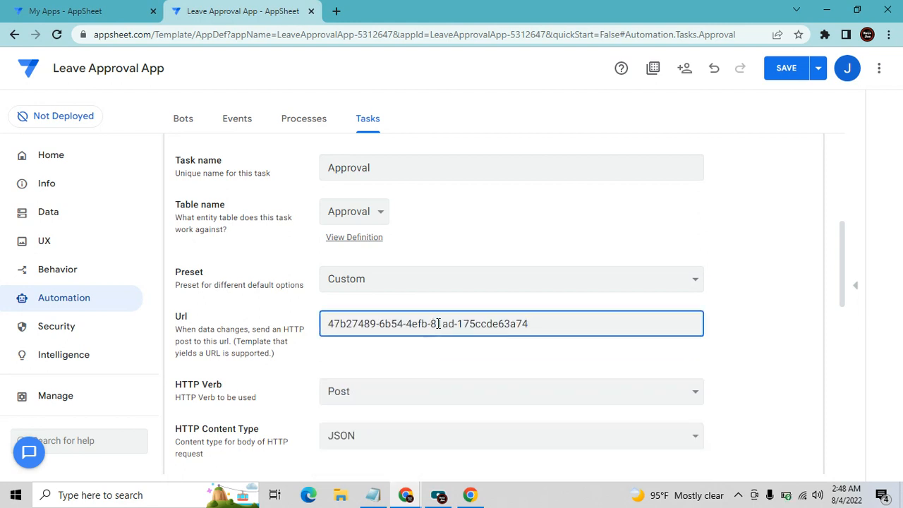
click(440, 496)
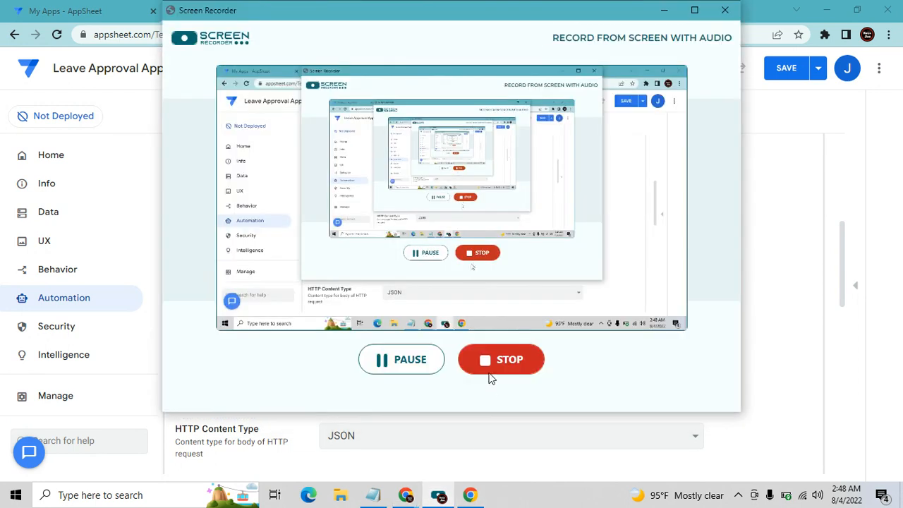
Minimize the Screen Recorder to reveal the Approval task form again
click(656, 15)
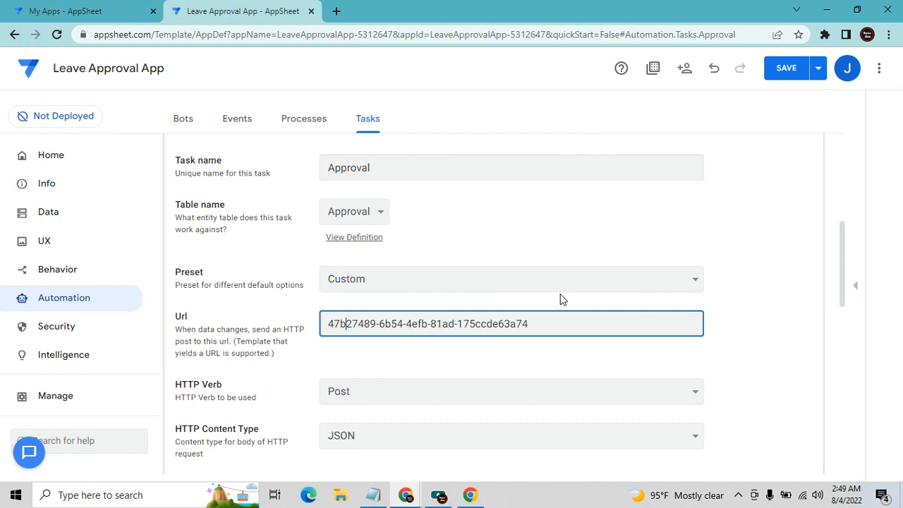
click(373, 495)
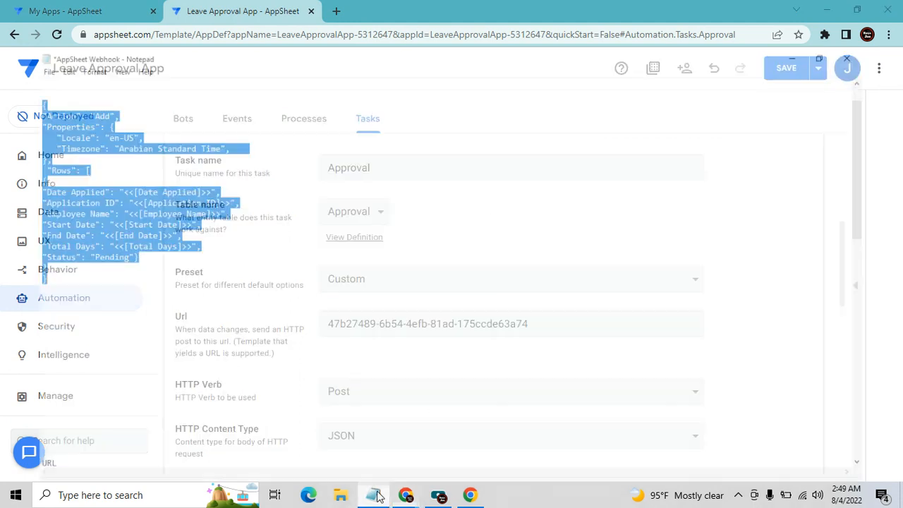
click(32, 270)
scroll(75, 288, down, 17)
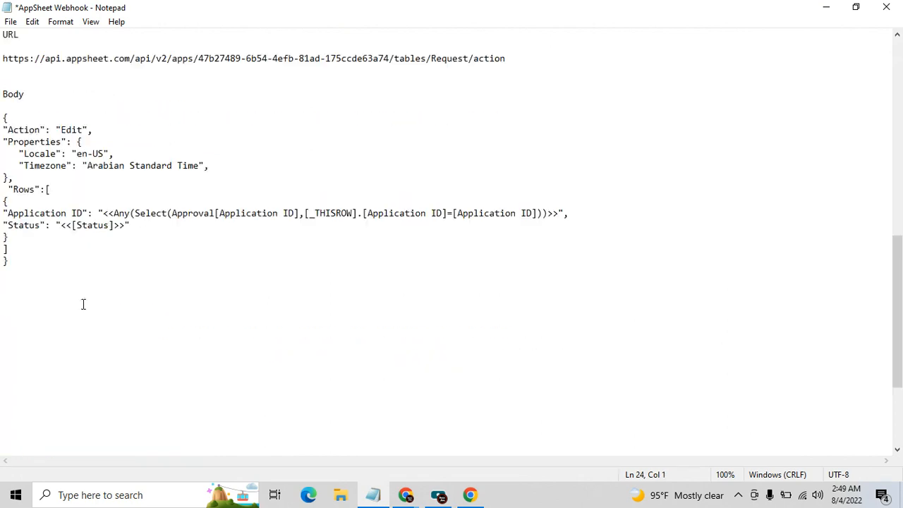
scroll(115, 358, up, 1)
scroll(110, 253, down, 1)
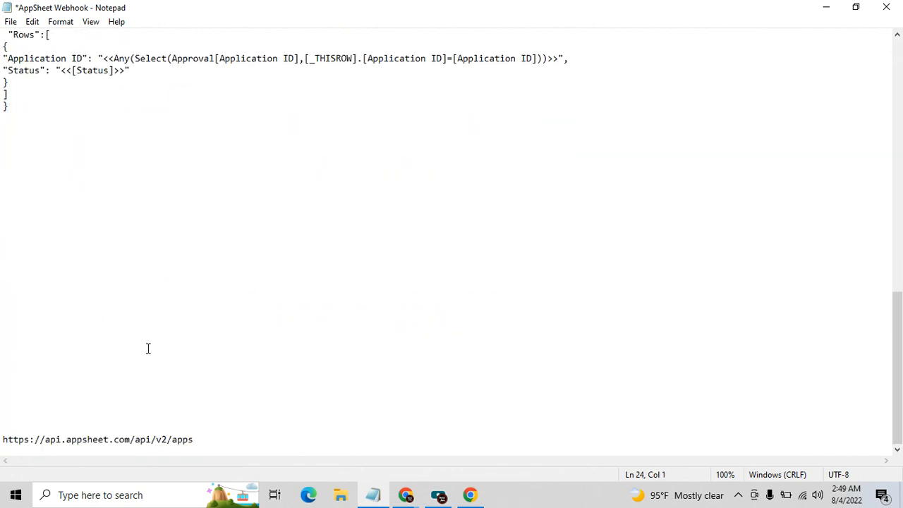
drag(202, 439, 1, 441)
key(ctrl+c)
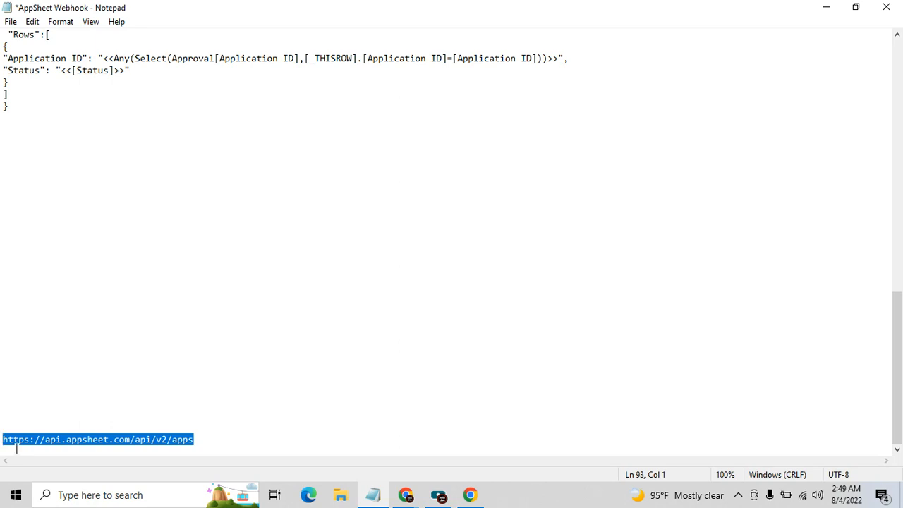
click(826, 7)
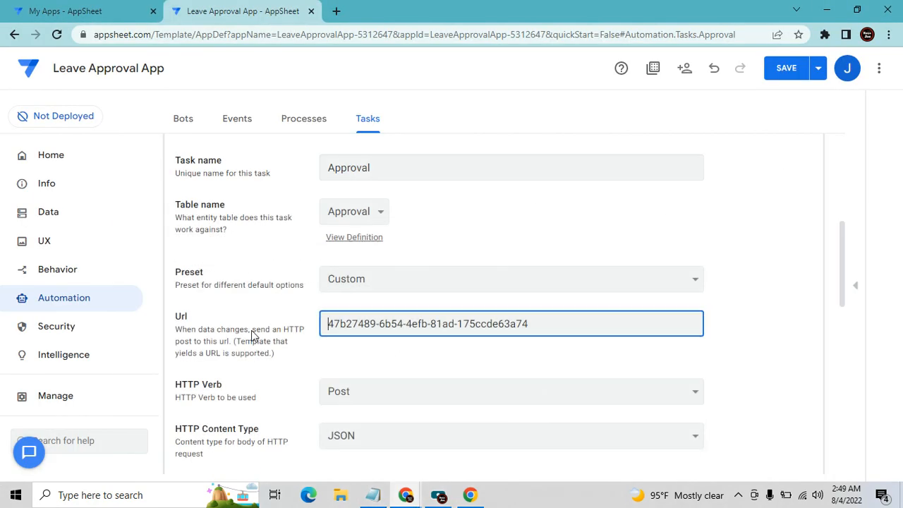
Build the Url as the API base URL, then the App Id, then /tables/request/action
text(/)
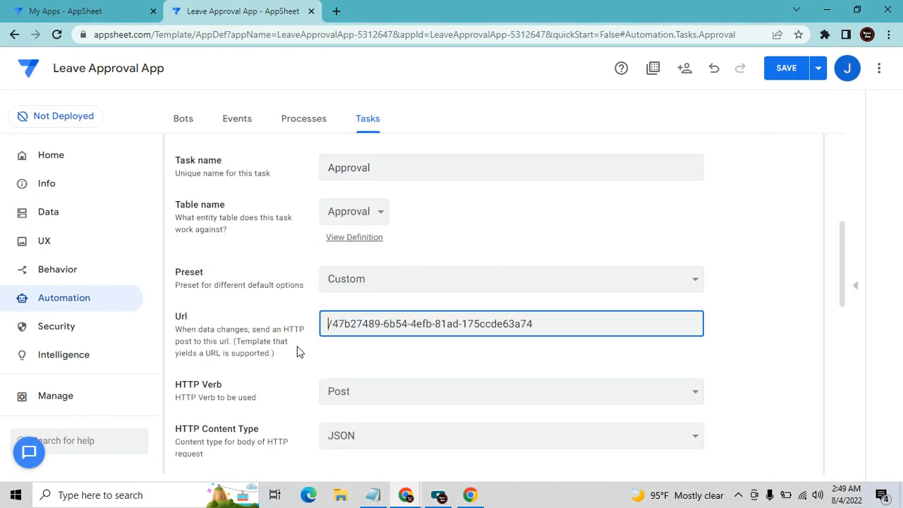
key(ctrl+v)
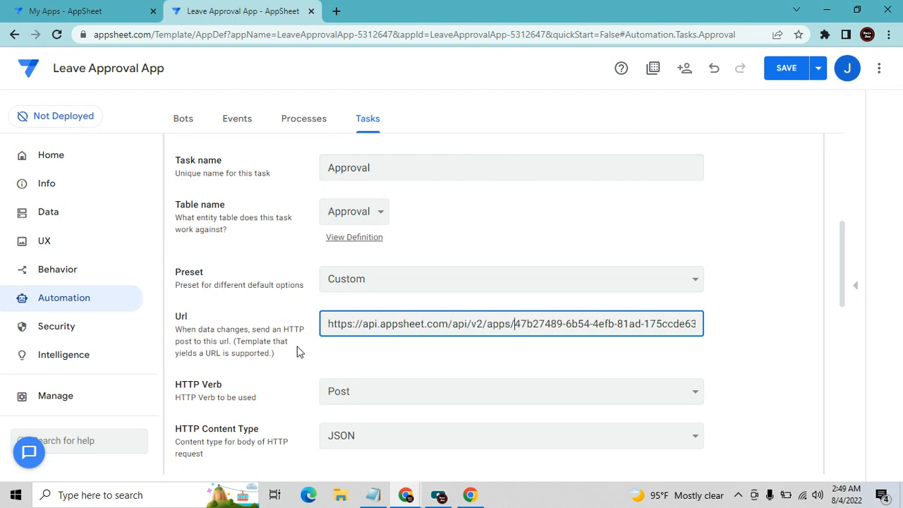
key(End)
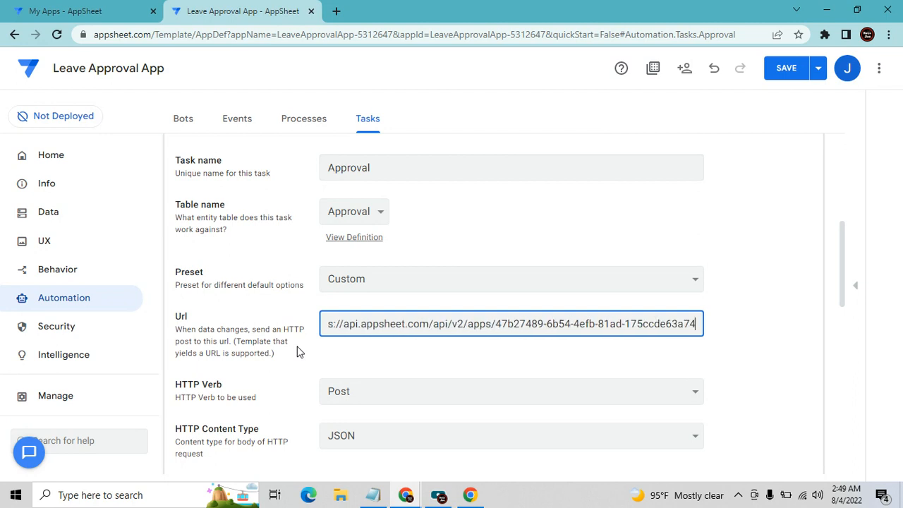
text(/tables)
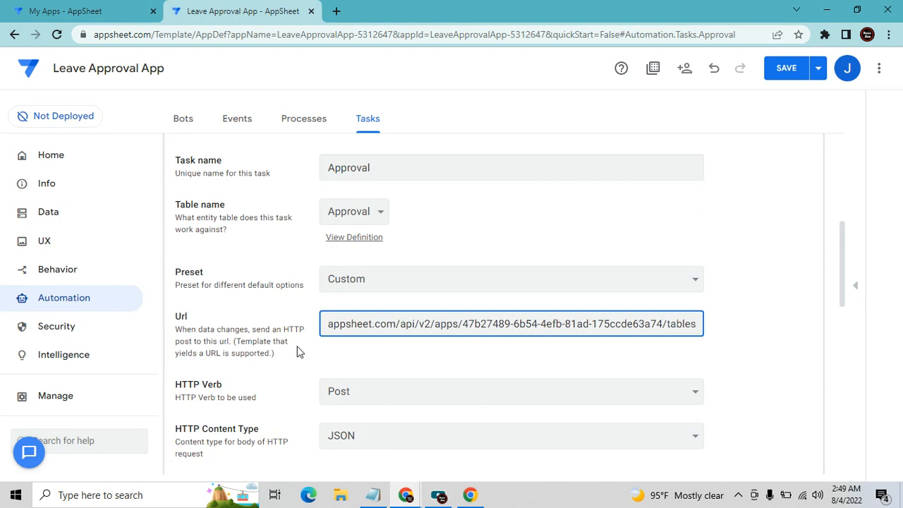
text(/request)
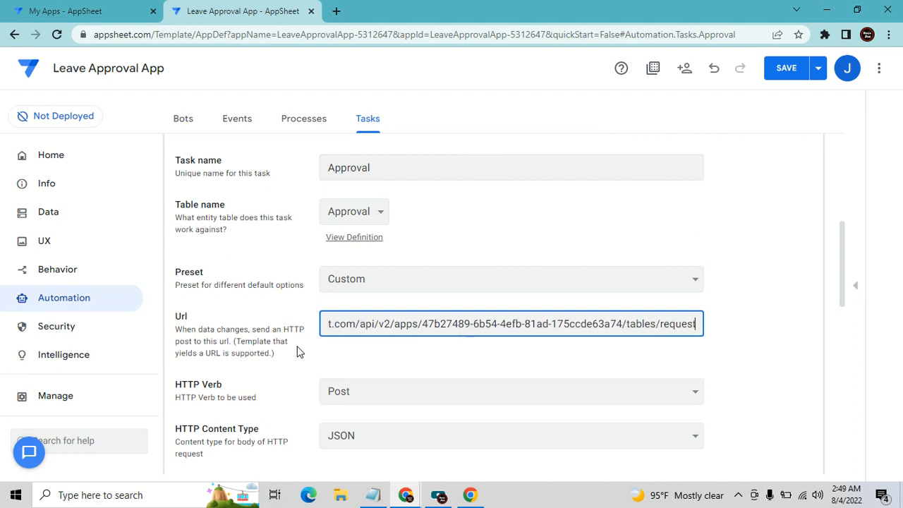
text(/)
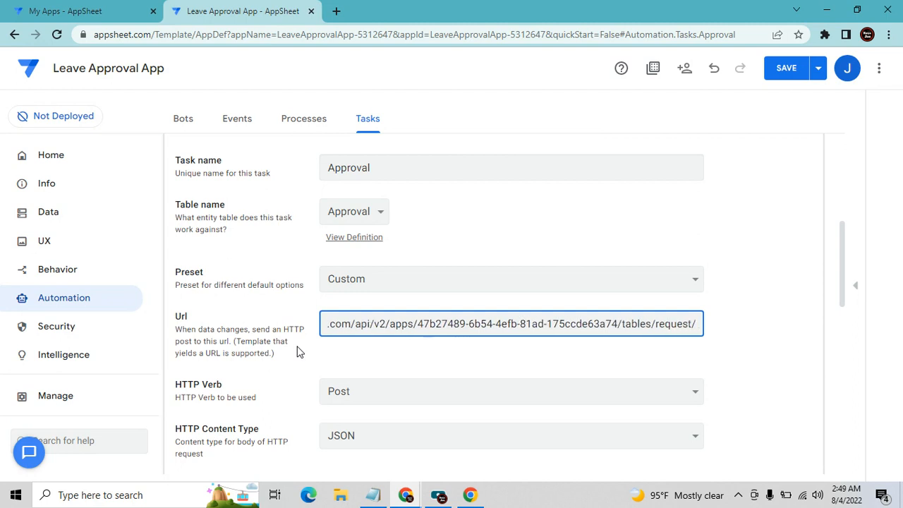
text(action)
key(Tab)
Begin the Body JSON with {"Action": "Edit", "Properties" and locale en-US
scroll(328, 399, down, 3)
click(379, 313)
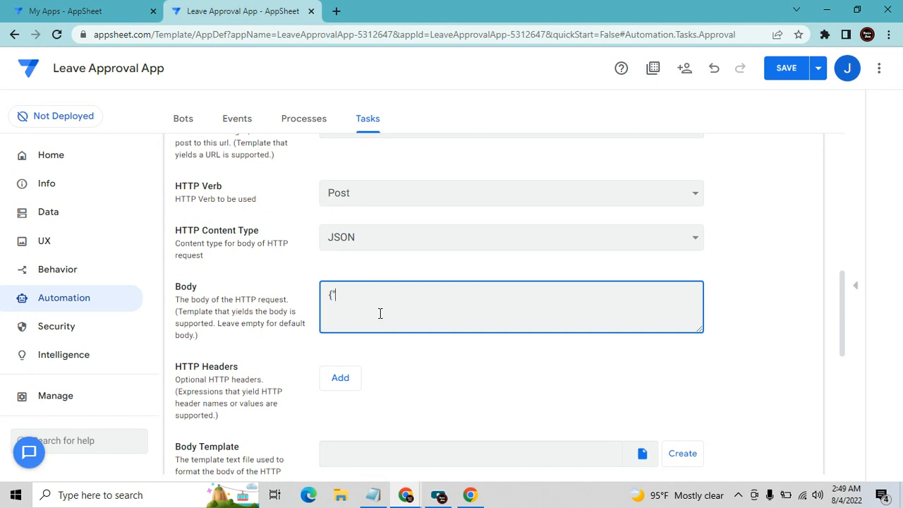
text({"Action)
text(roperties": "en-)
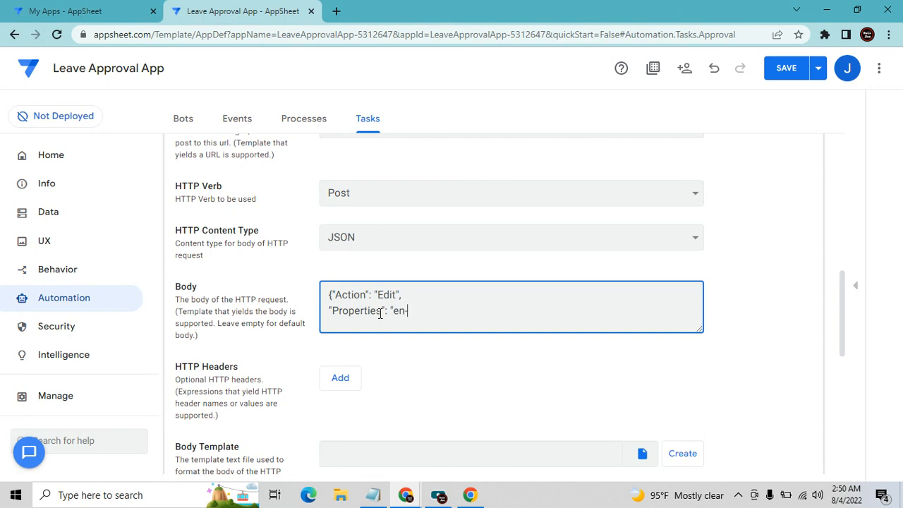
text(US)
Replace the Body label above the Edit JSON in the notes with blank lines
key(alt+Tab)
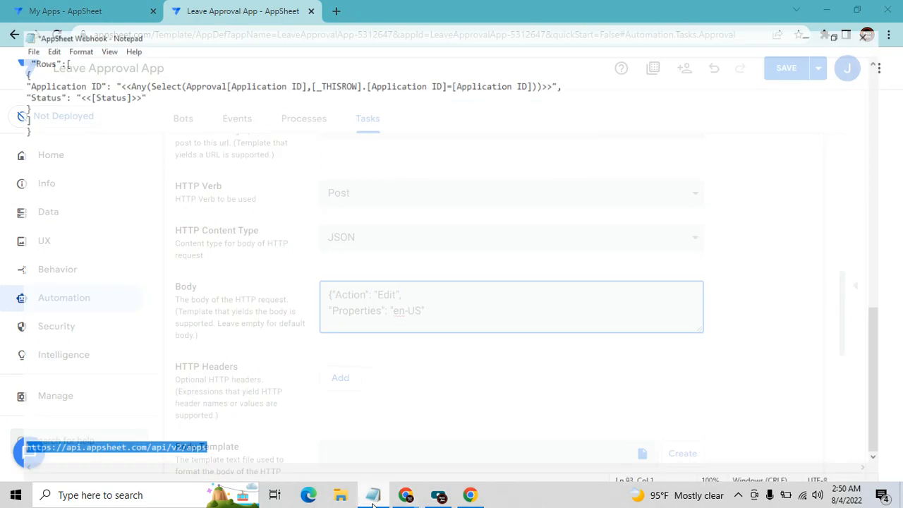
scroll(300, 317, up, 13)
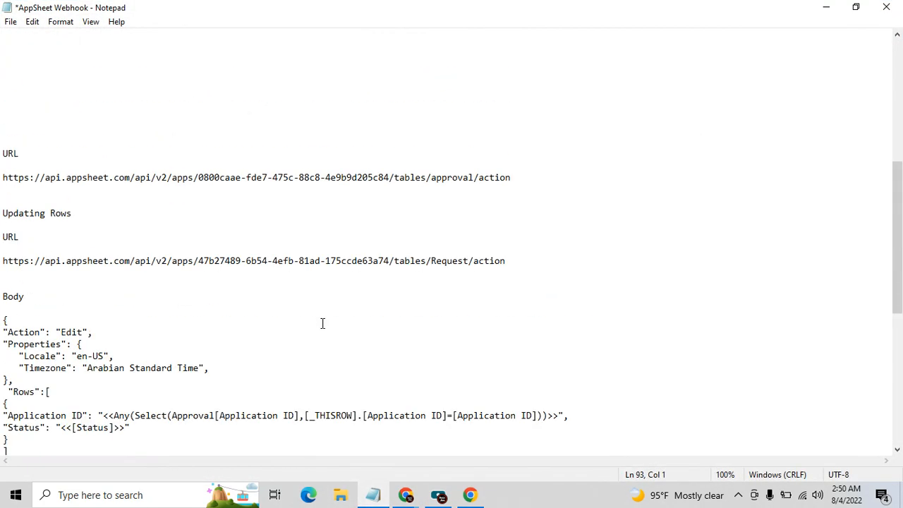
scroll(323, 323, up, 6)
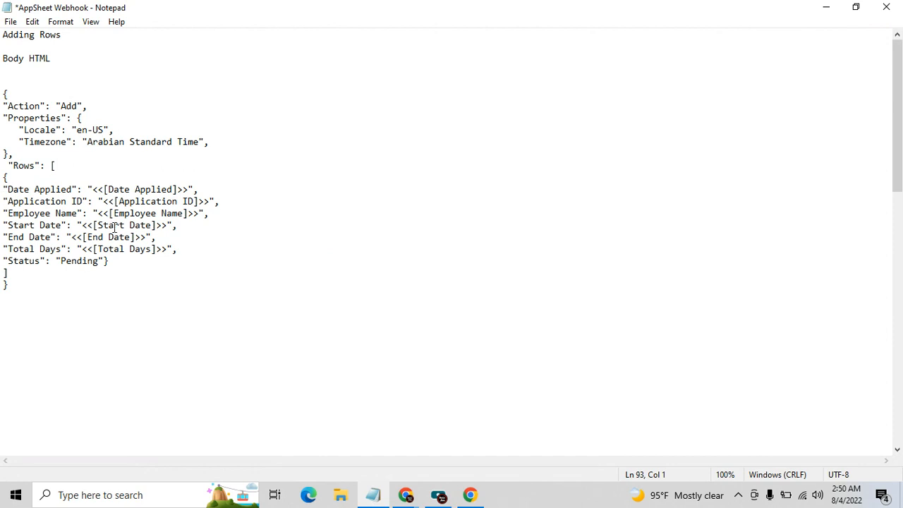
scroll(179, 280, down, 10)
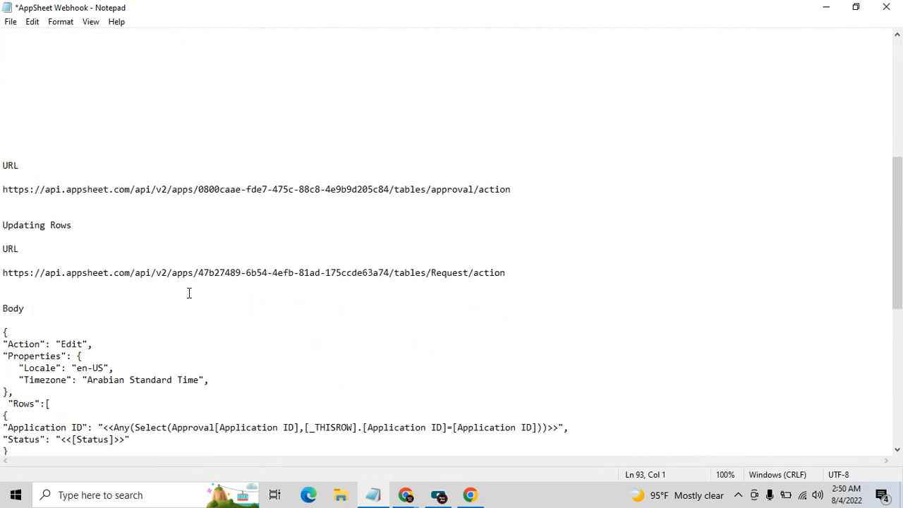
scroll(189, 293, down, 1)
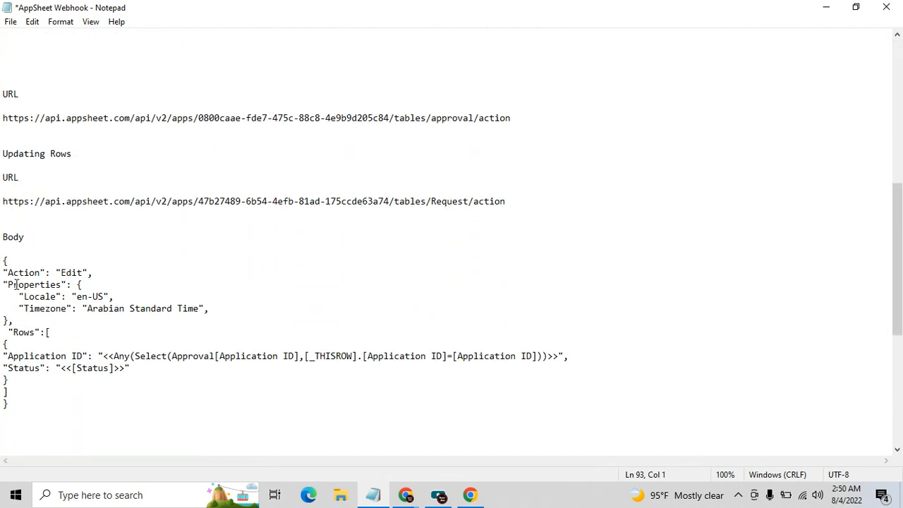
scroll(65, 299, down, 1)
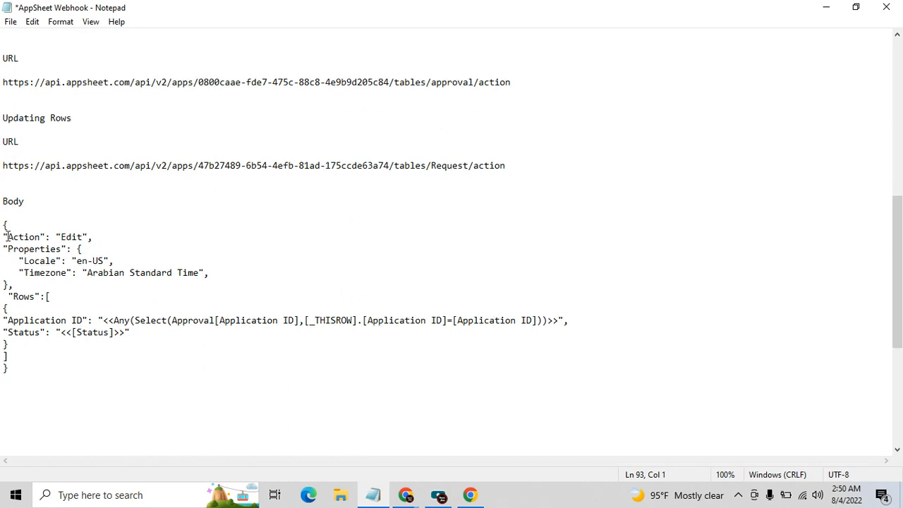
click(5, 213)
drag(32, 202, 1, 201)
key(Delete)
key(Return)
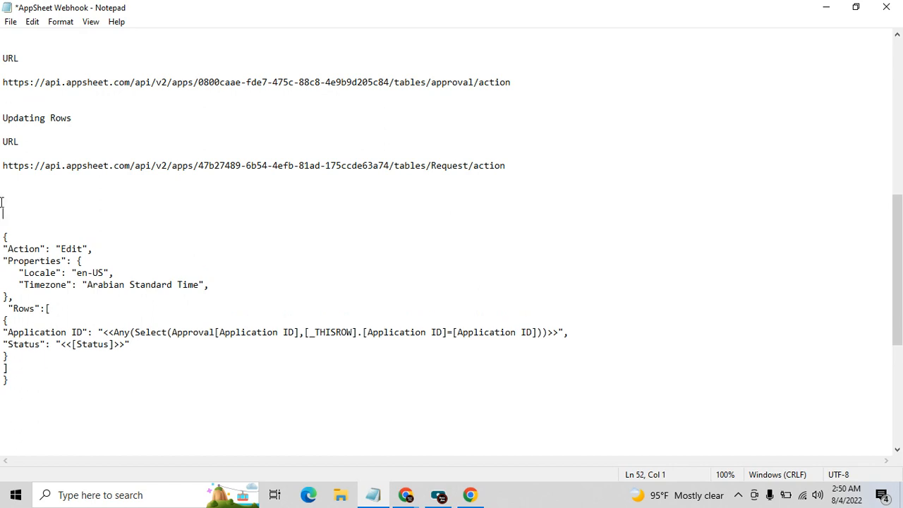
key(Return)
key(Return)
Select and review the Edit request JSON block's Application ID and Status lines
scroll(69, 197, down, 3)
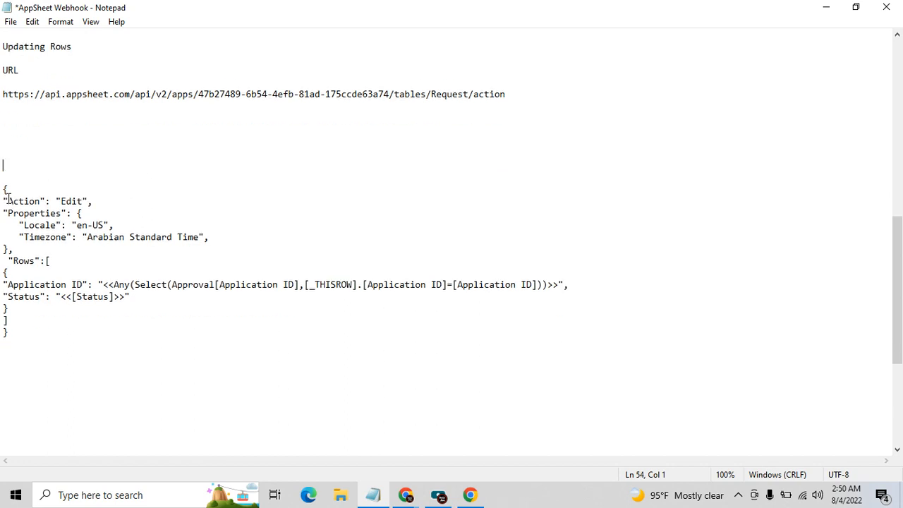
scroll(69, 198, down, 1)
click(182, 289)
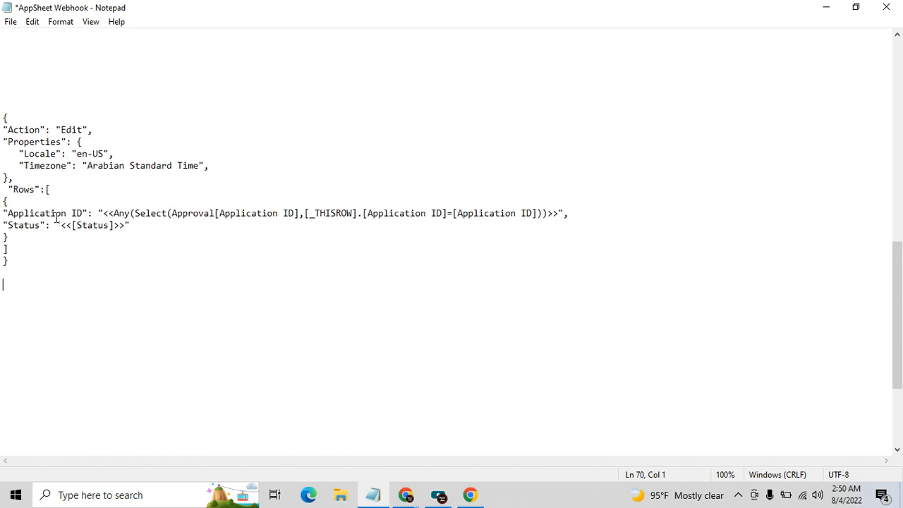
drag(3, 117, 141, 273)
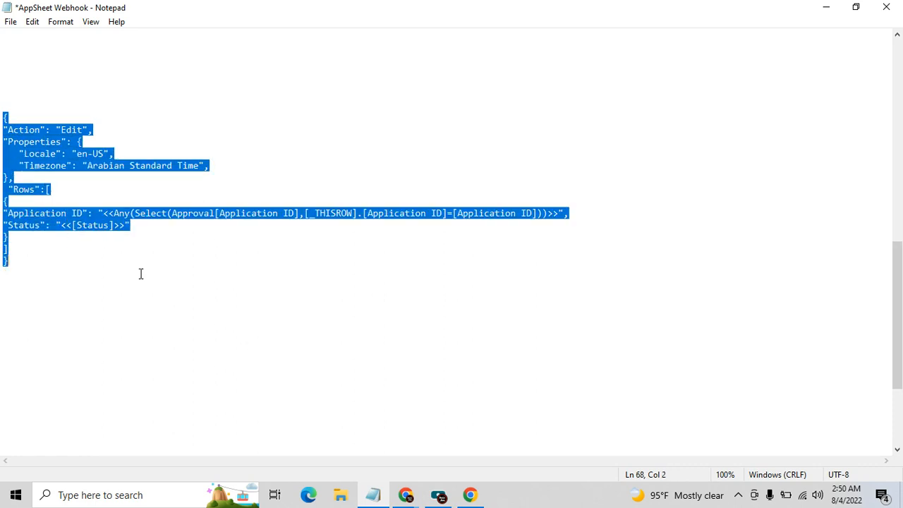
click(365, 318)
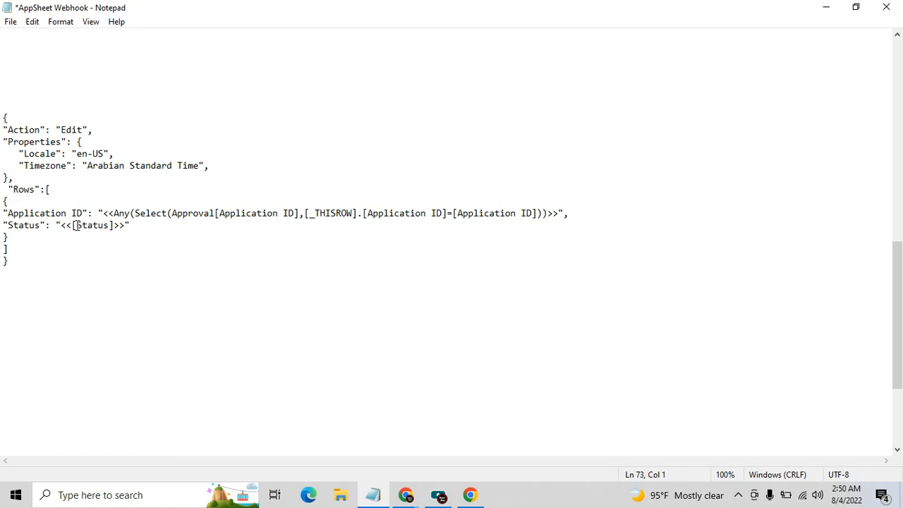
click(29, 213)
drag(7, 213, 32, 213)
click(159, 281)
click(106, 221)
click(161, 213)
key(Up)
Highlight the Approval table name in the Application ID formula and the Status "<<[Status]>>" line
click(402, 211)
drag(171, 212, 213, 212)
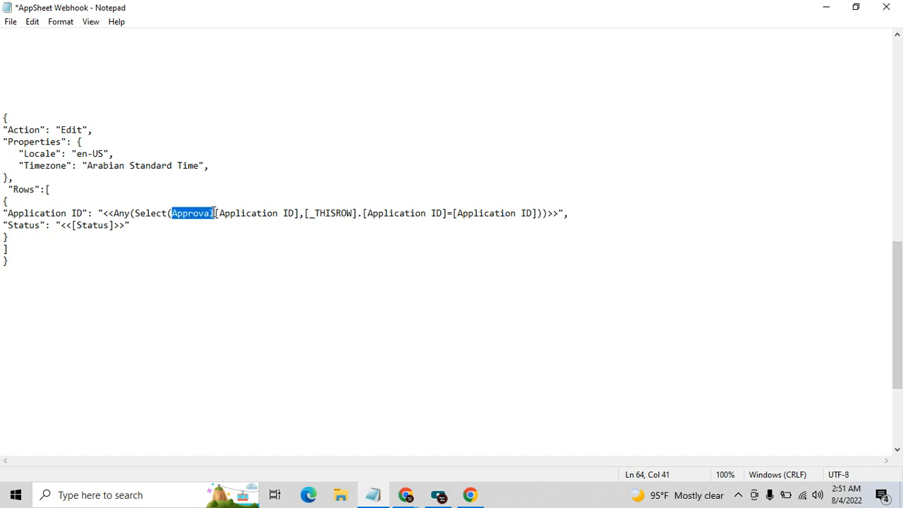
click(523, 227)
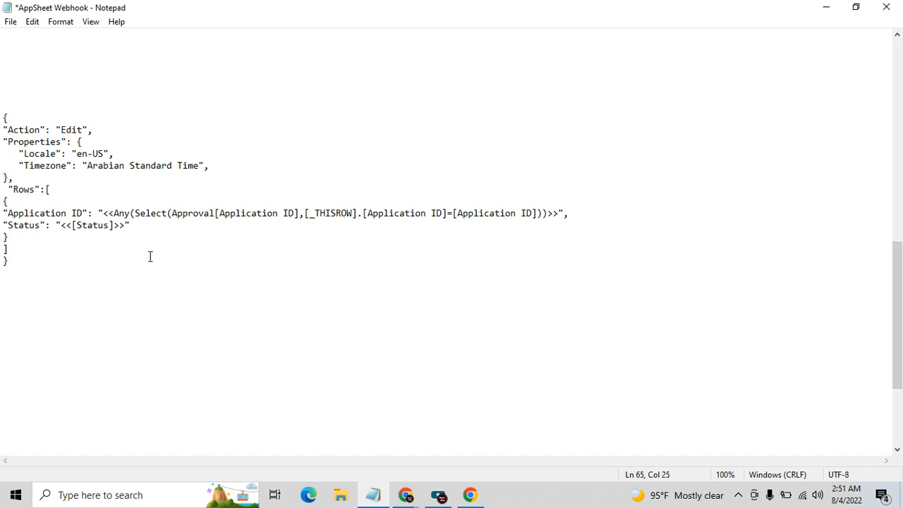
click(552, 212)
drag(3, 224, 115, 237)
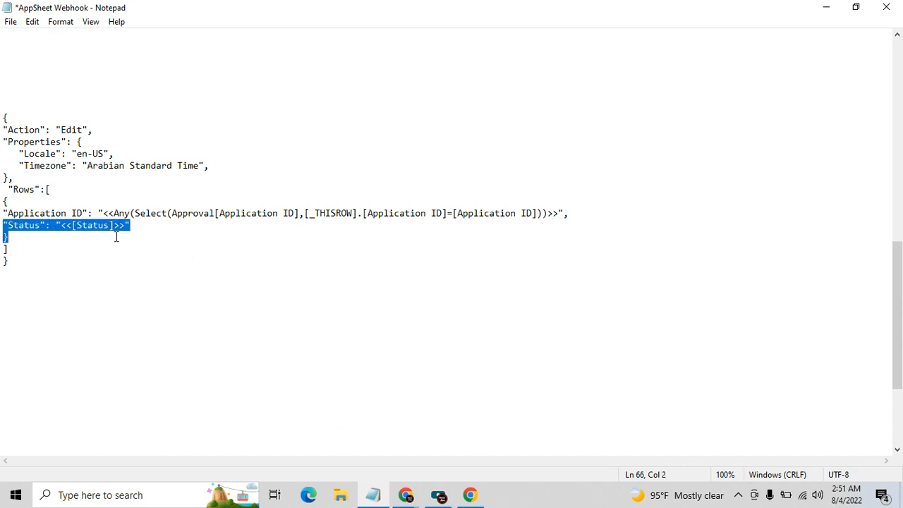
click(118, 249)
click(76, 226)
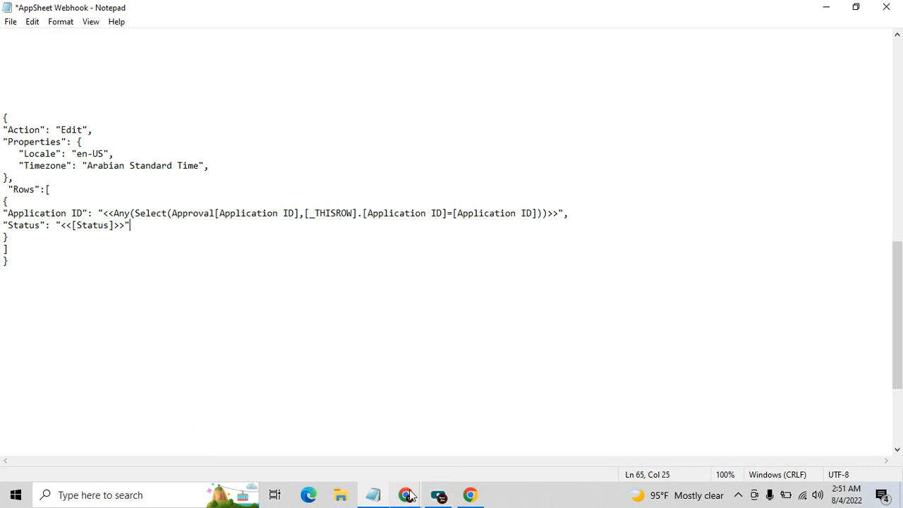
mouse_move(407, 494)
click(412, 433)
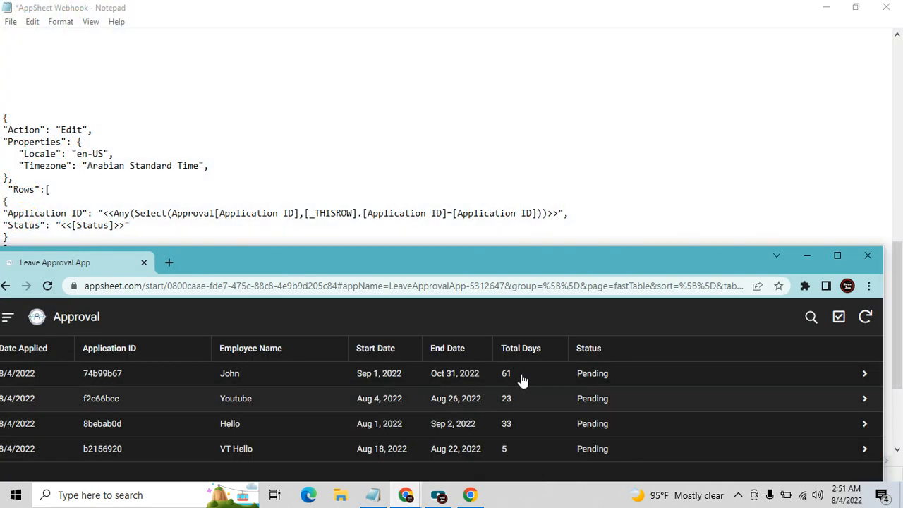
Open the VT Hello request's details (Aug 18–22, 2022) and check its Status, leaving it Pending
click(843, 256)
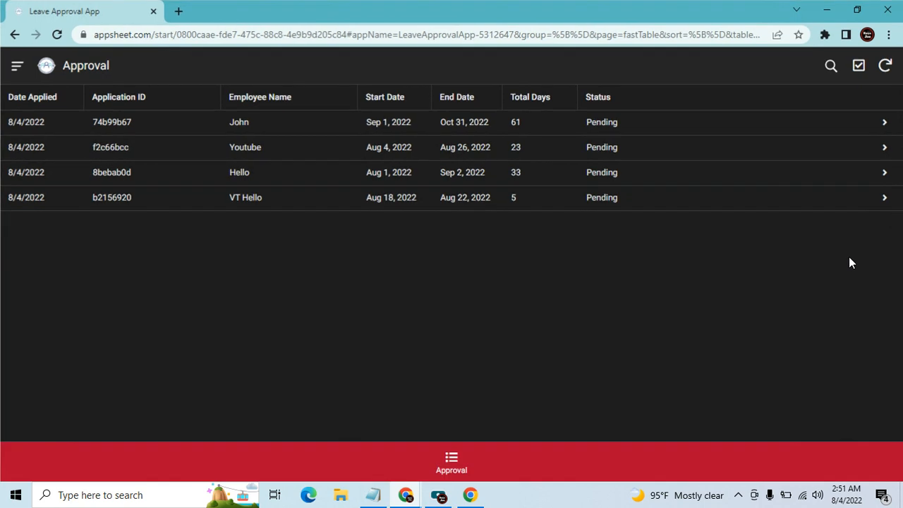
click(333, 196)
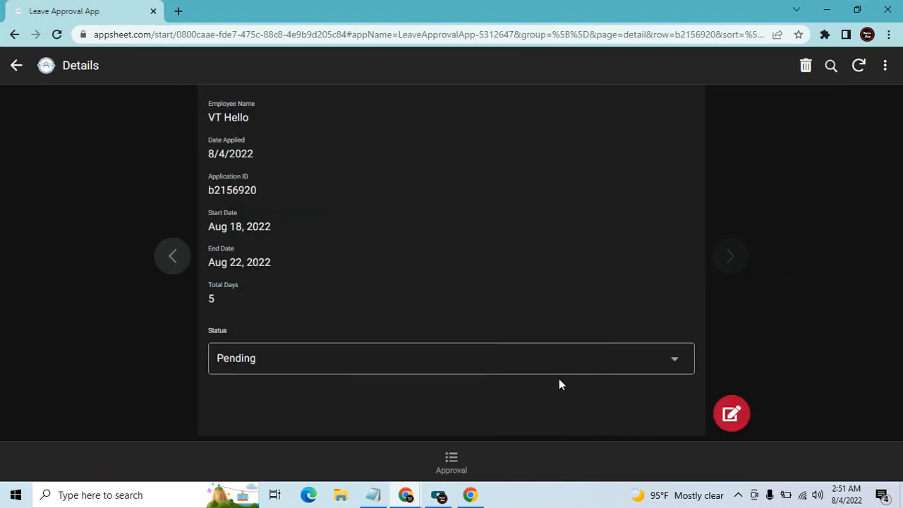
click(293, 371)
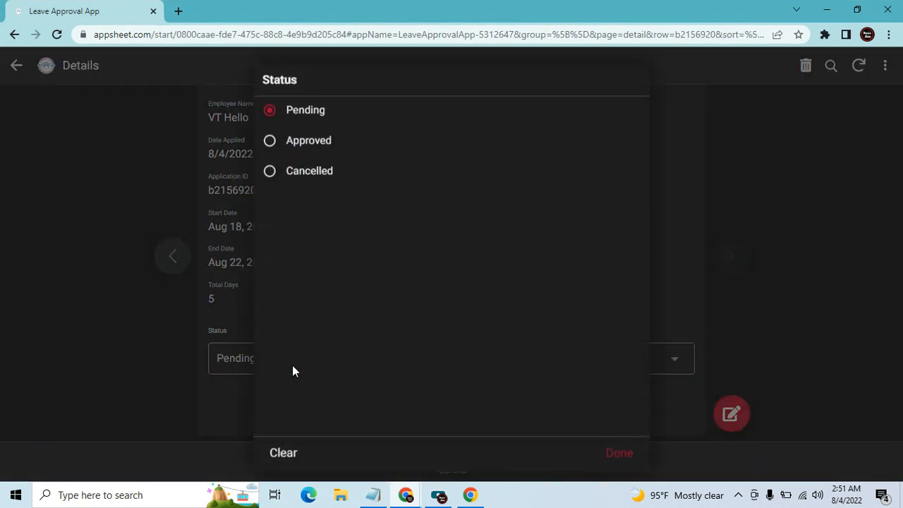
click(885, 209)
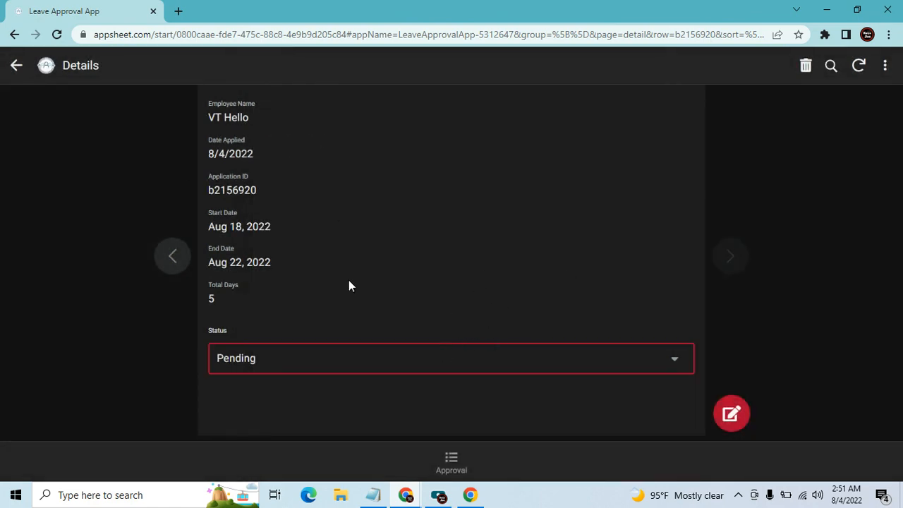
Back in the Leave Approval editor, replace the Approval task's Body with the Edit JSON
click(827, 10)
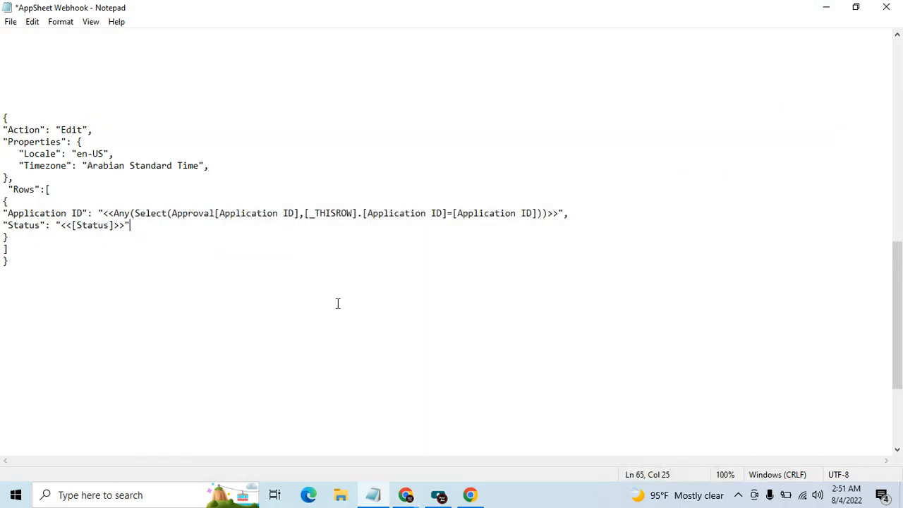
mouse_move(405, 494)
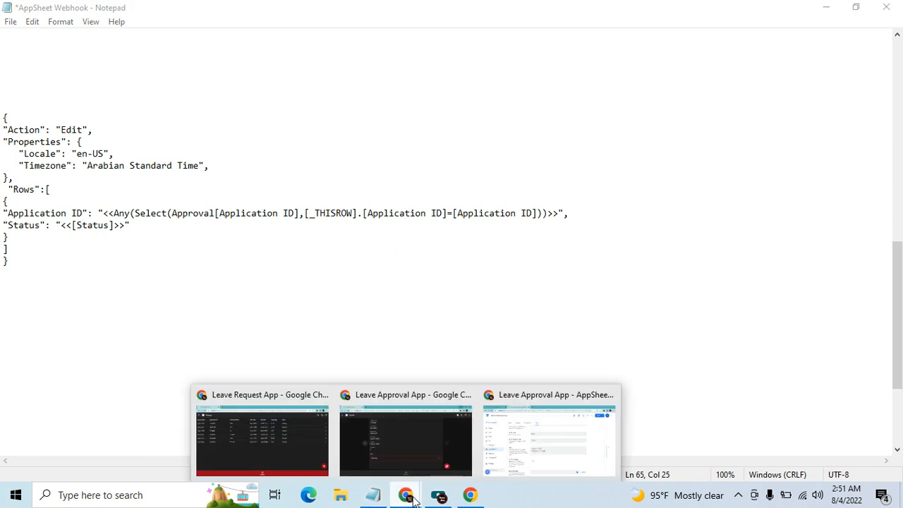
click(537, 446)
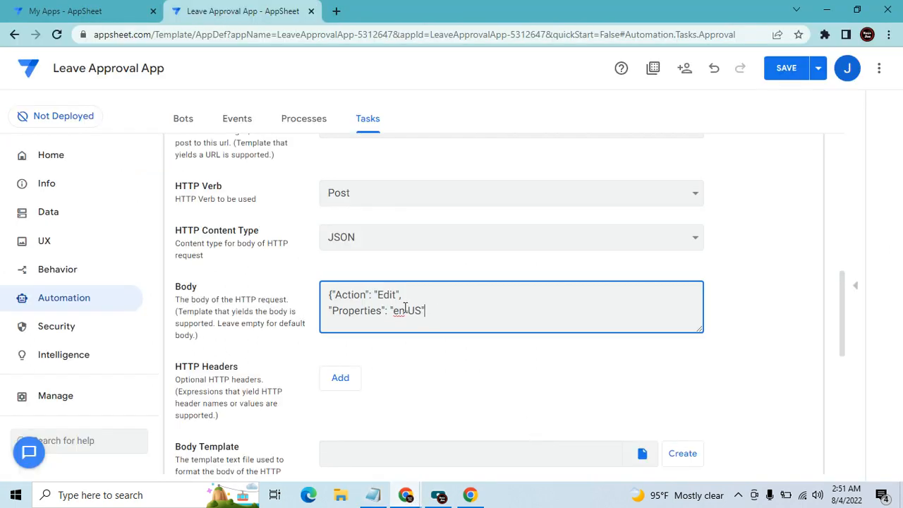
key(ctrl+a)
key(BackSpace)
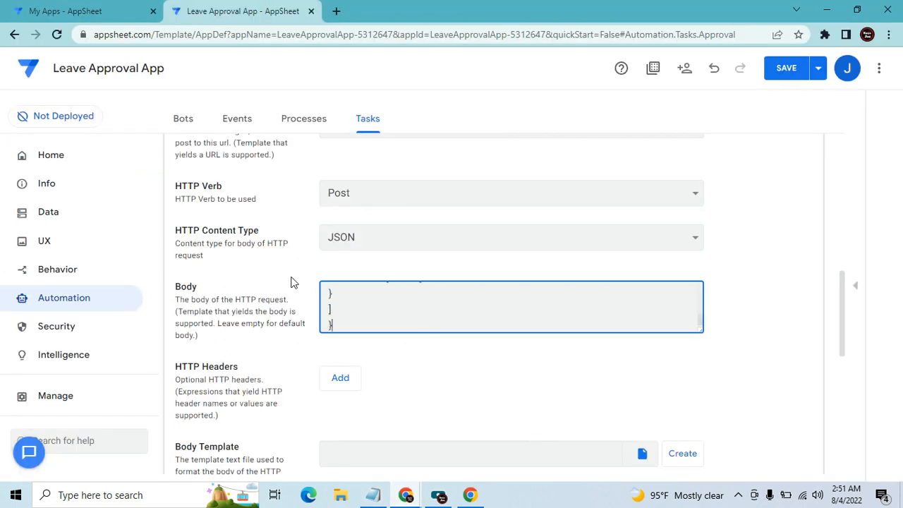
Save the app and go to the Bots page
scroll(452, 304, up, 3)
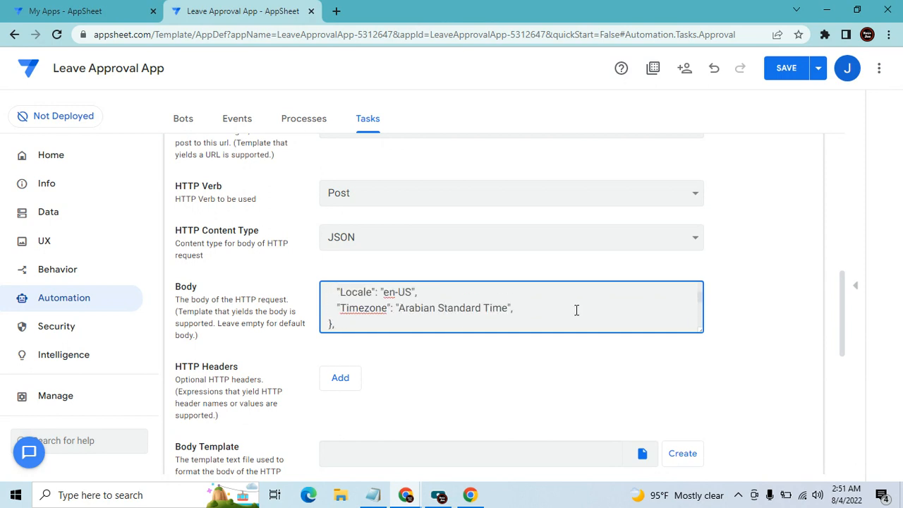
click(783, 69)
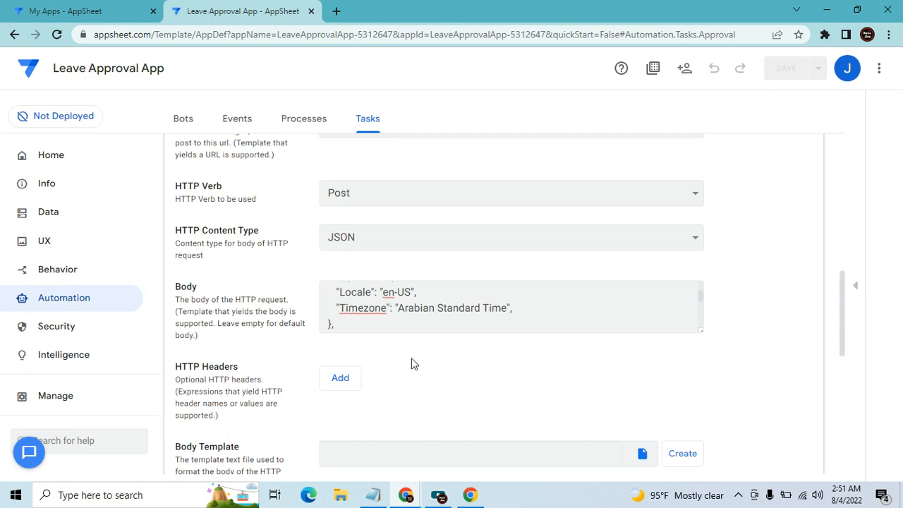
scroll(437, 324, up, 5)
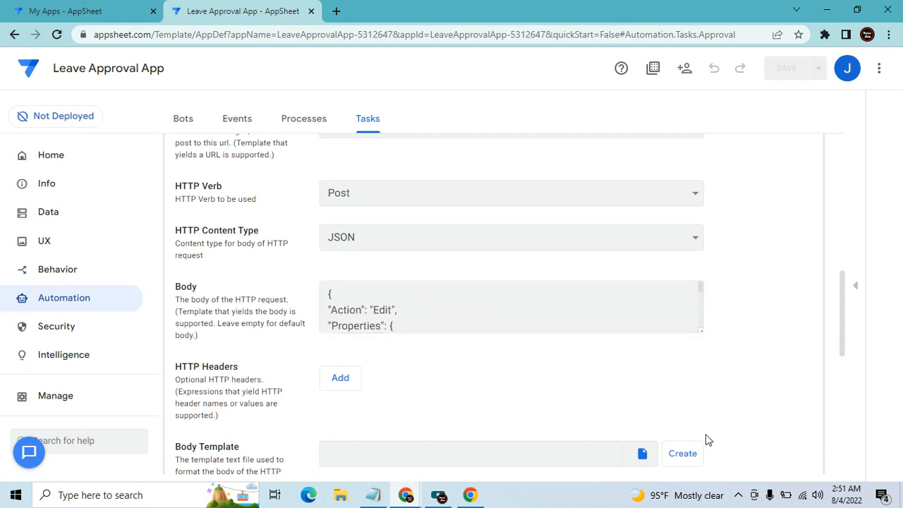
scroll(708, 439, up, 4)
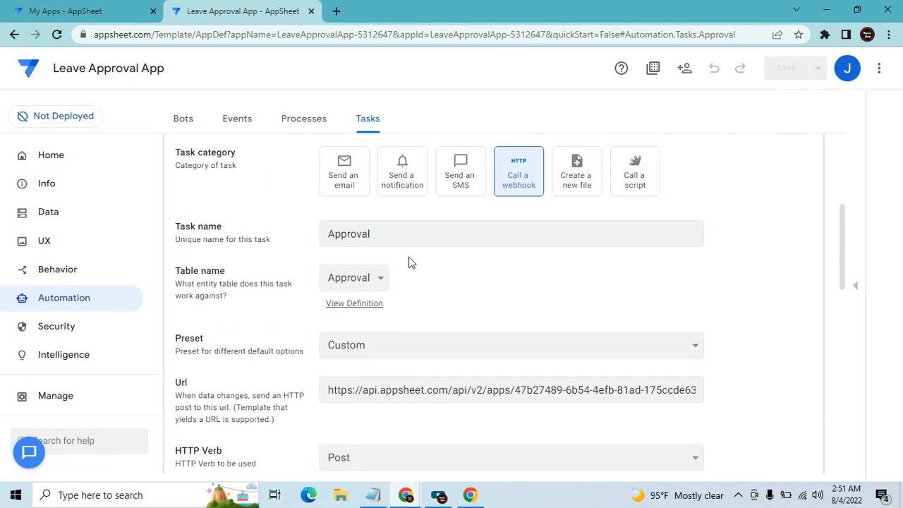
scroll(409, 268, up, 4)
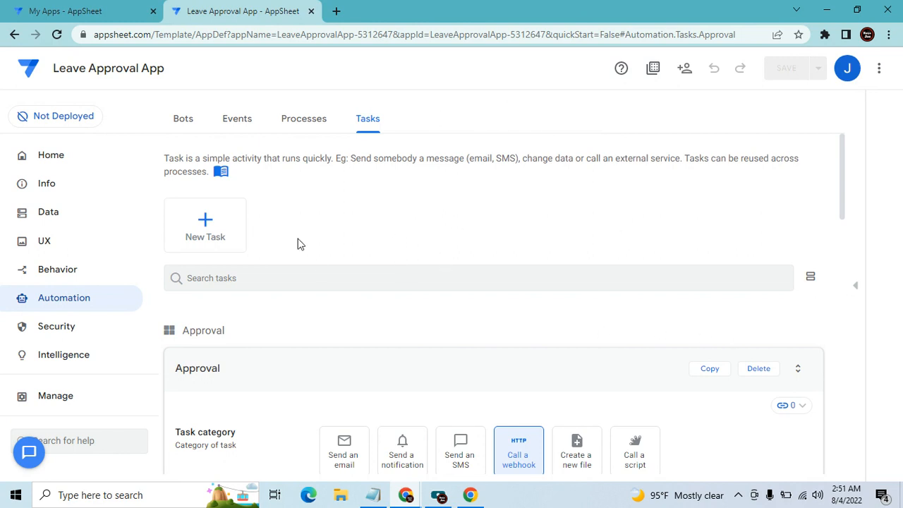
click(181, 121)
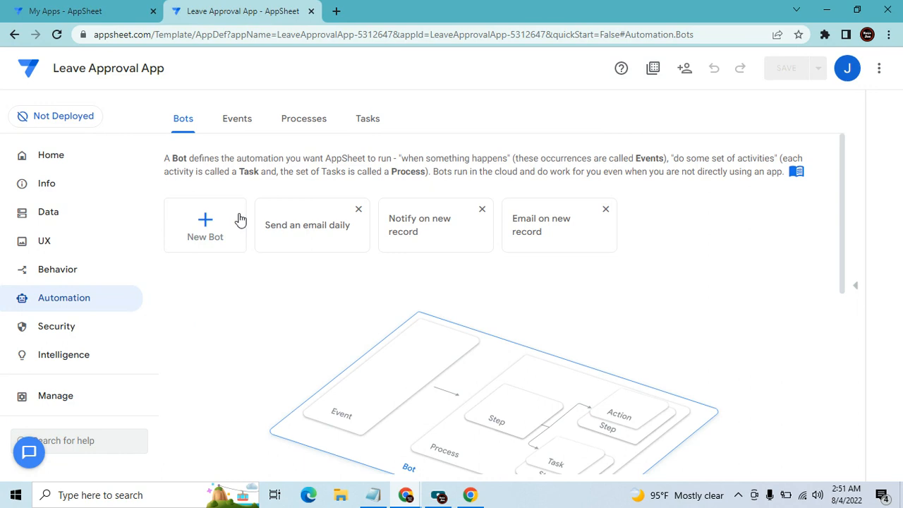
Create a new custom bot and name it Approval
click(206, 224)
scroll(387, 349, down, 2)
click(321, 413)
click(262, 164)
drag(264, 167, 145, 177)
key(BackSpace)
text(Approva)
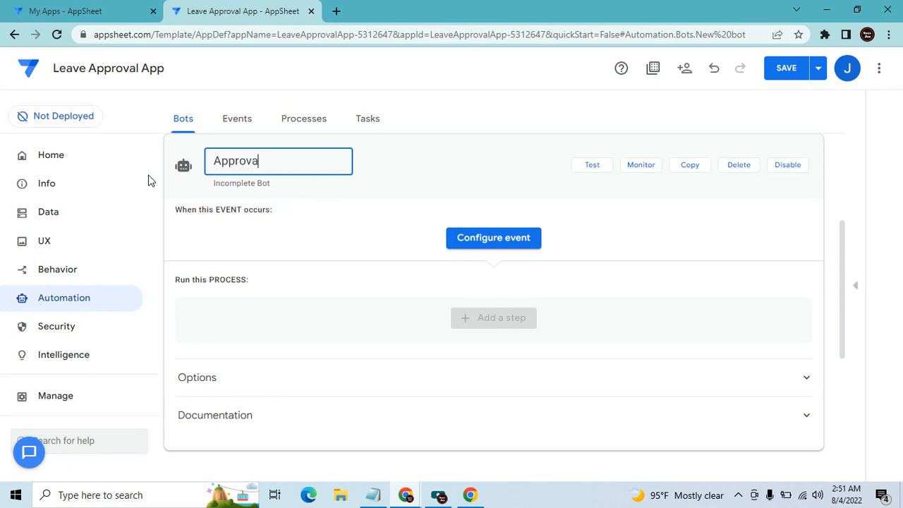
text(l)
key(Tab)
Give the bot a custom event named Approval that fires on Updates only
click(485, 240)
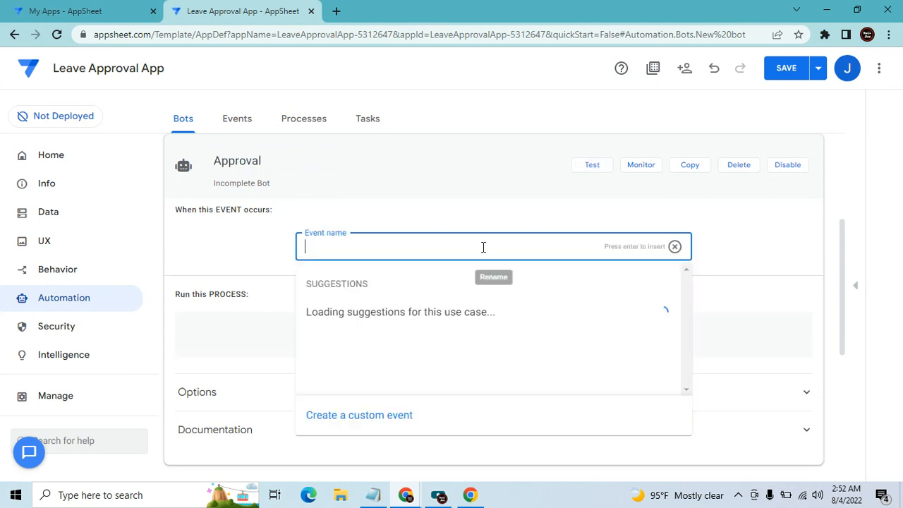
click(399, 422)
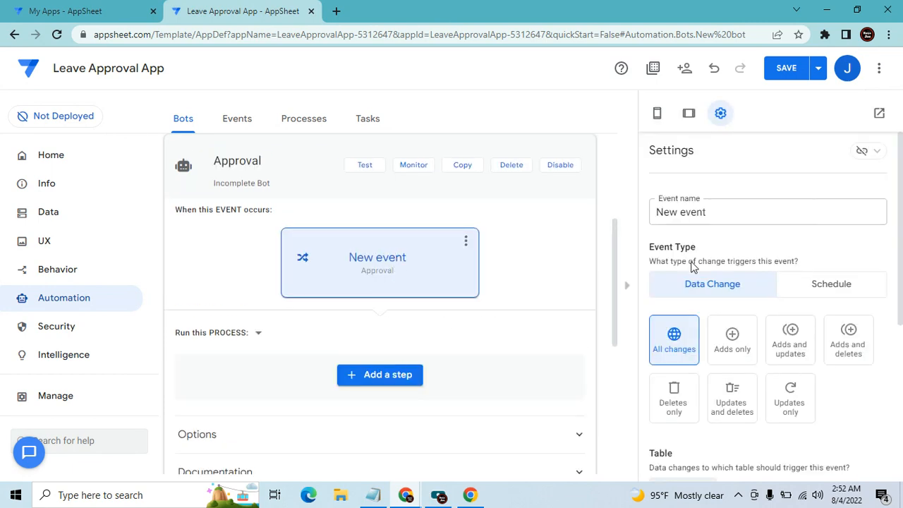
drag(725, 211, 652, 212)
text(Approva)
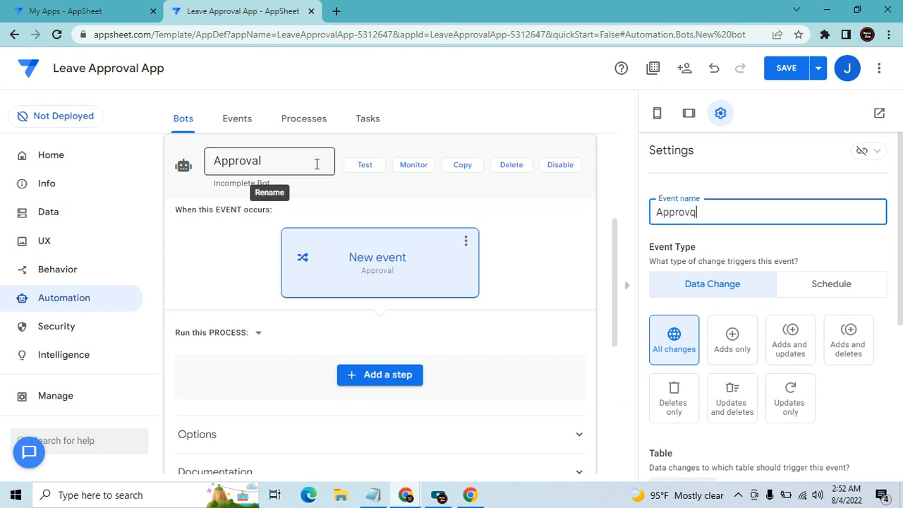
key(Return)
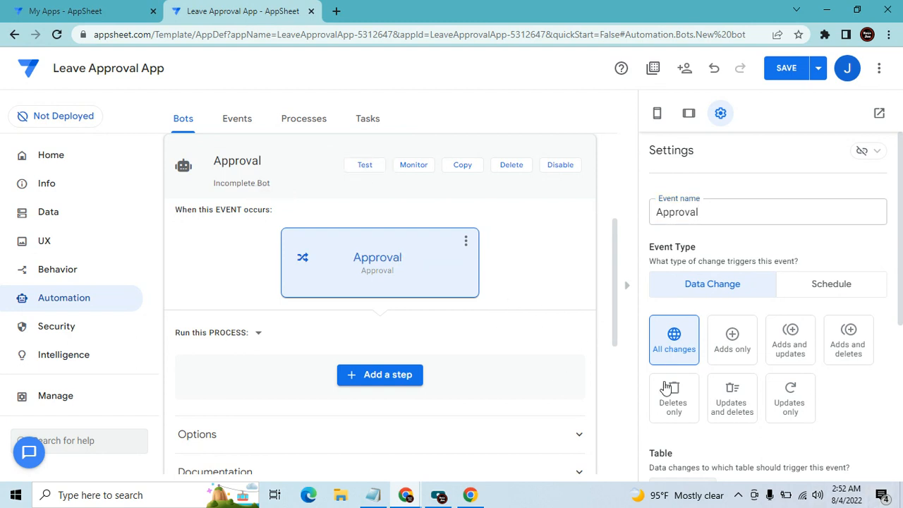
click(793, 399)
Bring the Leave Approval app window forward and show the open browser windows
mouse_move(406, 496)
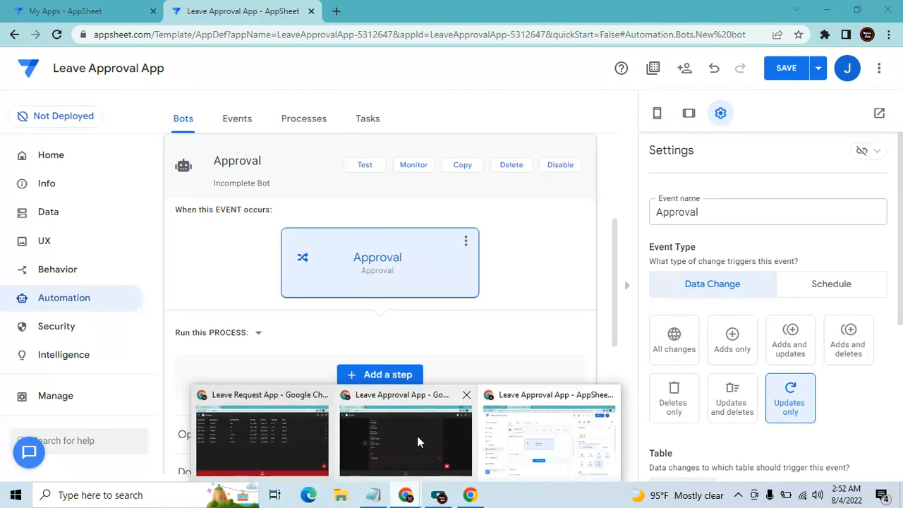
click(417, 436)
click(397, 502)
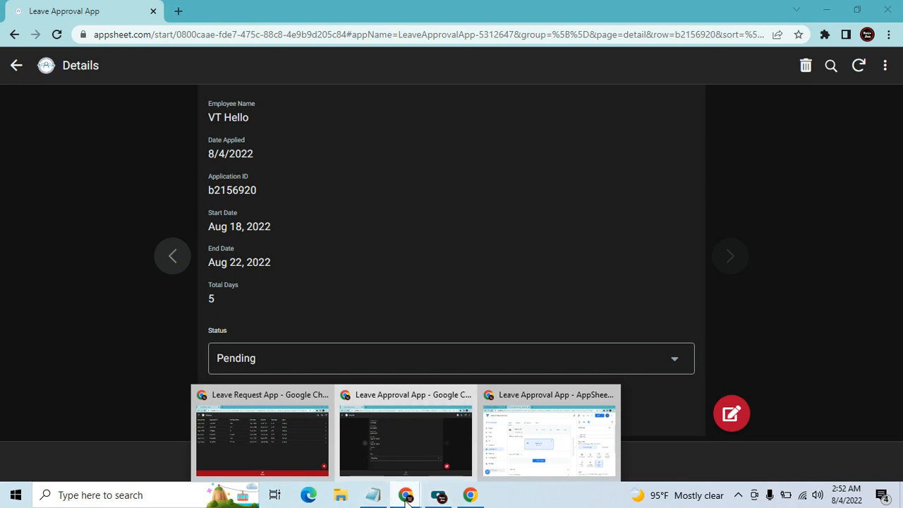
Back in the Leave Approval editor, add a custom step named approval to the bot
click(546, 463)
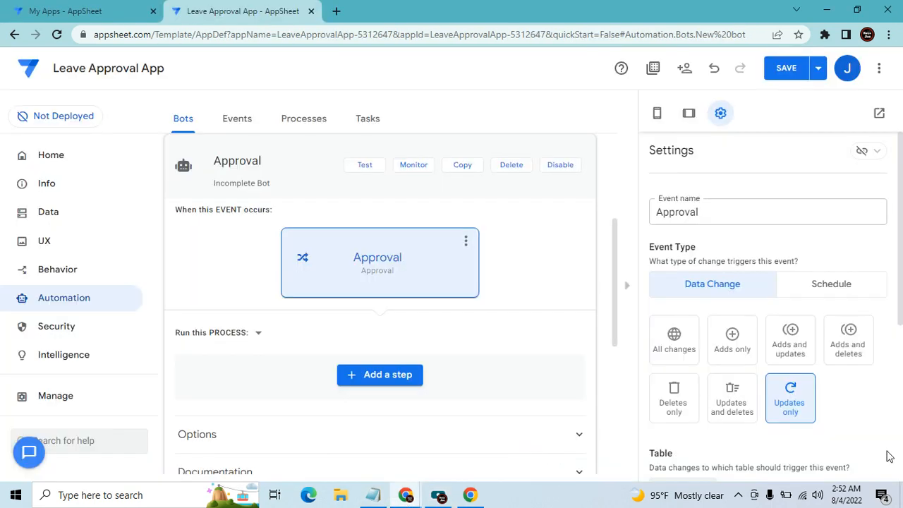
scroll(842, 421, down, 1)
scroll(385, 338, down, 2)
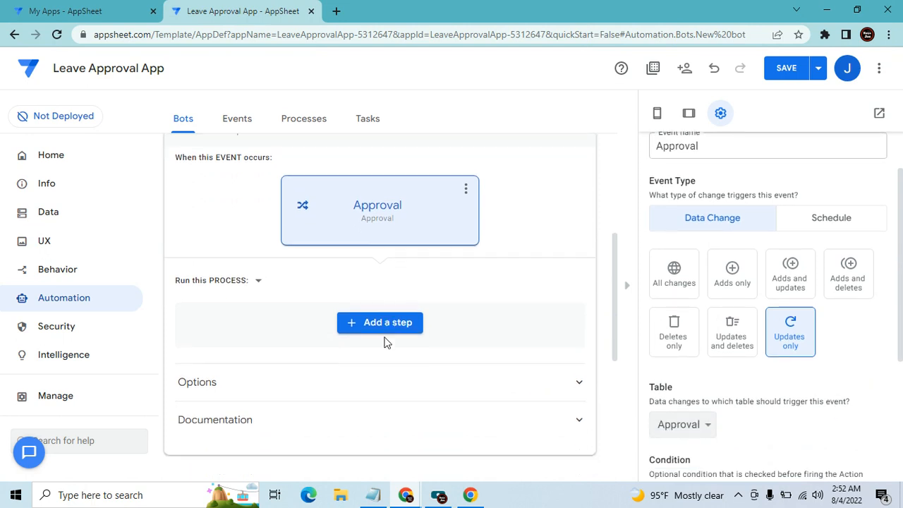
click(395, 247)
click(401, 419)
click(414, 248)
key(ctrl+a)
text(approval)
key(Return)
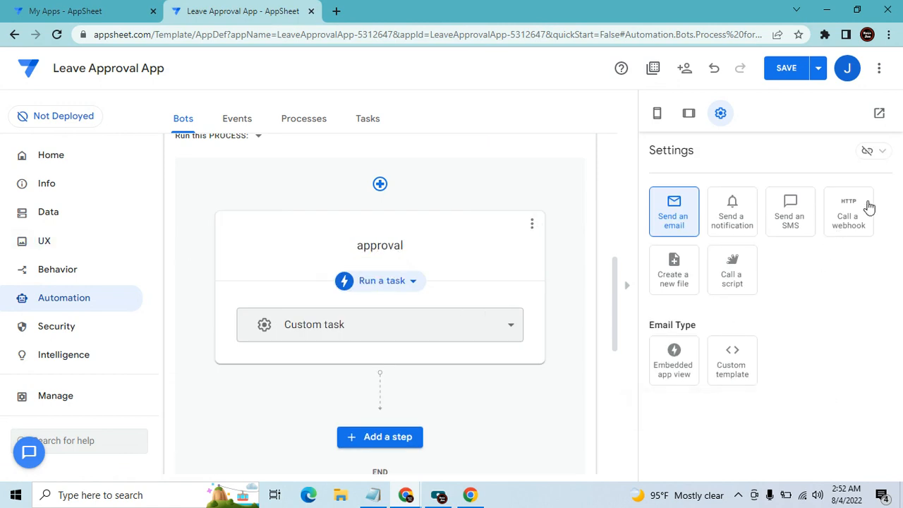
Make the approval step call a webhook using the existing Approval task, and save
click(866, 205)
scroll(493, 349, down, 1)
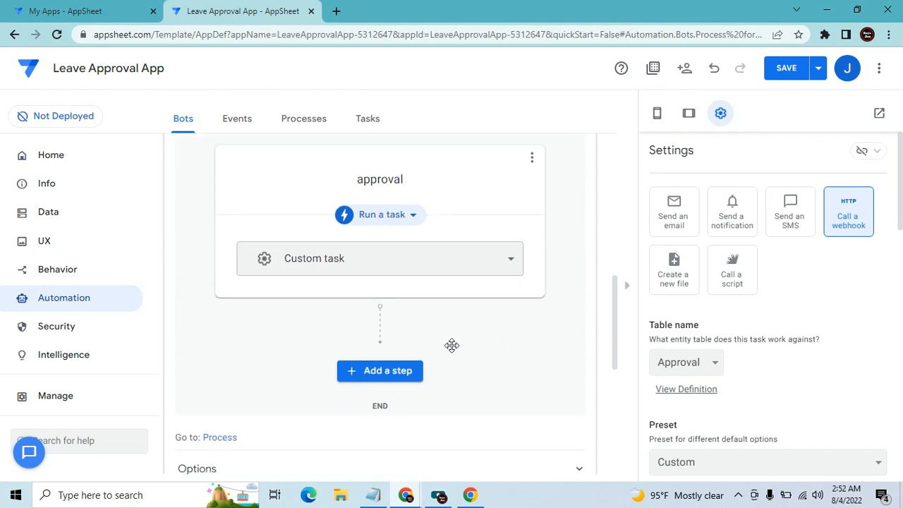
click(514, 261)
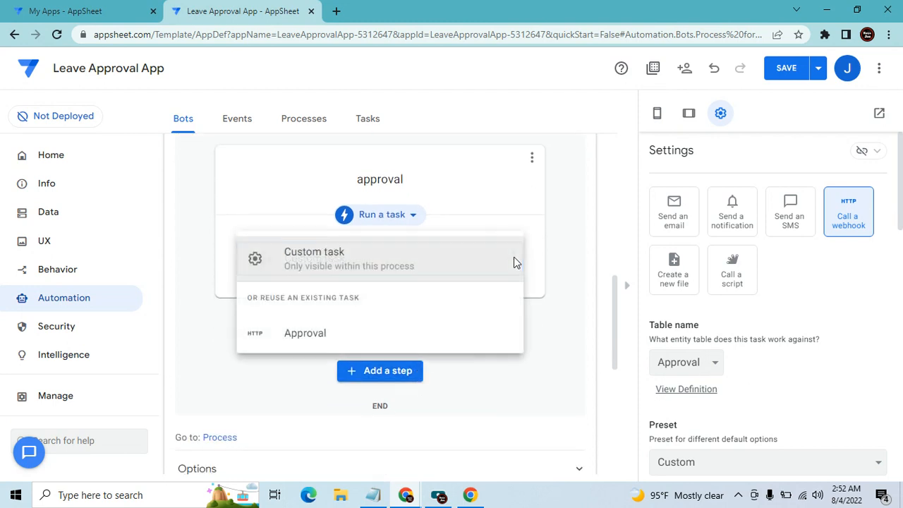
click(363, 336)
click(790, 84)
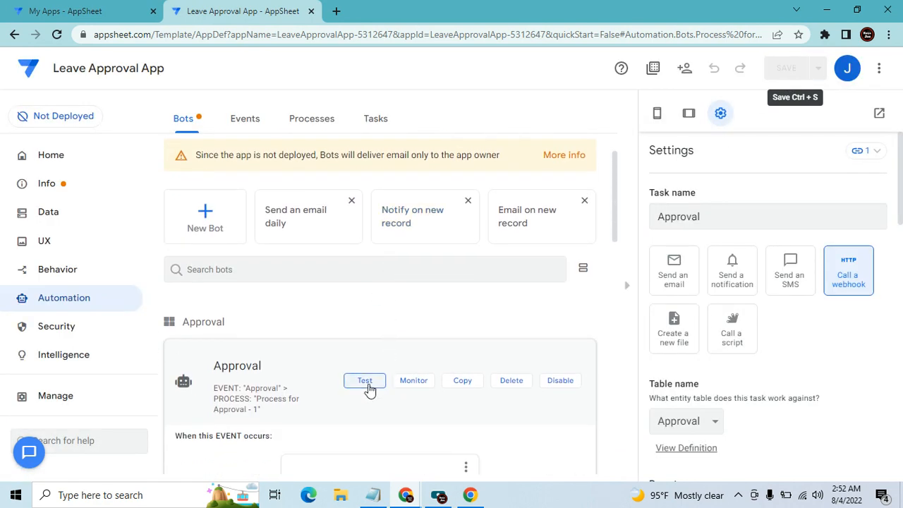
Test the Approval bot, then switch to the Leave Request app window
click(364, 380)
mouse_move(415, 500)
click(299, 452)
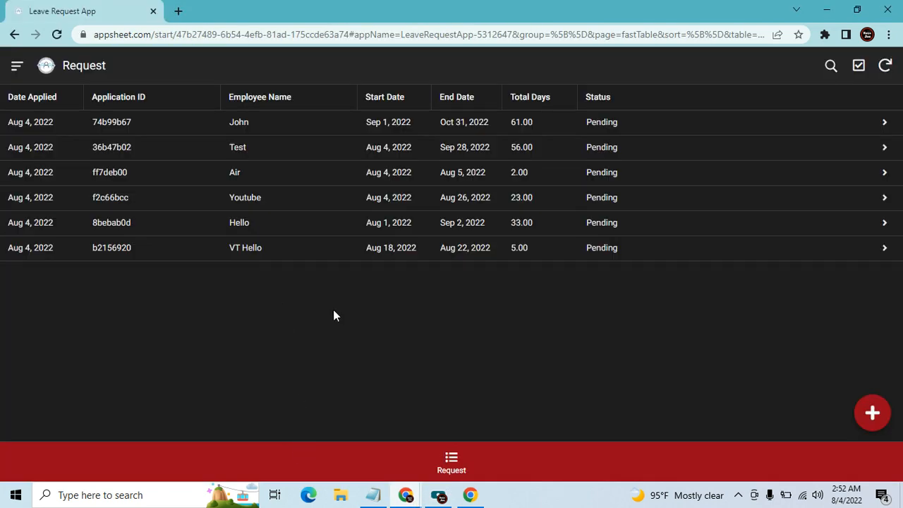
Compare the Approval table in Leave Approval with the Leave Request app
mouse_move(408, 495)
click(442, 438)
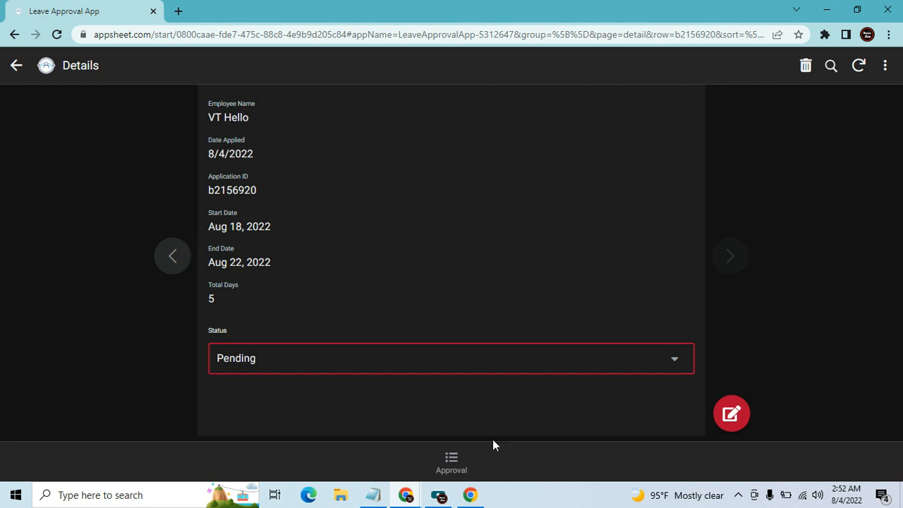
click(16, 67)
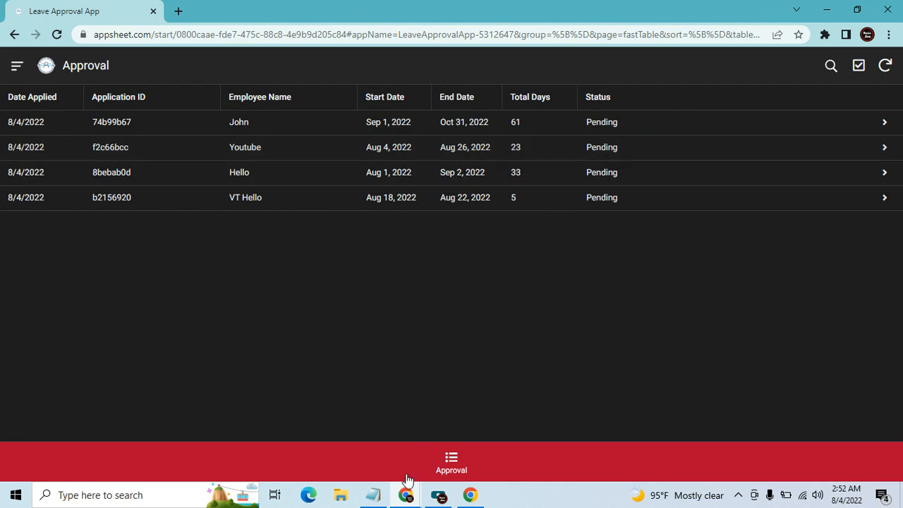
mouse_move(408, 498)
click(240, 429)
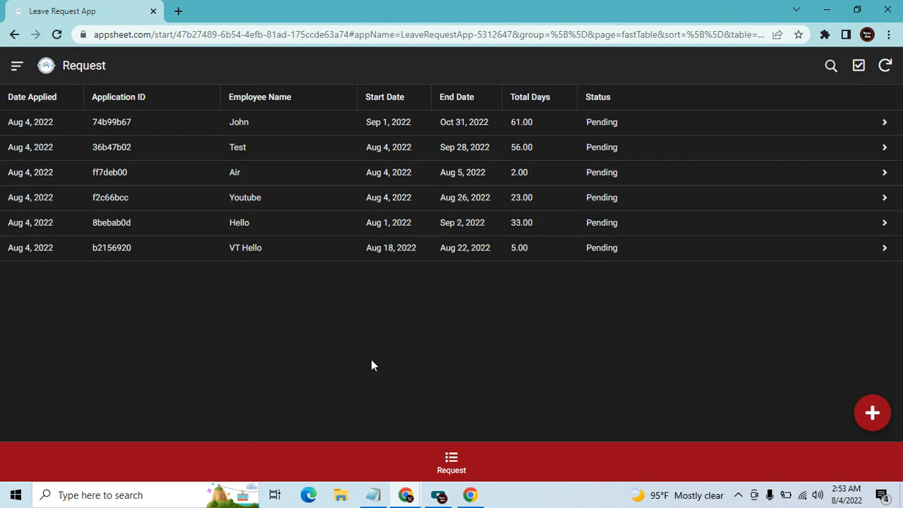
mouse_move(396, 500)
click(413, 432)
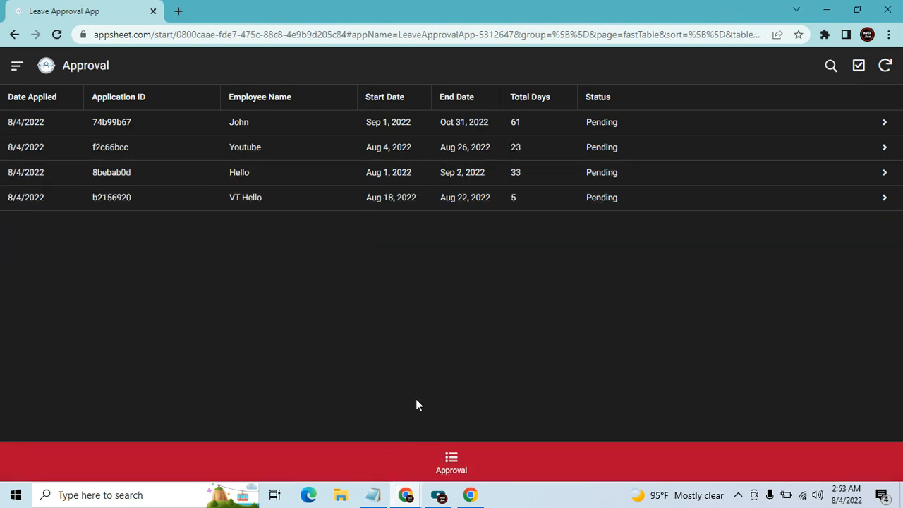
Set the Youtube request's Status to Approved and sync the change
click(309, 150)
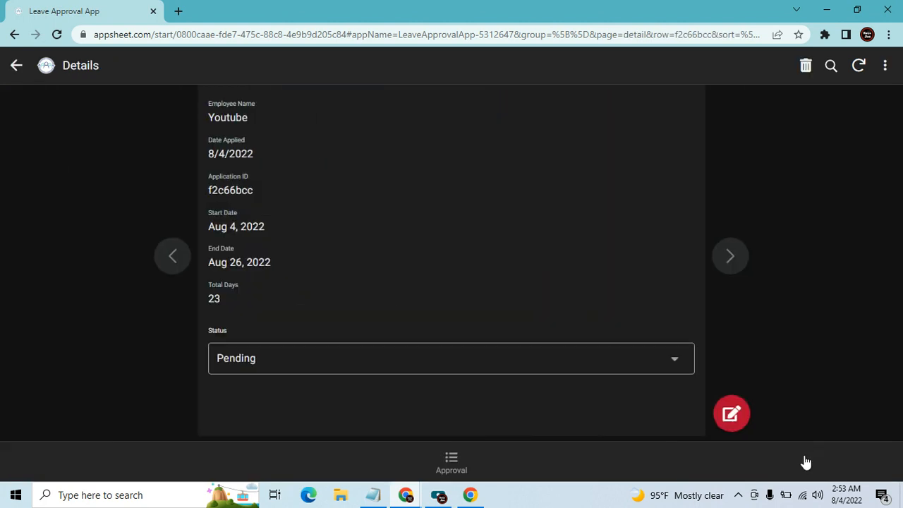
click(663, 357)
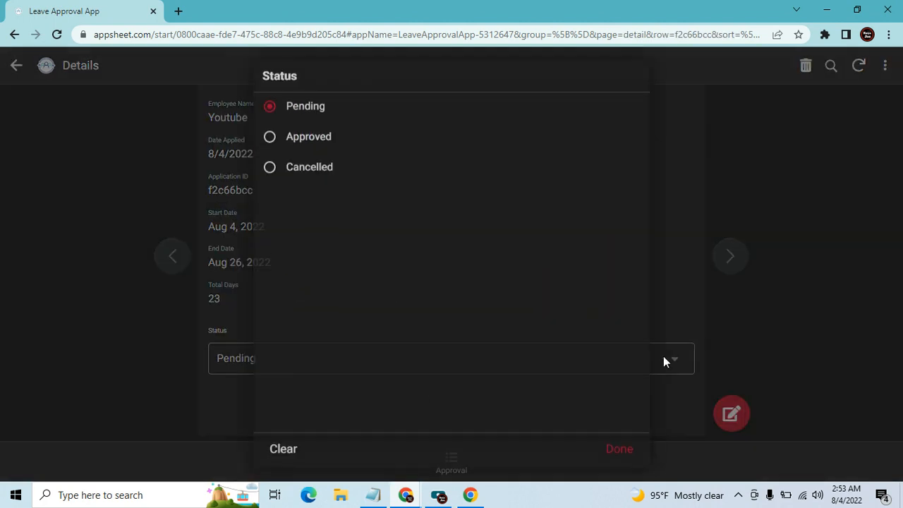
click(332, 141)
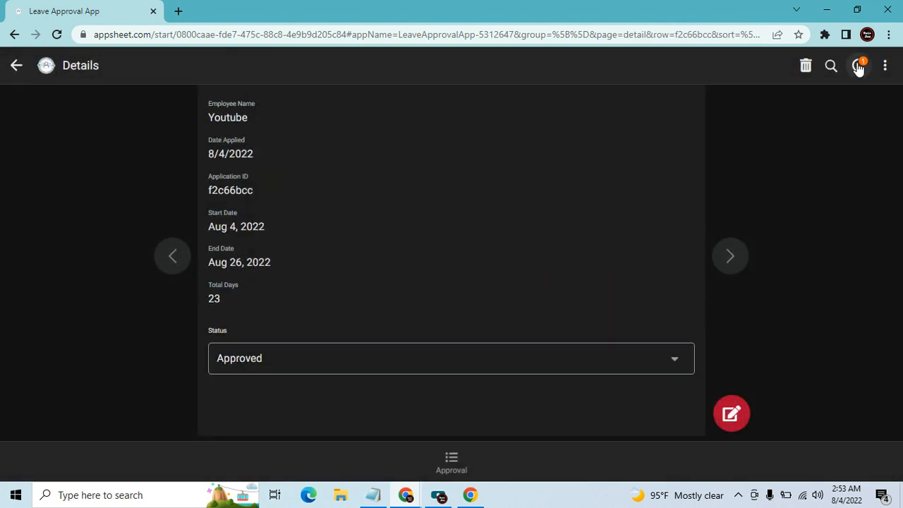
click(858, 66)
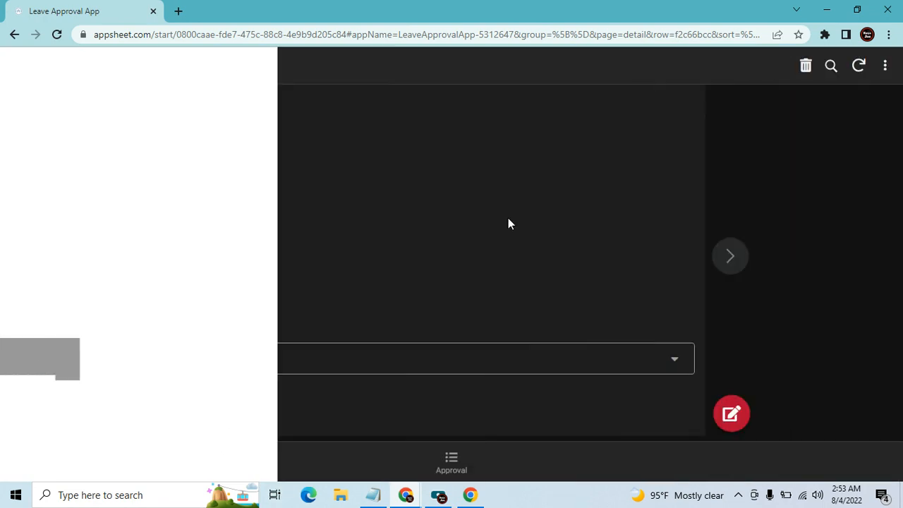
click(453, 471)
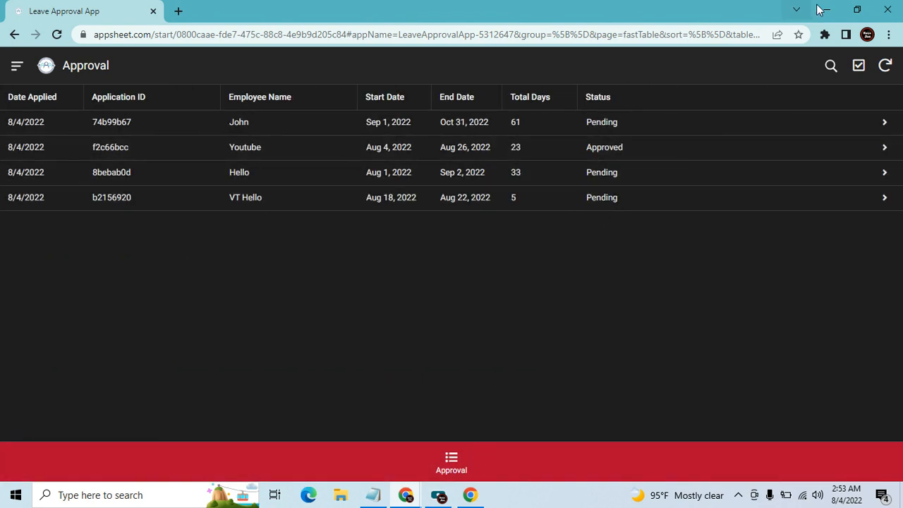
Shrink the Approval window, sync Leave Request, and bring up the bot's test results
click(856, 11)
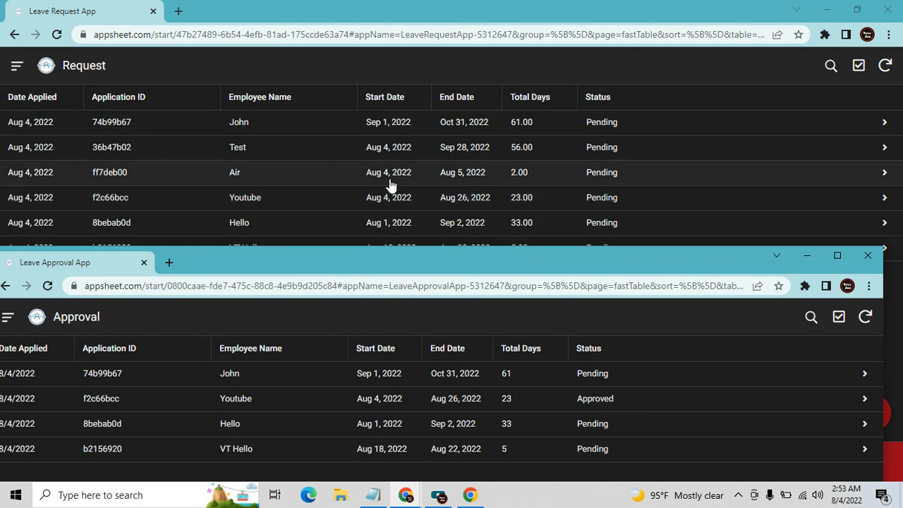
click(885, 65)
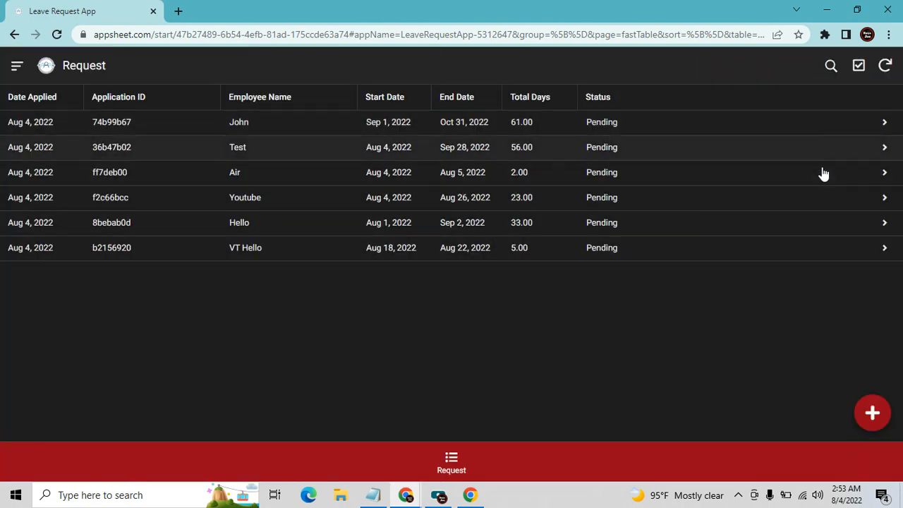
mouse_move(436, 493)
click(407, 432)
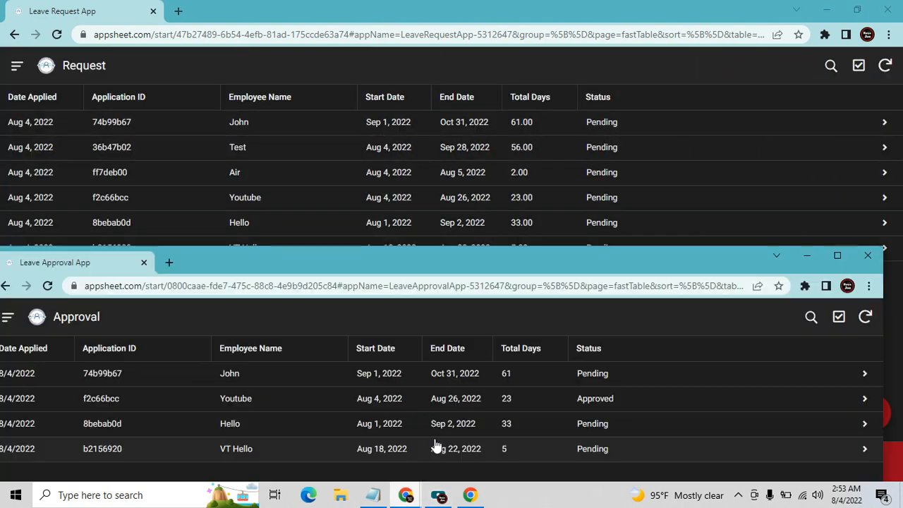
drag(587, 256, 579, 221)
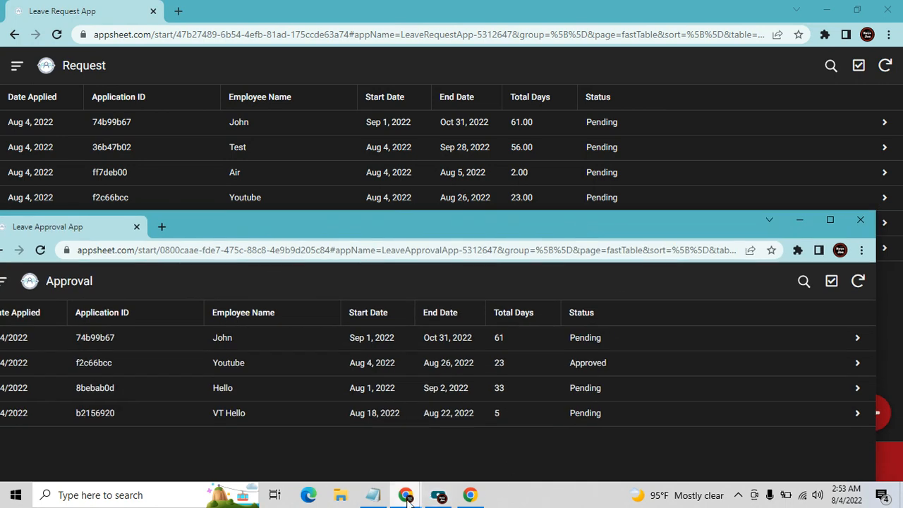
mouse_move(405, 494)
click(562, 432)
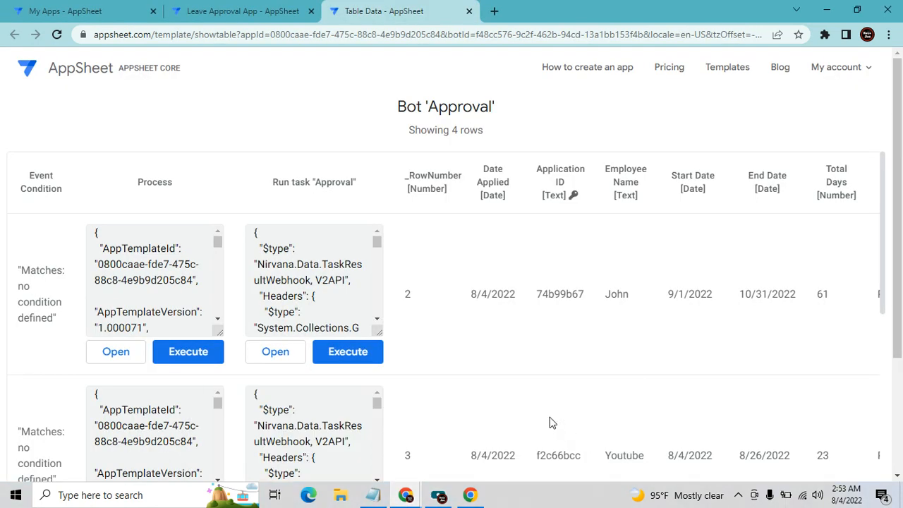
Return to the Leave Approval editor and run a new Approval bot test
click(280, 6)
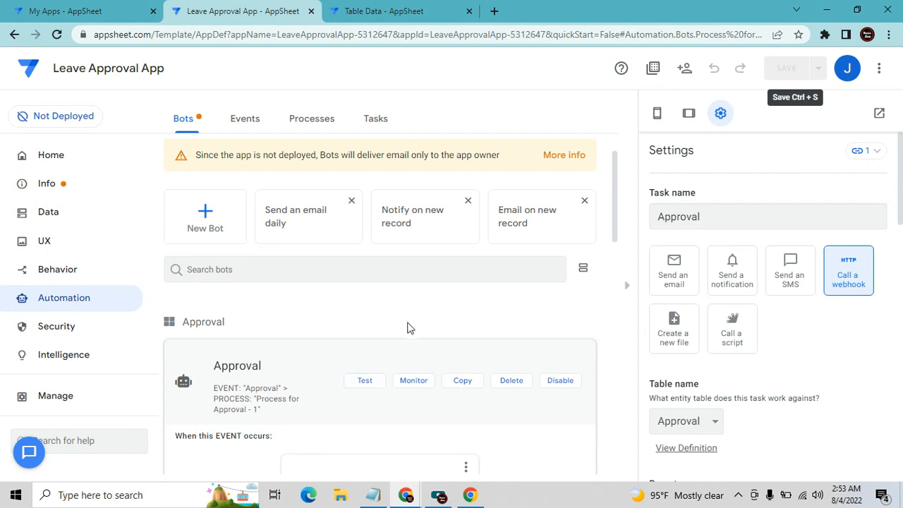
click(364, 381)
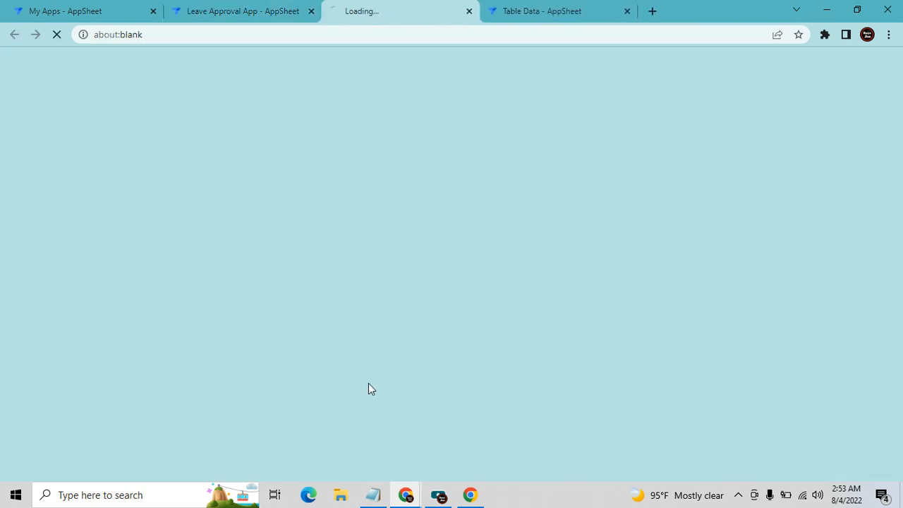
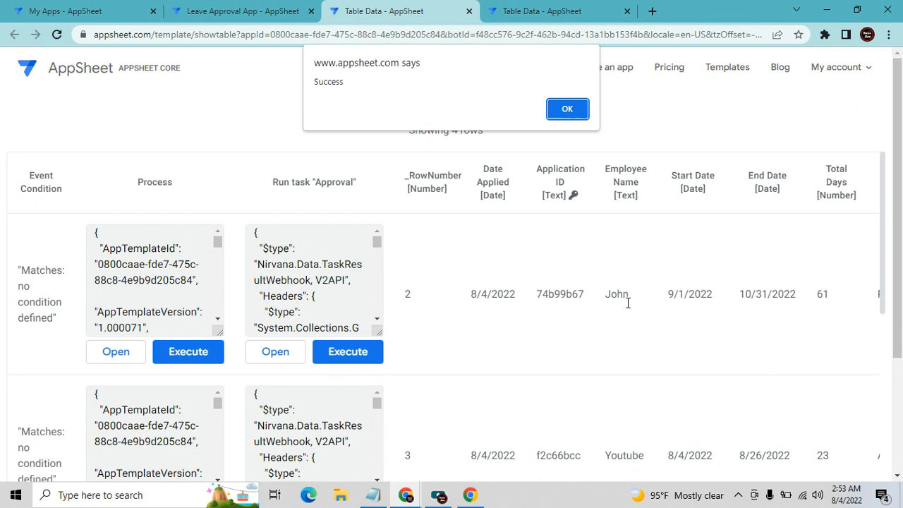
Run the Approval task for the row 3 request (8/4/2022–8/26/2022), dismissing both Success alerts
click(570, 107)
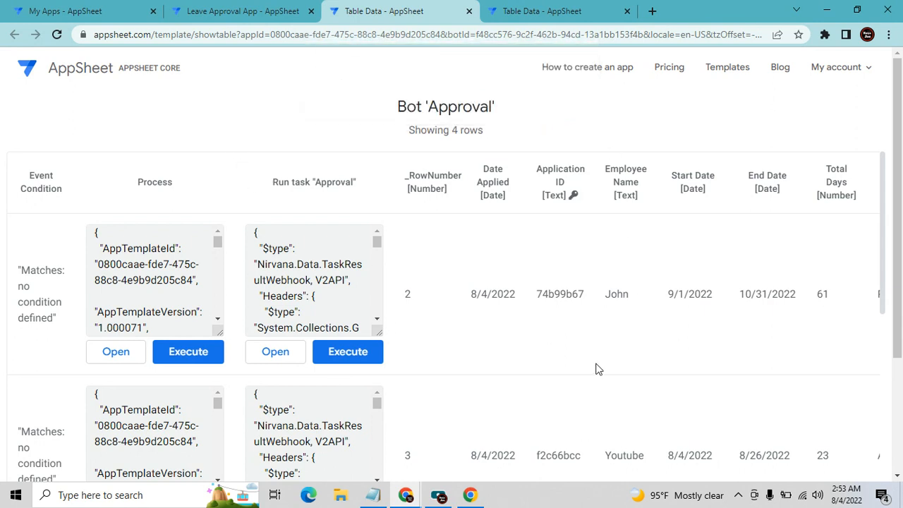
scroll(598, 369, down, 2)
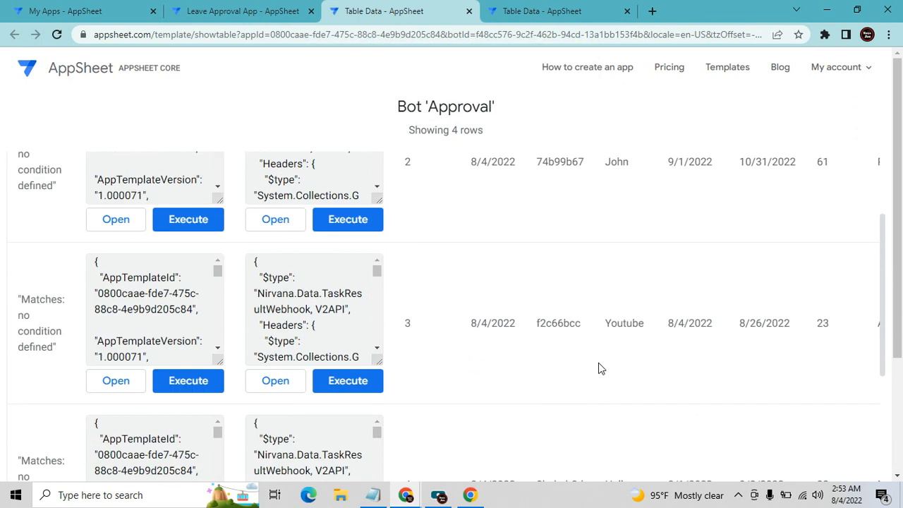
click(354, 388)
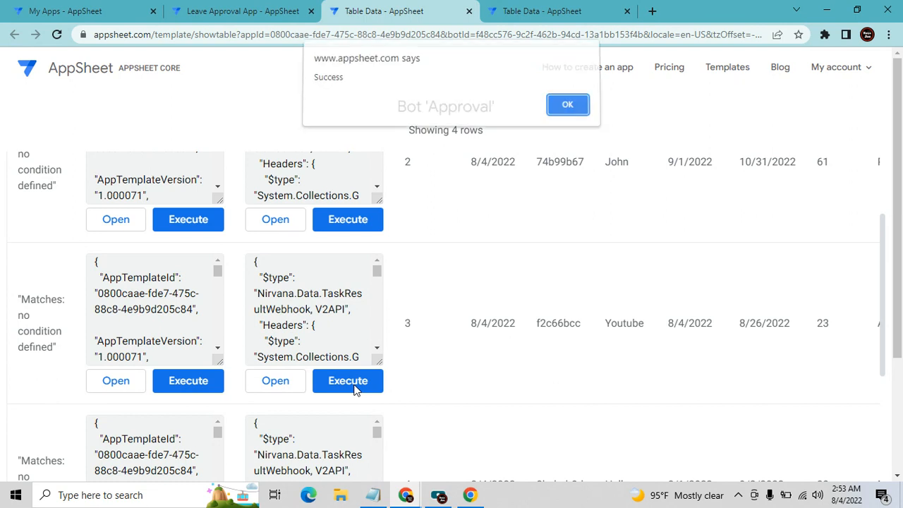
click(568, 110)
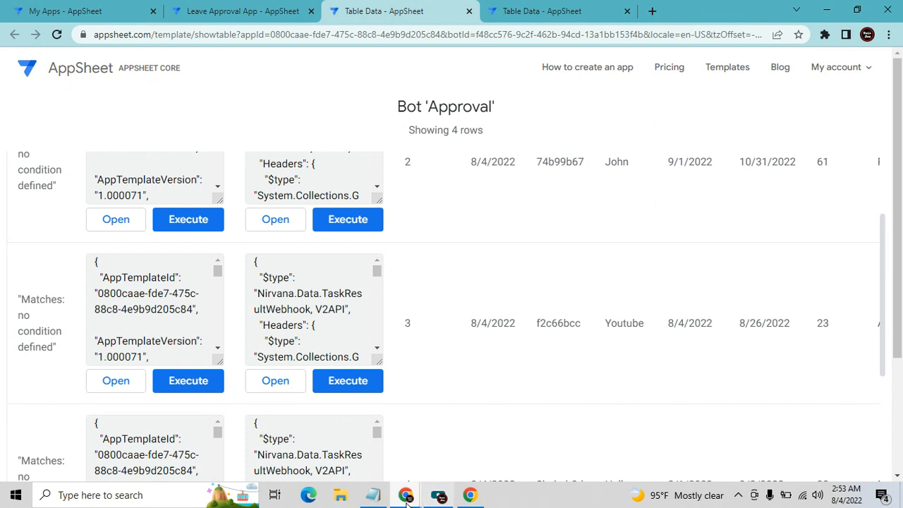
Sync the Leave Request App to pull the updated statuses
mouse_move(408, 501)
click(248, 440)
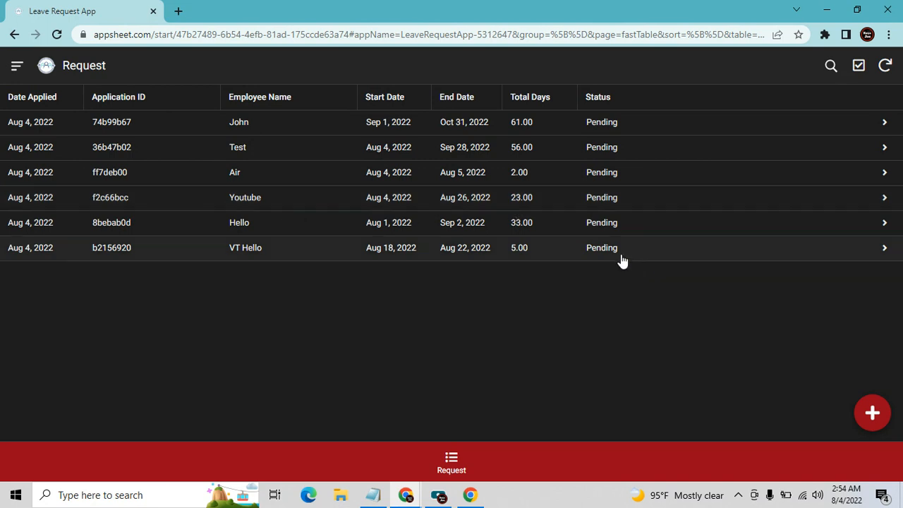
click(885, 66)
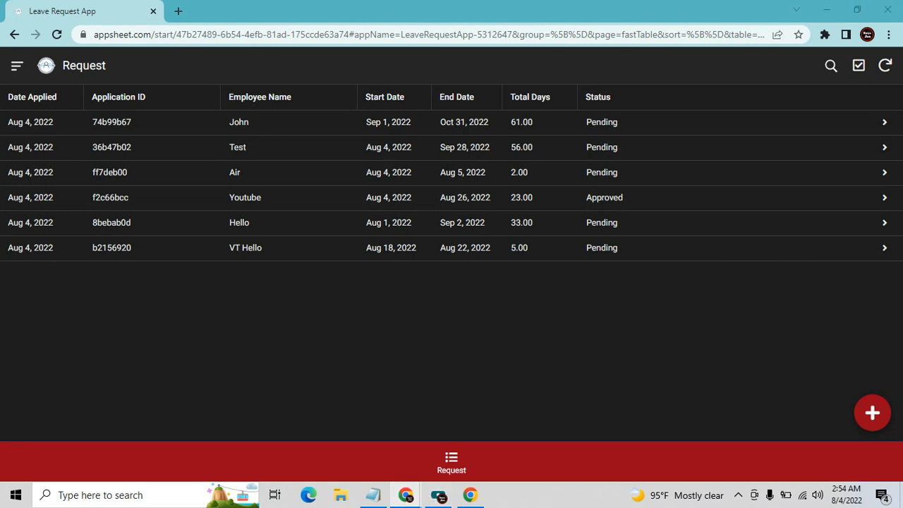
In the maximized Leave Approval App, set the first record's Status to Cancelled and sync
mouse_move(435, 487)
click(433, 453)
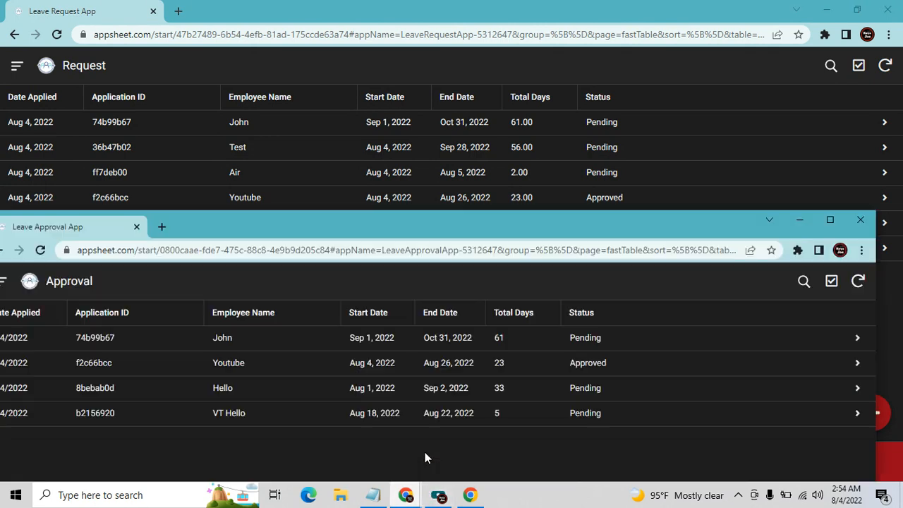
click(830, 220)
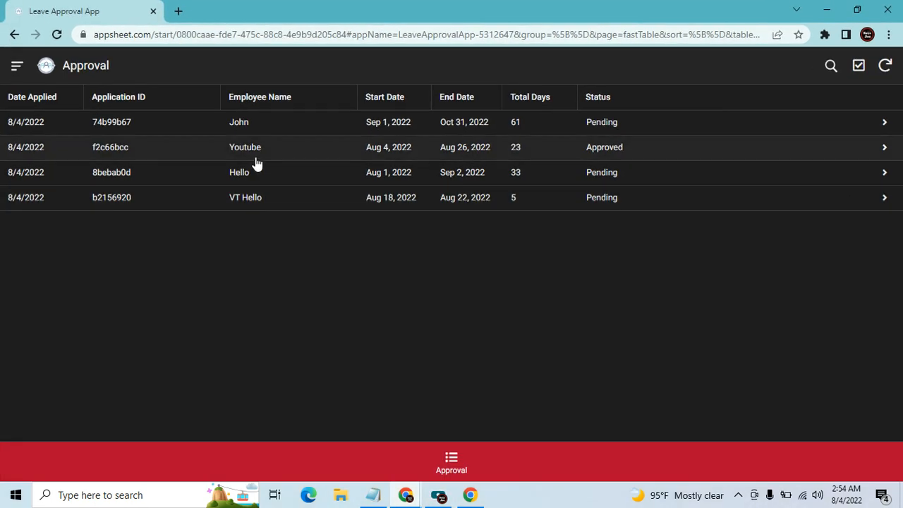
click(264, 128)
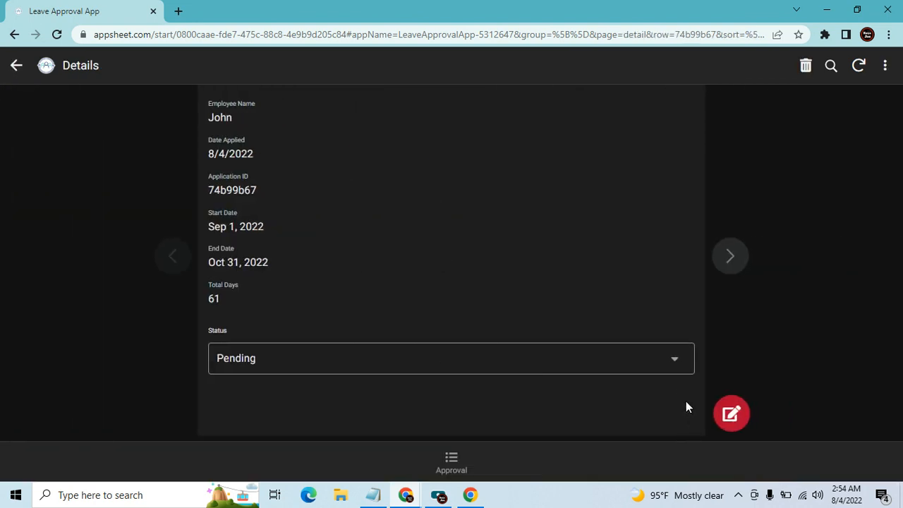
click(671, 362)
click(311, 171)
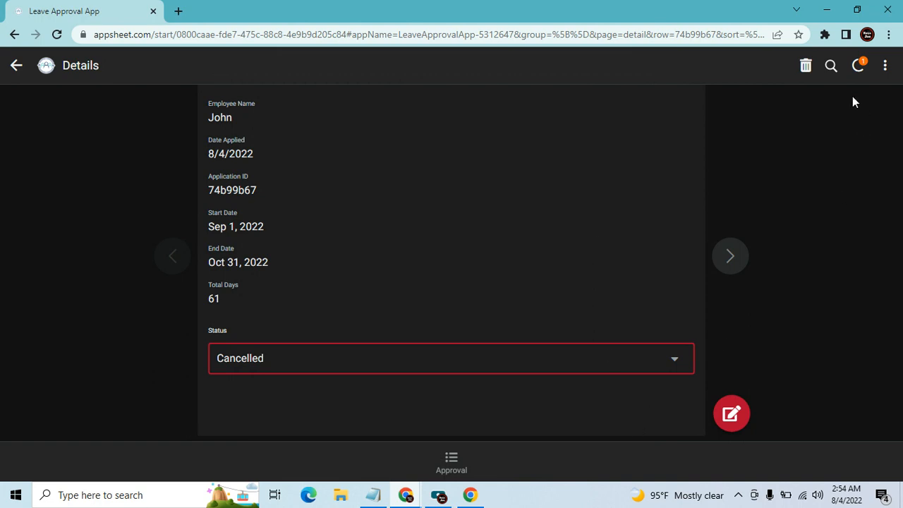
click(855, 67)
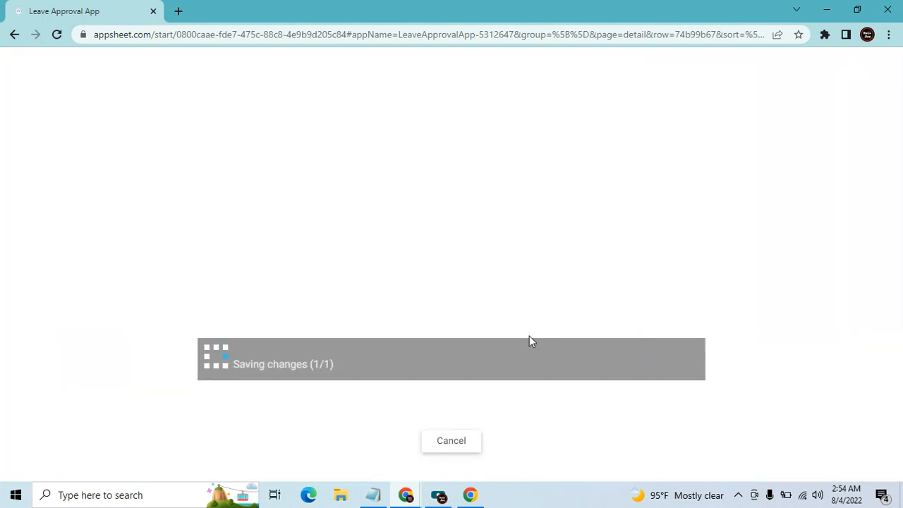
mouse_move(408, 494)
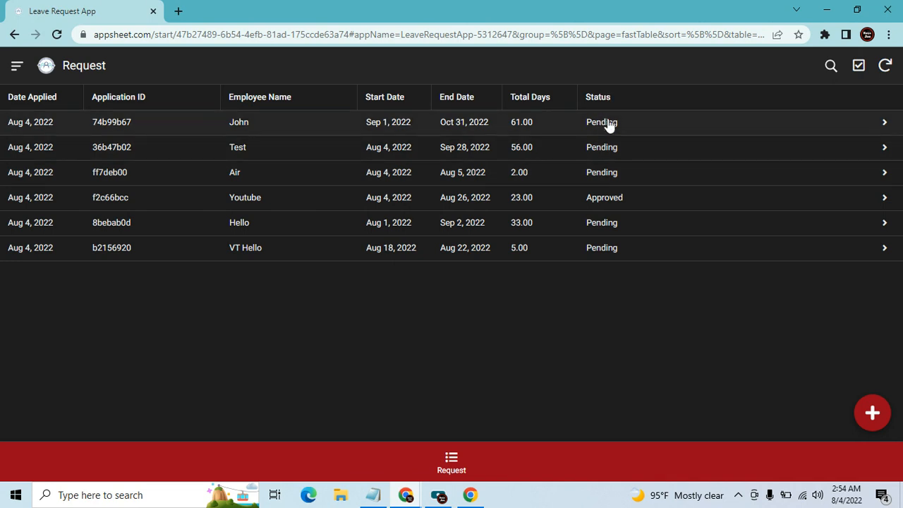
After syncing, submit a new request for 'Thank You' from August 4 to August 25, 2022
click(885, 65)
click(886, 411)
click(314, 283)
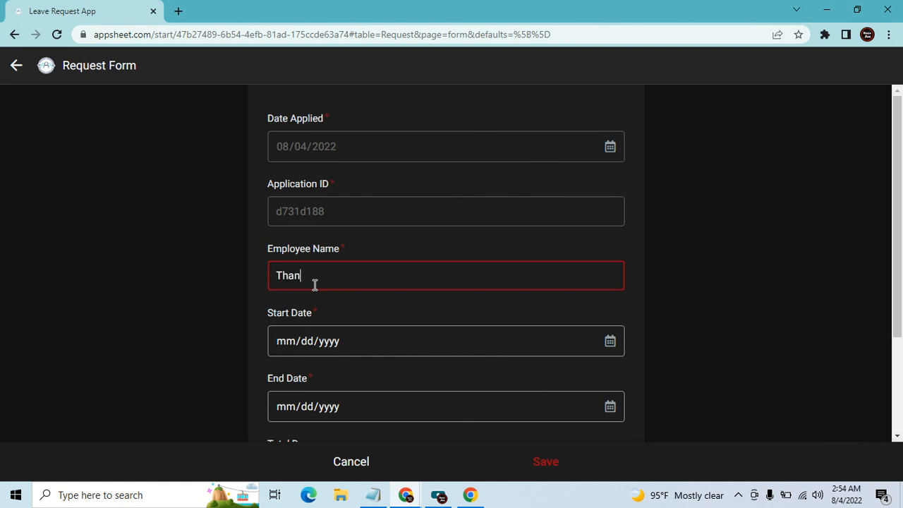
text(Thank You)
key(Tab)
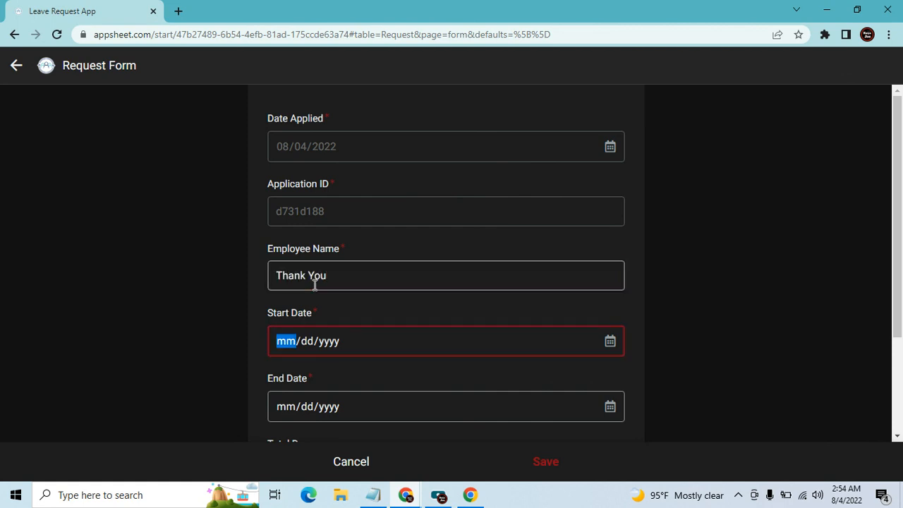
click(610, 342)
click(358, 200)
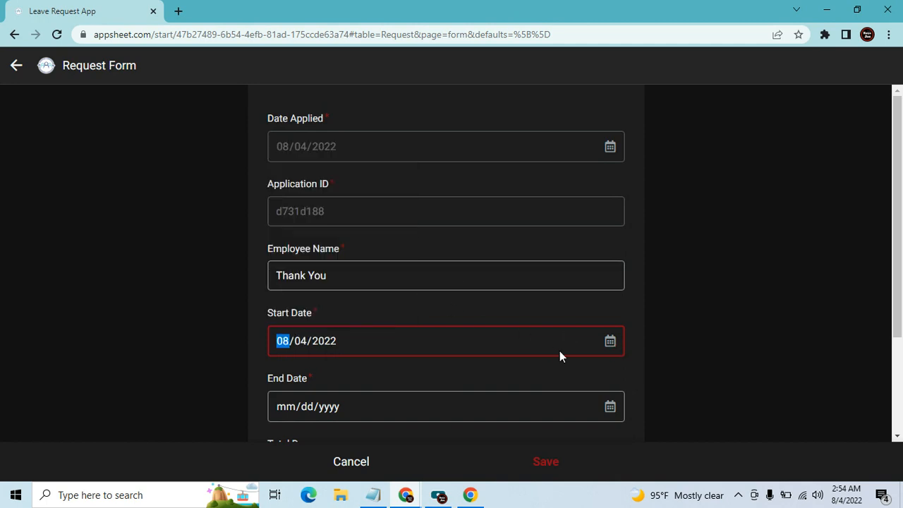
click(609, 406)
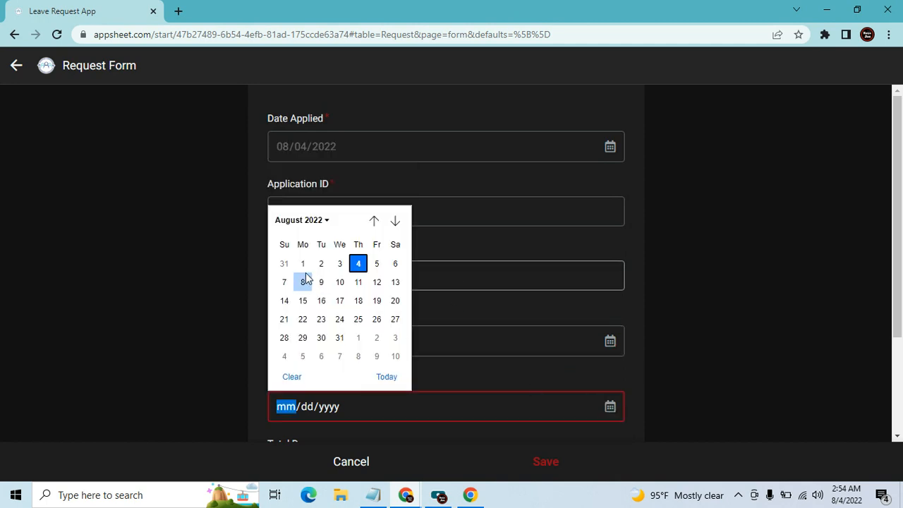
click(357, 321)
click(543, 461)
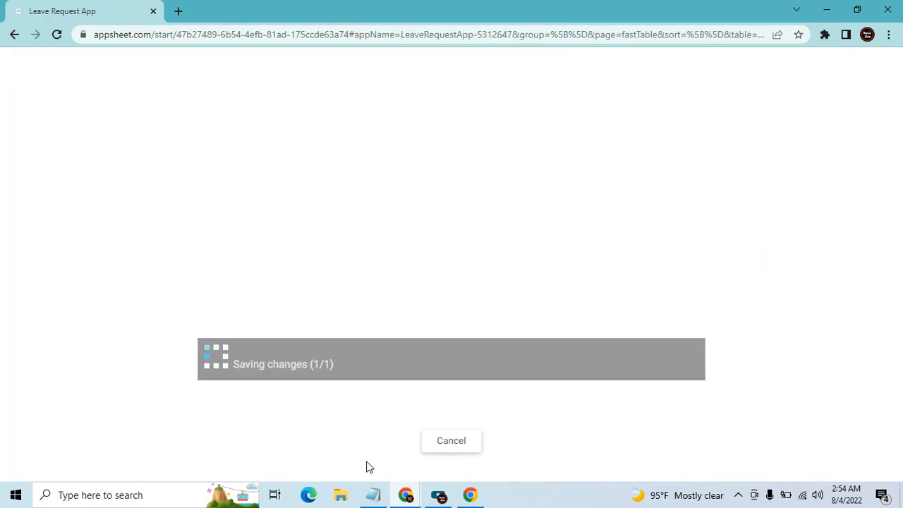
Sync the Leave Approval App's record list to fetch the new Thank You request
mouse_move(404, 496)
click(412, 443)
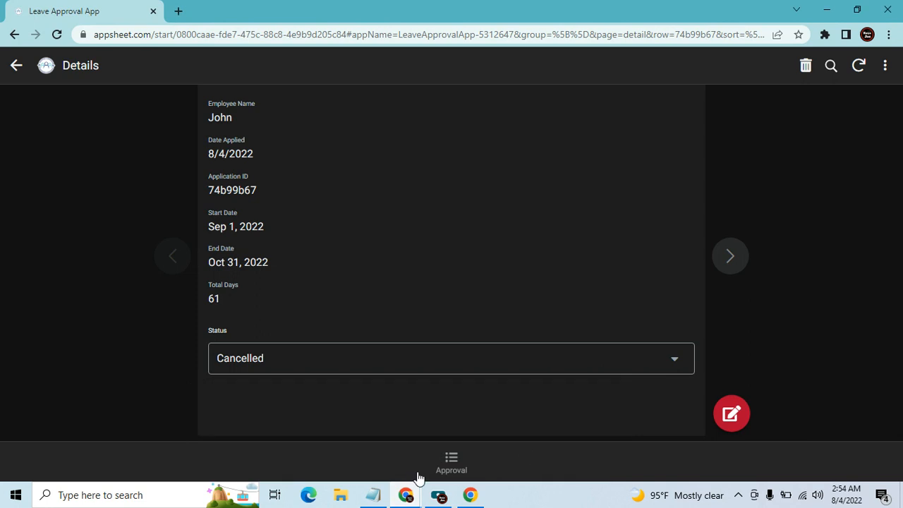
click(452, 462)
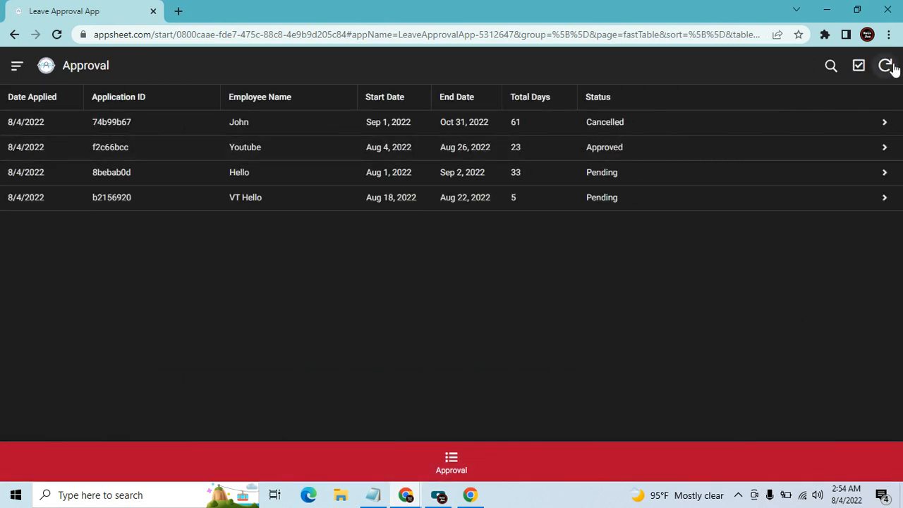
click(886, 66)
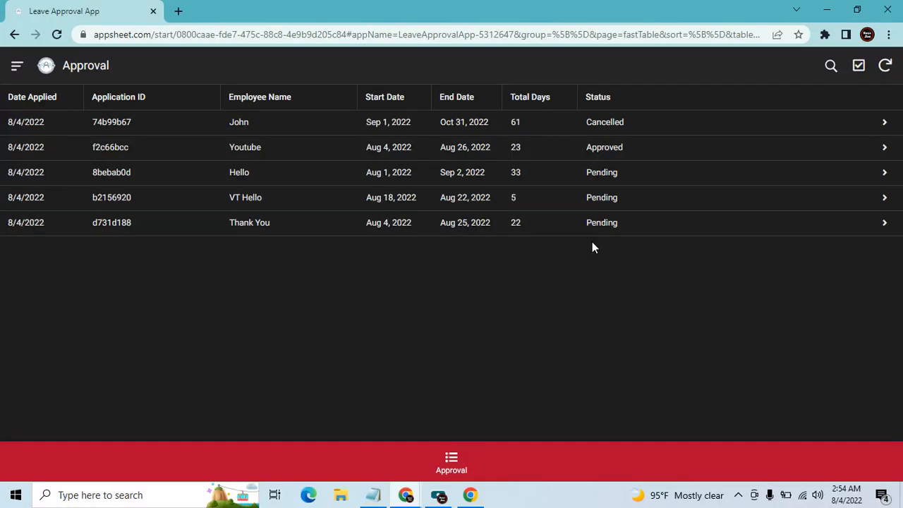
mouse_move(399, 498)
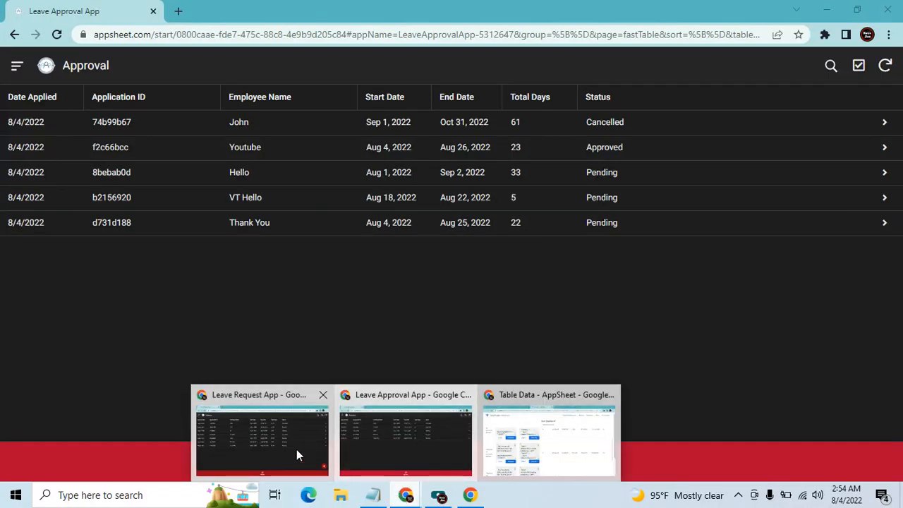
click(312, 450)
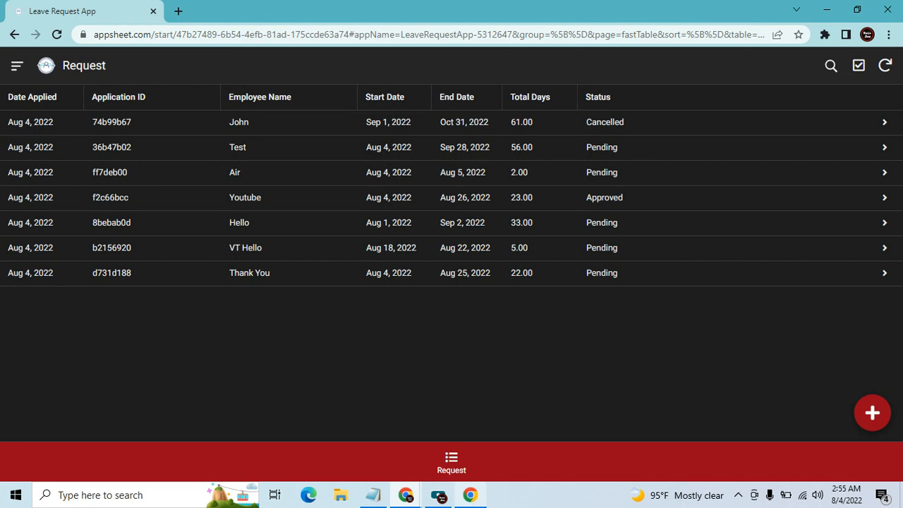
mouse_move(406, 495)
click(387, 440)
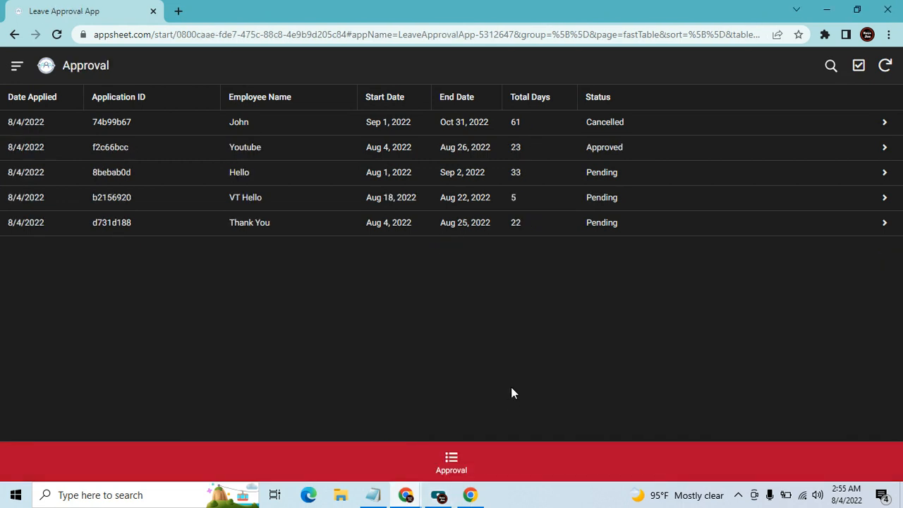
Set the Thank You application's Status to Approved, then sync the Leave Request App
click(321, 233)
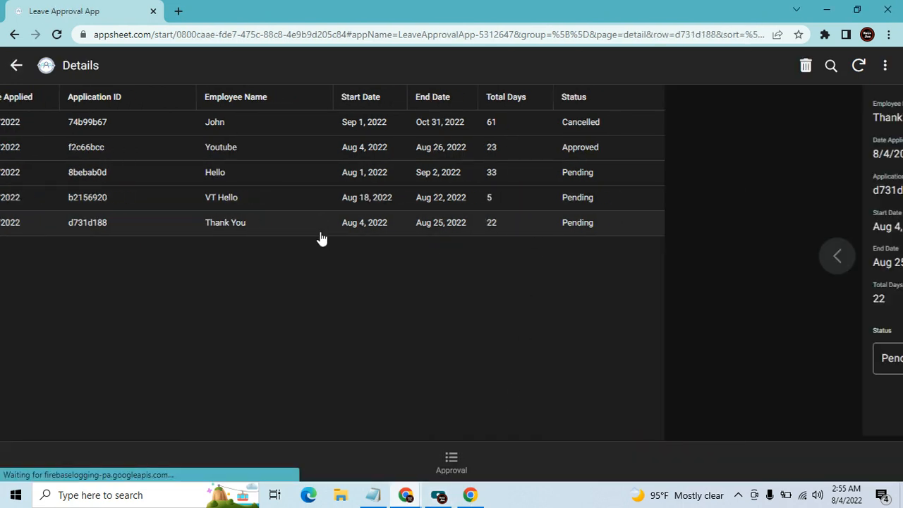
click(544, 370)
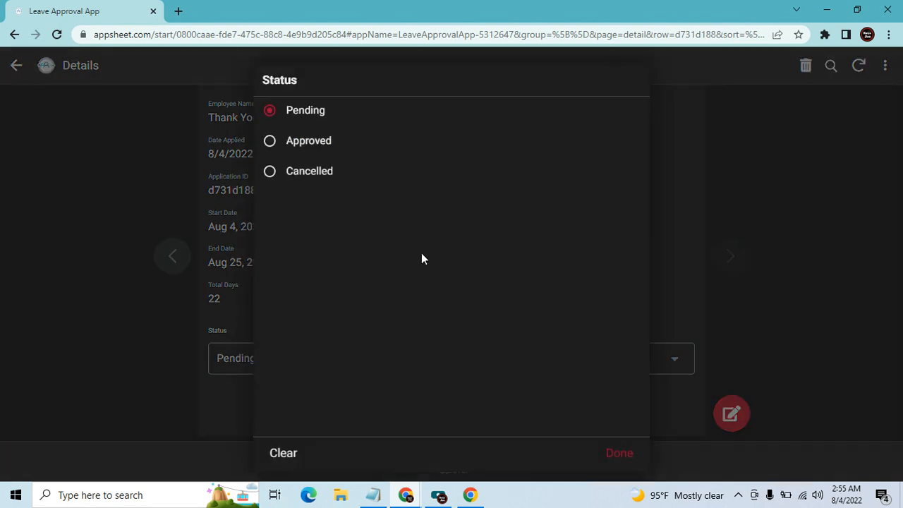
click(302, 141)
click(848, 70)
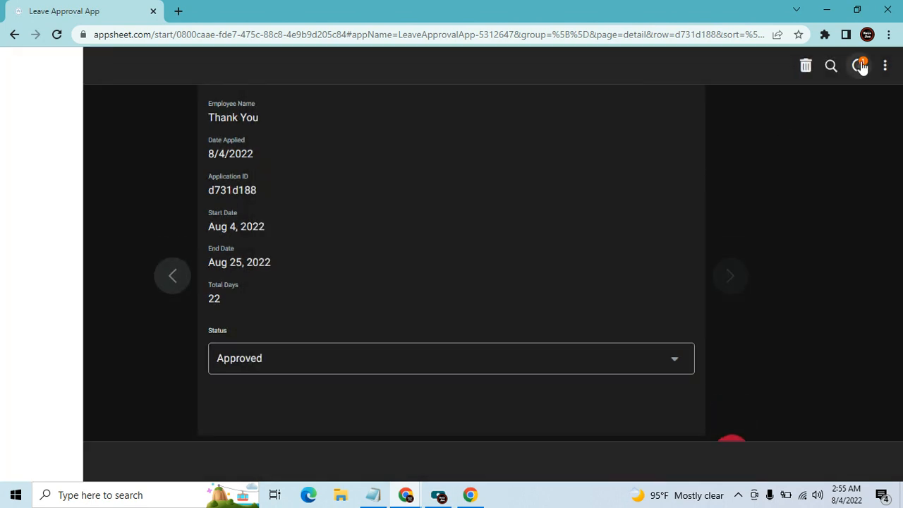
click(409, 492)
click(254, 423)
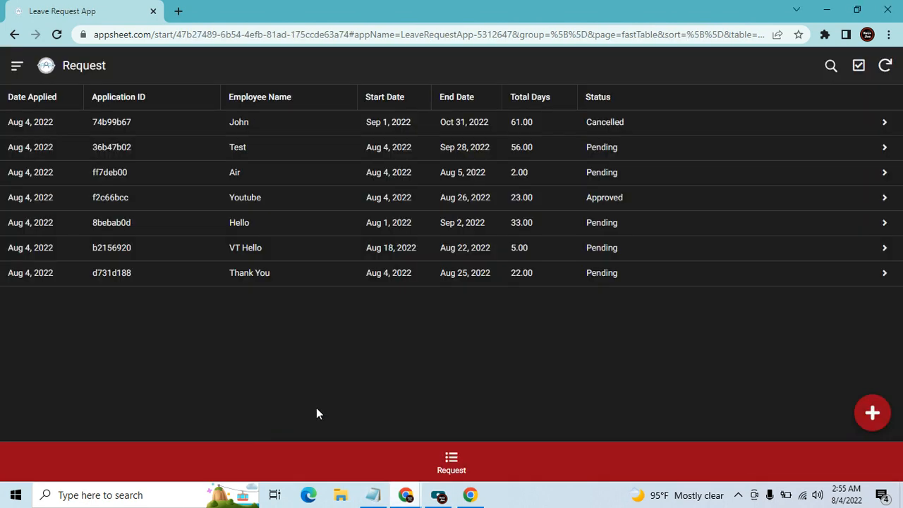
click(884, 66)
Close the Table Data page and show the Approval task in Automation > Tasks with the preview hidden
mouse_move(406, 494)
click(541, 441)
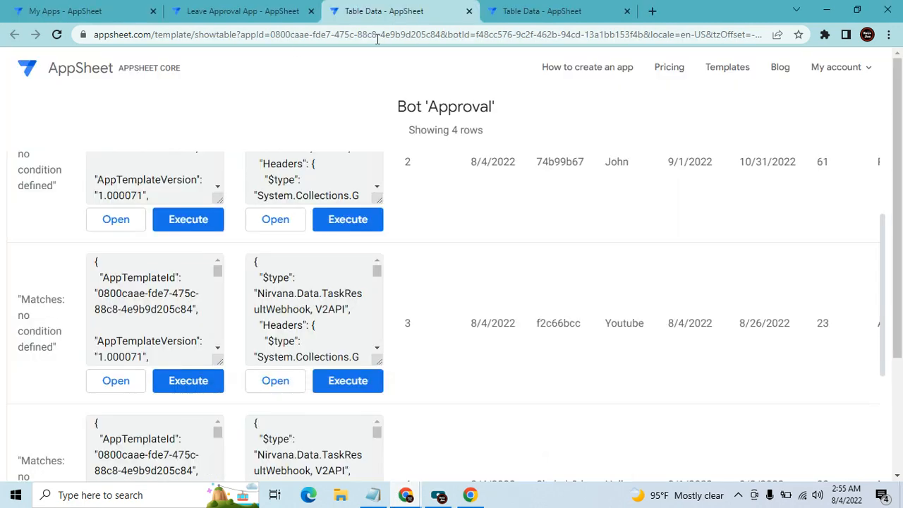
click(469, 12)
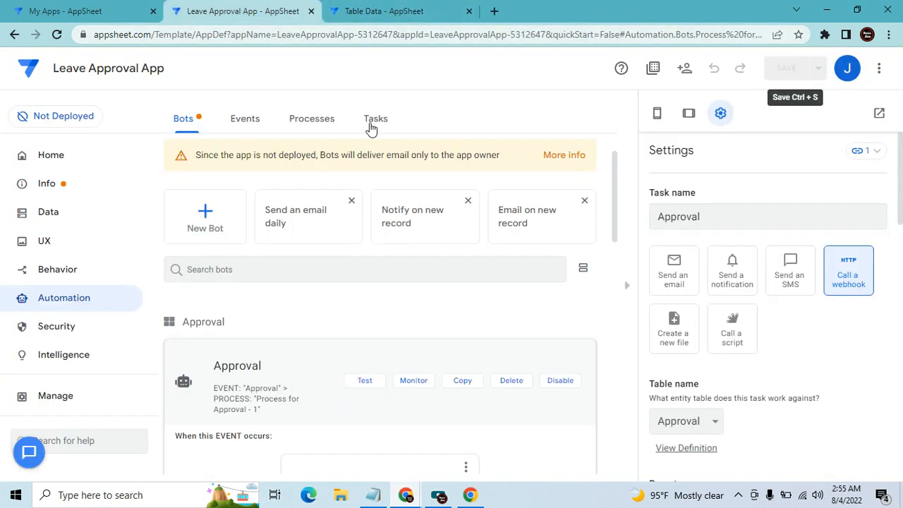
click(368, 129)
scroll(471, 331, down, 3)
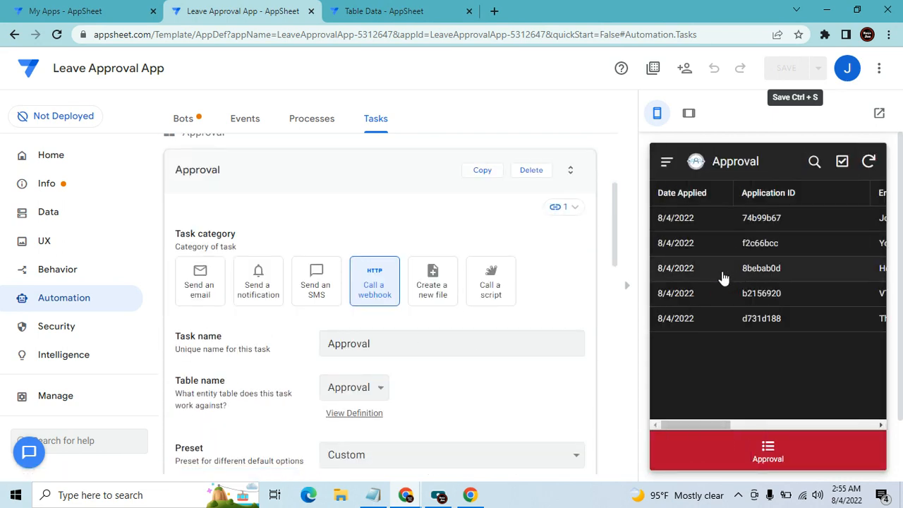
click(628, 290)
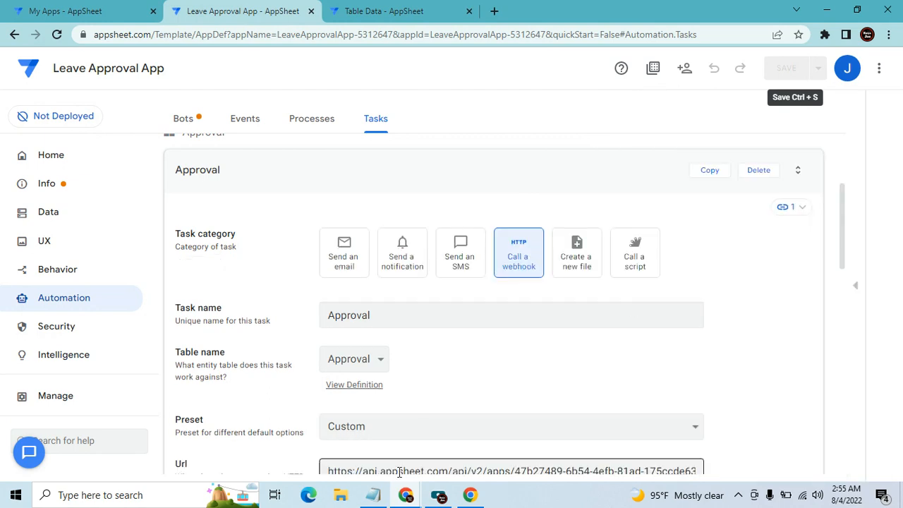
Review the saved webhook JSON in Notepad, then minimize it
click(384, 498)
scroll(292, 390, up, 15)
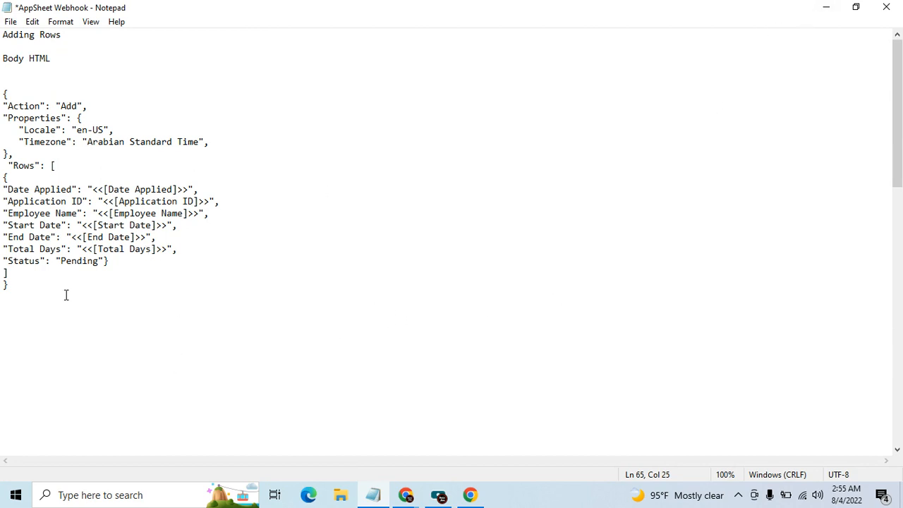
click(826, 7)
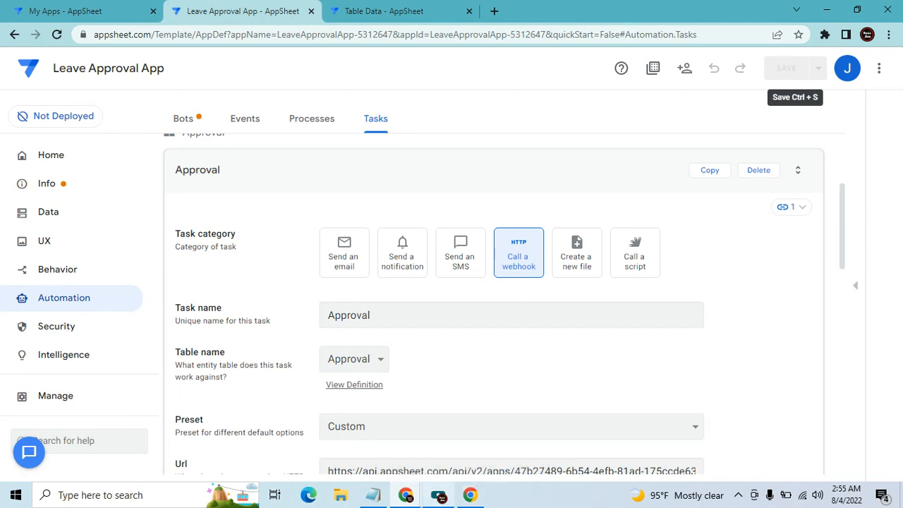
click(439, 495)
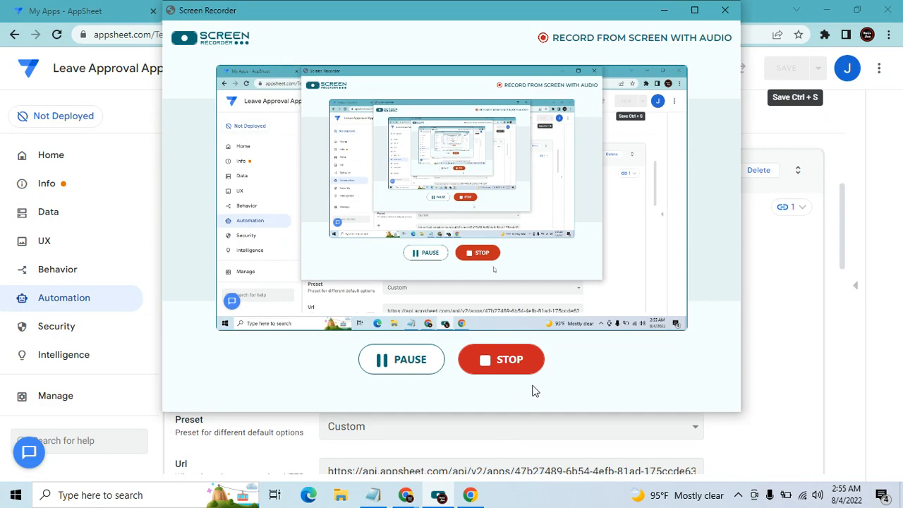